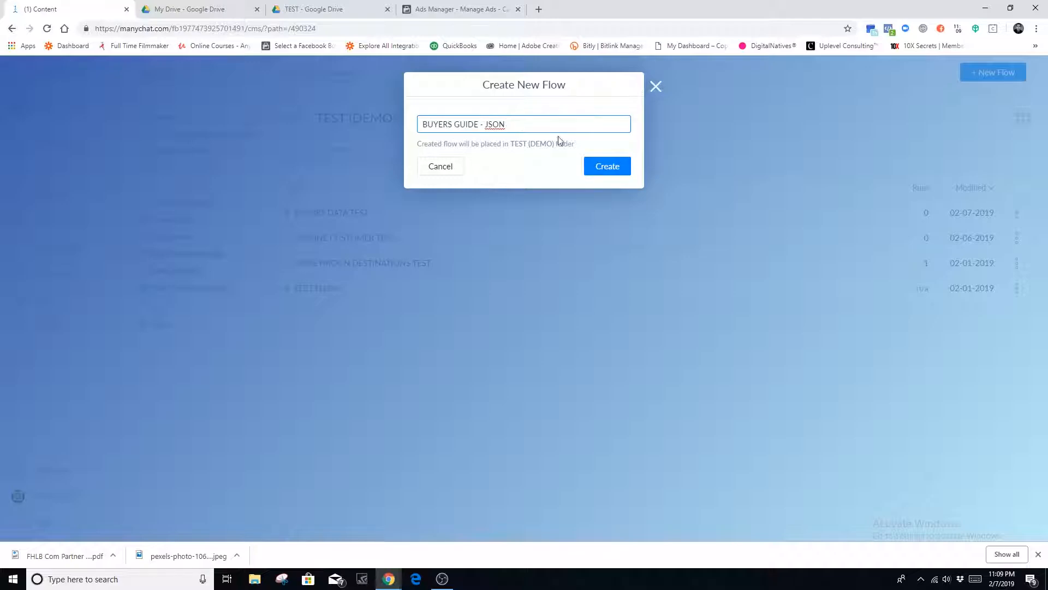
- Create the flow BUYERS GUIDE - JSON in the TEST (DEMO) folder and open its starting Send Message step
left_click(611, 169)
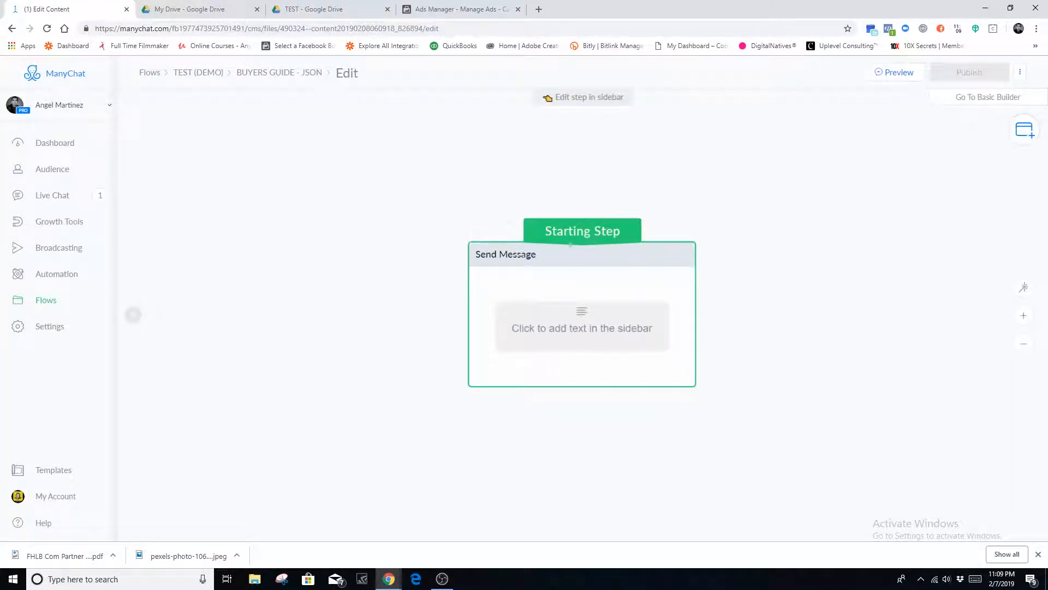
left_click(1021, 350)
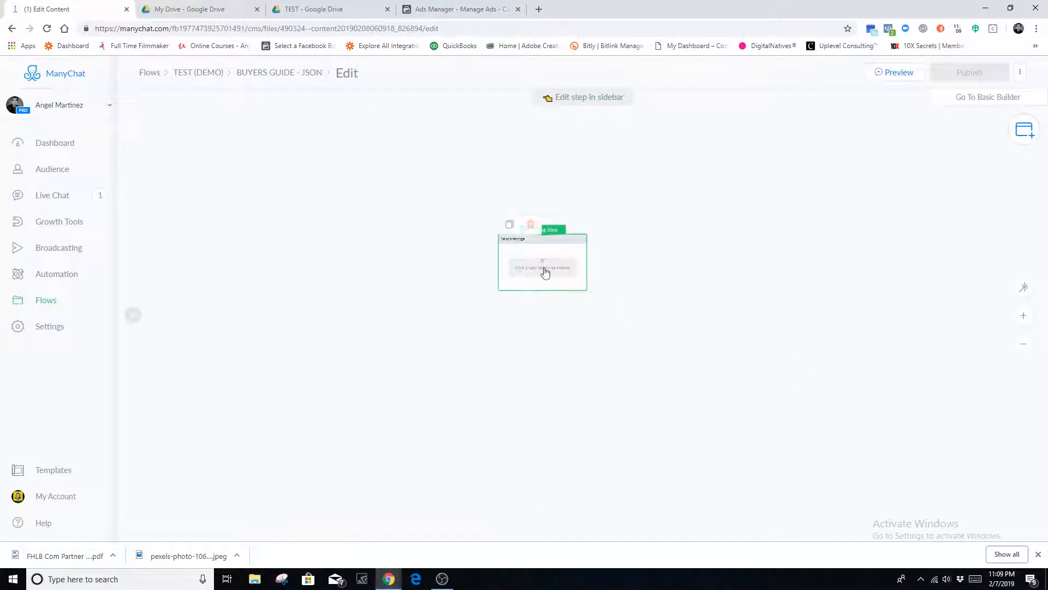
left_click(542, 269)
- Enter the message text "Hey thank you for your interest in our guide. Click the button below to download our buyers guide."
left_click(171, 150)
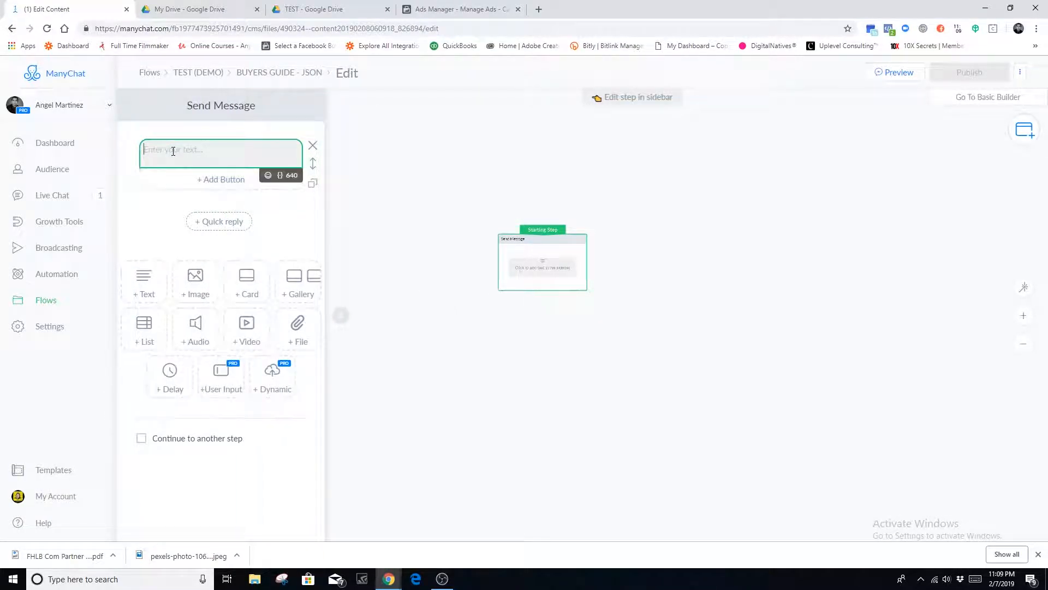
type("Hey")
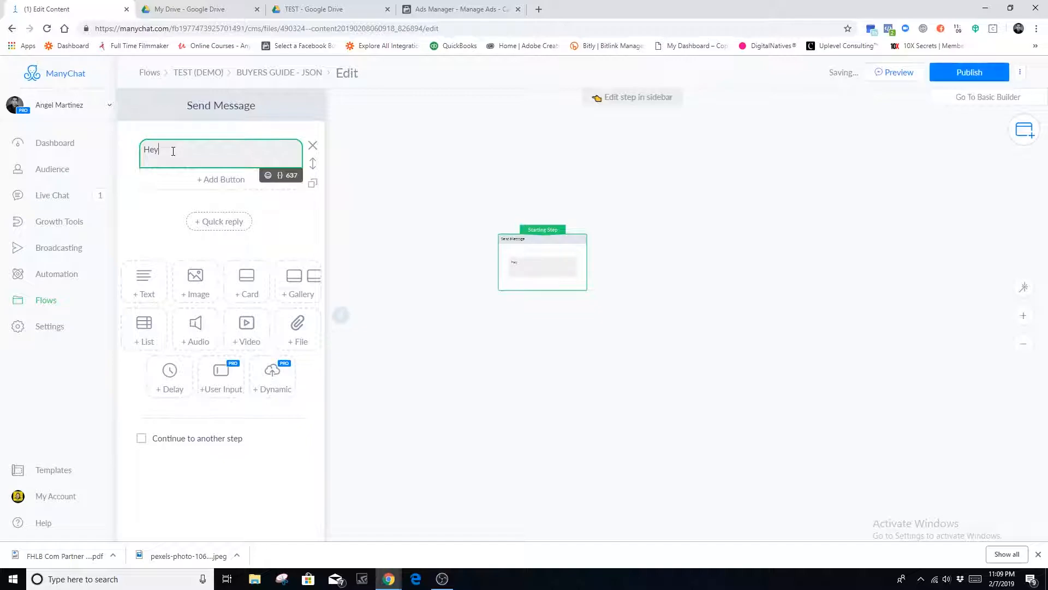
type(" thank you for your interest in our guide")
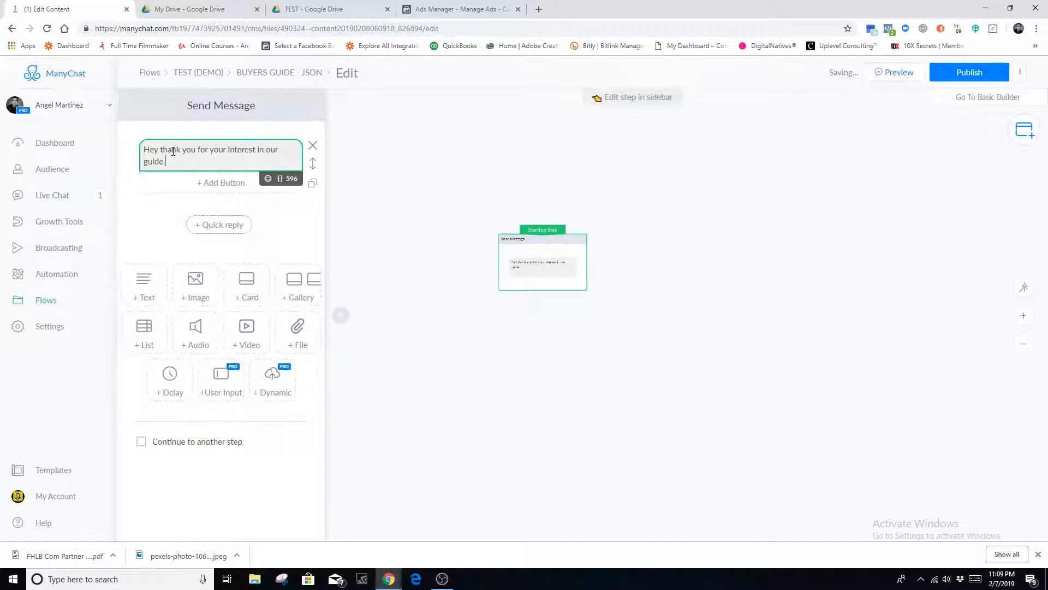
type(". Click the button below to download")
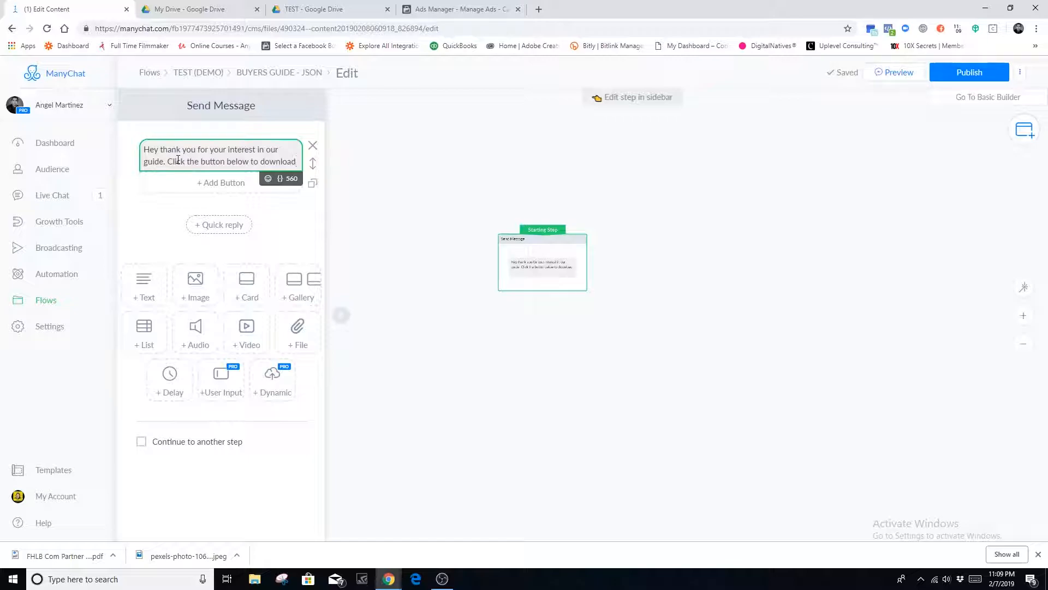
type(" our")
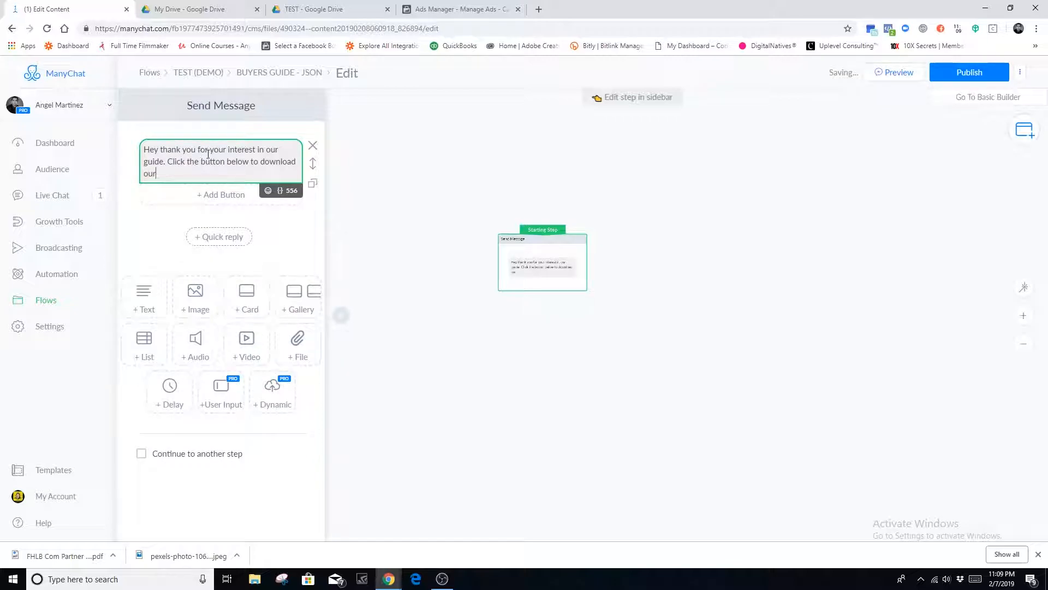
type(" guide. ")
type("buyers guide.")
- Remove "in our guide" from the message's first sentence and add a period after "interest"
left_click_drag(161, 161, 266, 148)
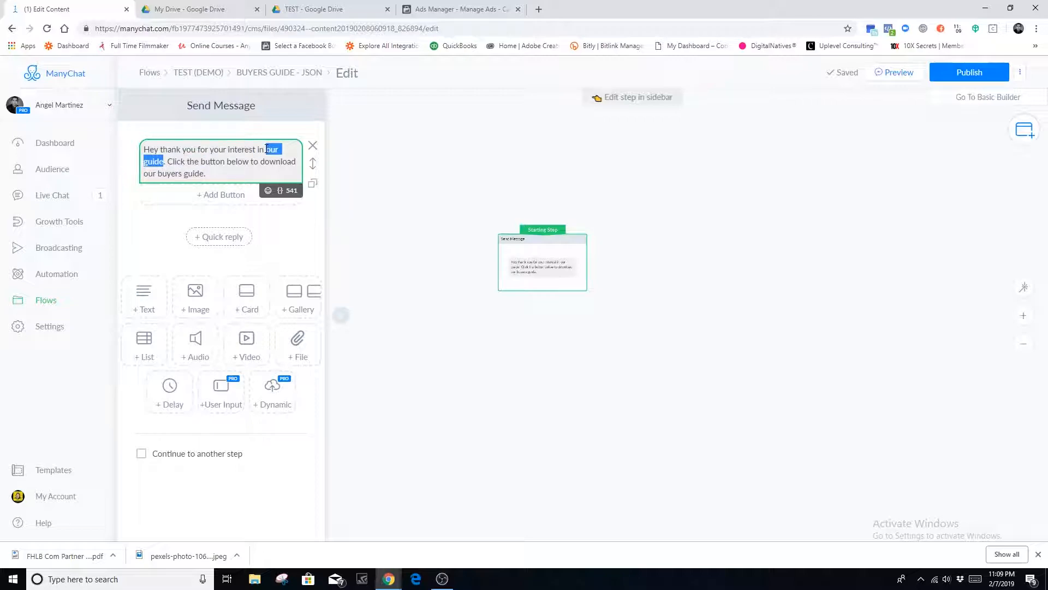
left_click_drag(266, 149, 261, 149)
key("BackSpace")
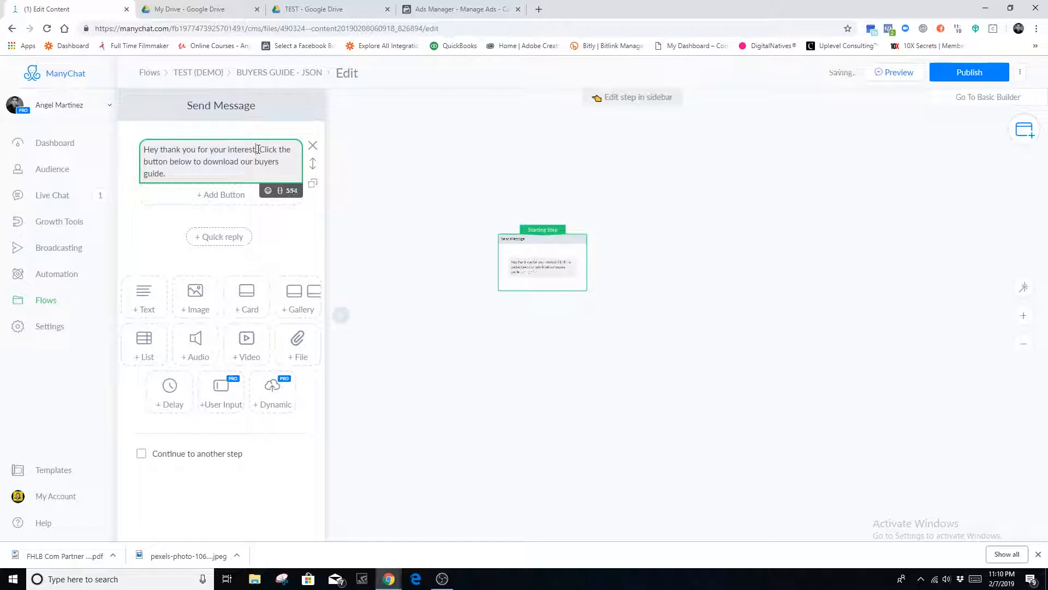
type(".")
left_click(218, 196)
type("DOWN")
key("BackSpace")
key("BackSpace")
key("BackSpace")
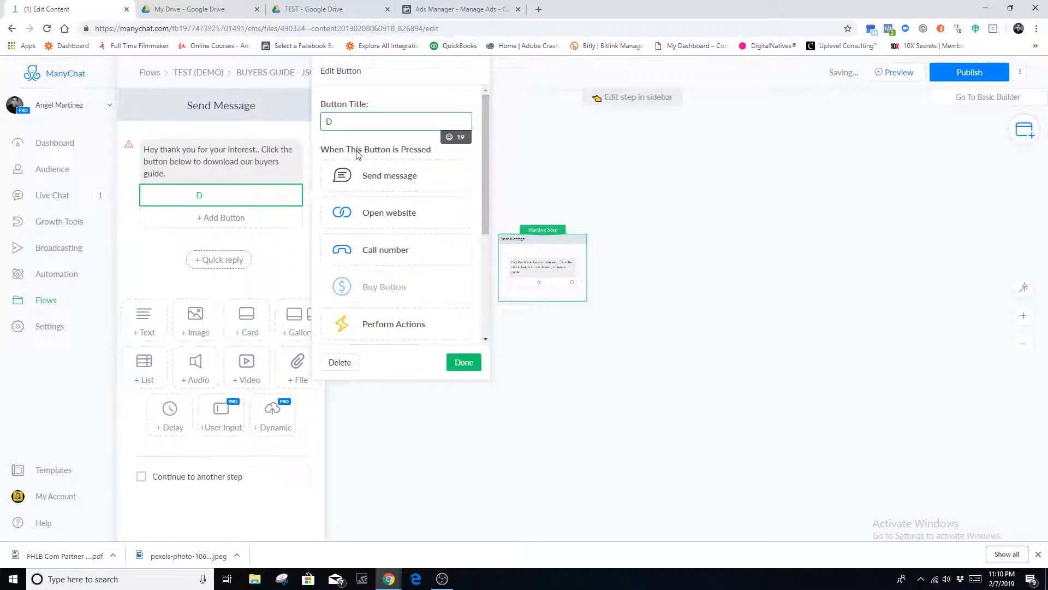
left_click(144, 263)
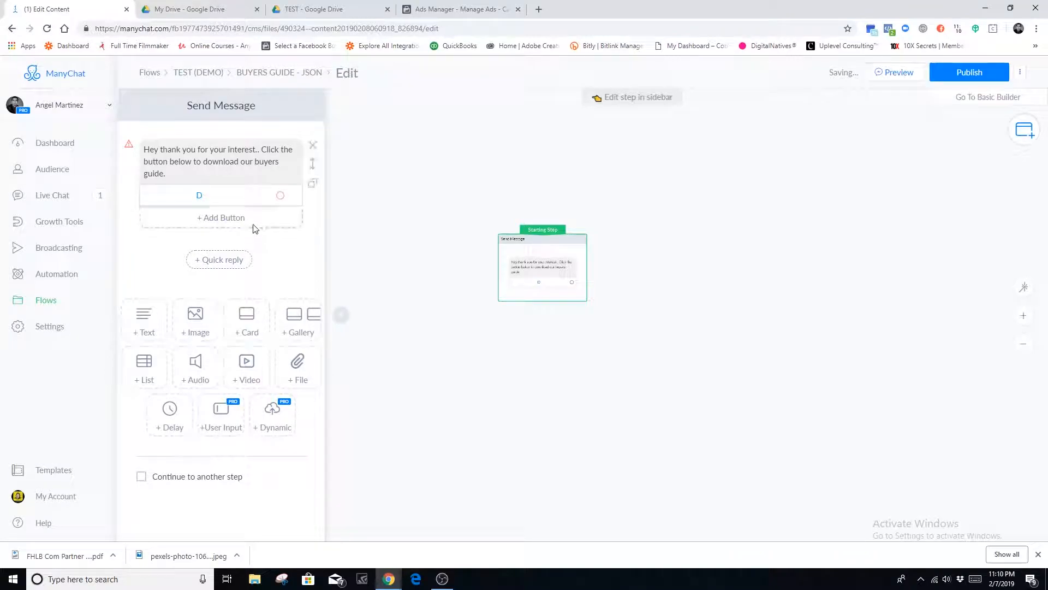
left_click(237, 197)
left_click(344, 361)
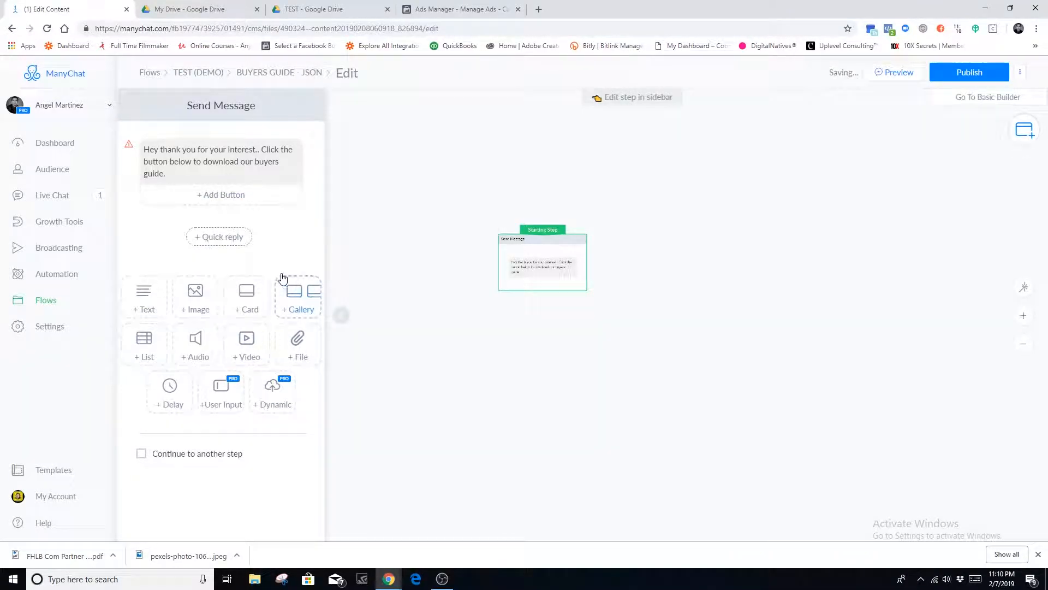
- Add a button titled "Download" to the starting message
left_click(220, 198)
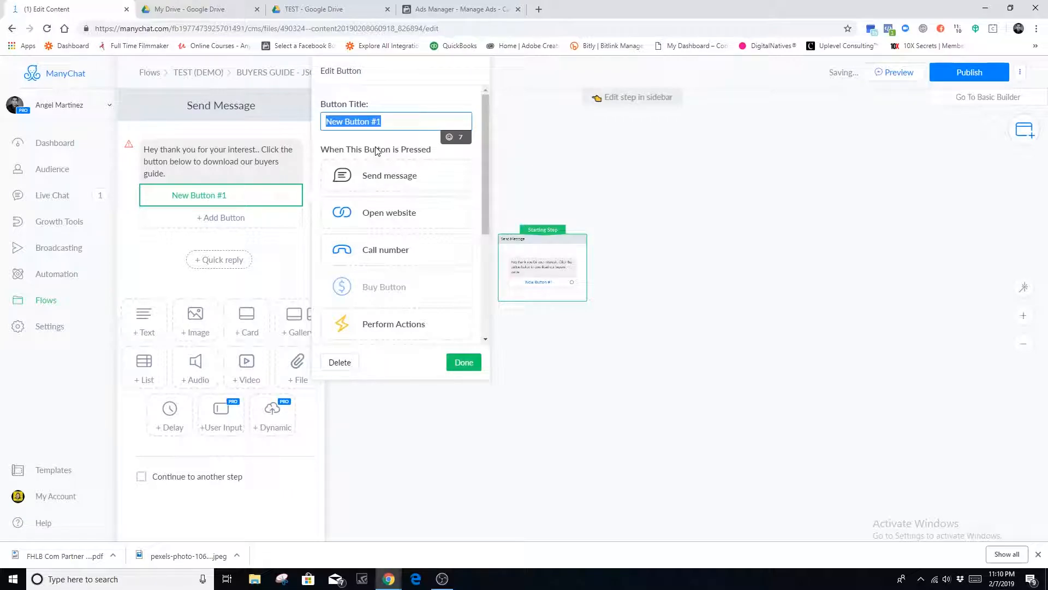
type("Download")
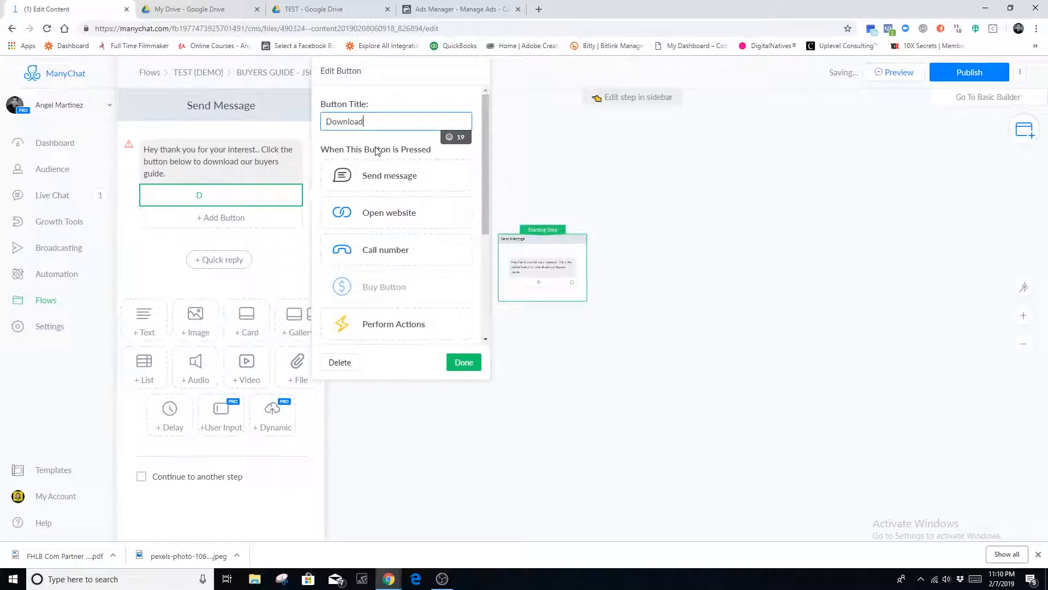
left_click(290, 267)
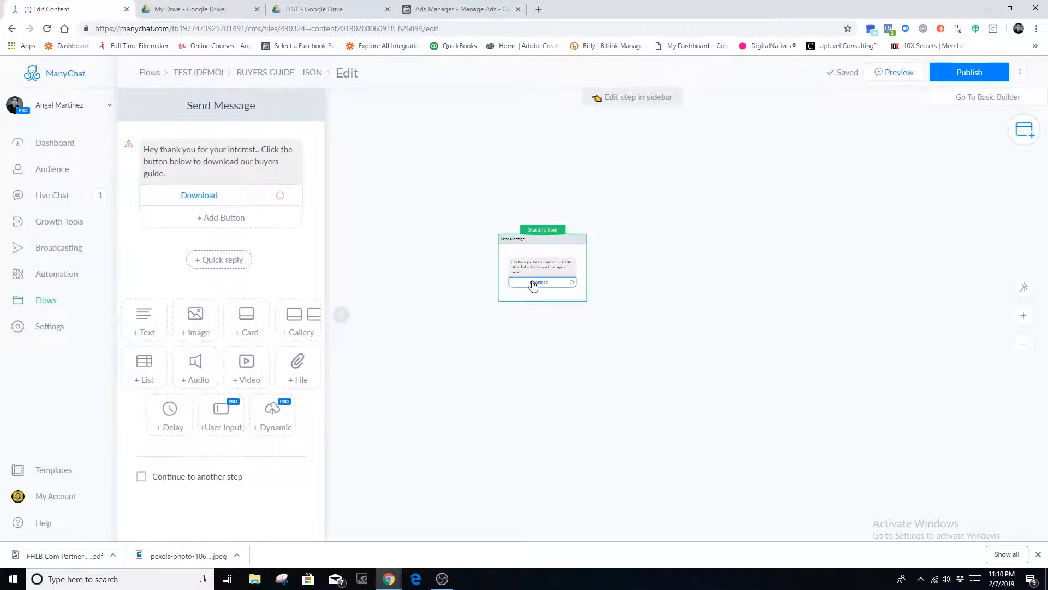
- Make the Download button send a new message, and place that message step lower and farther from the starting step
left_click(228, 195)
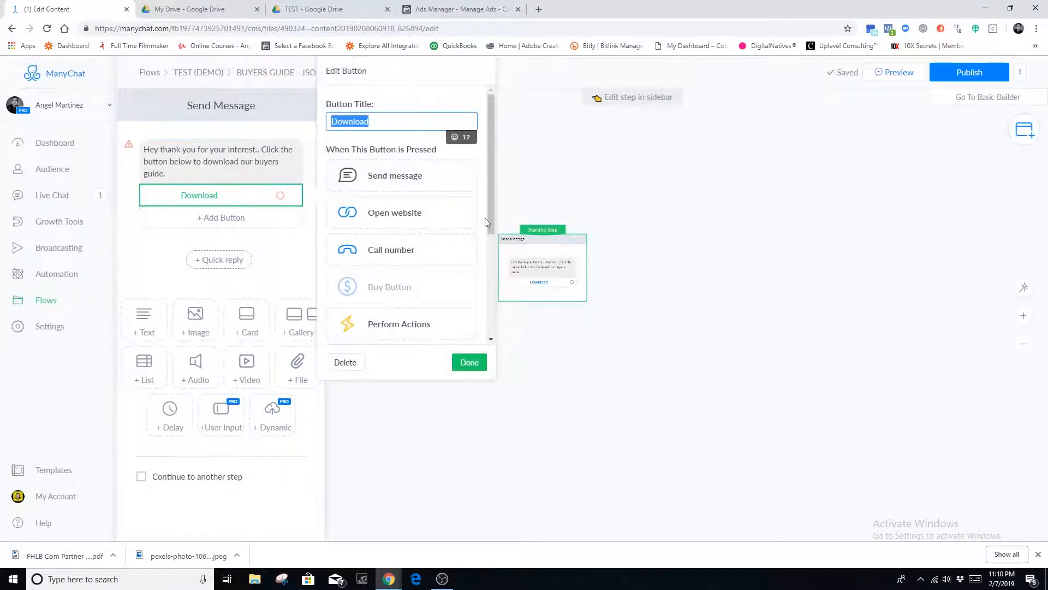
left_click(394, 179)
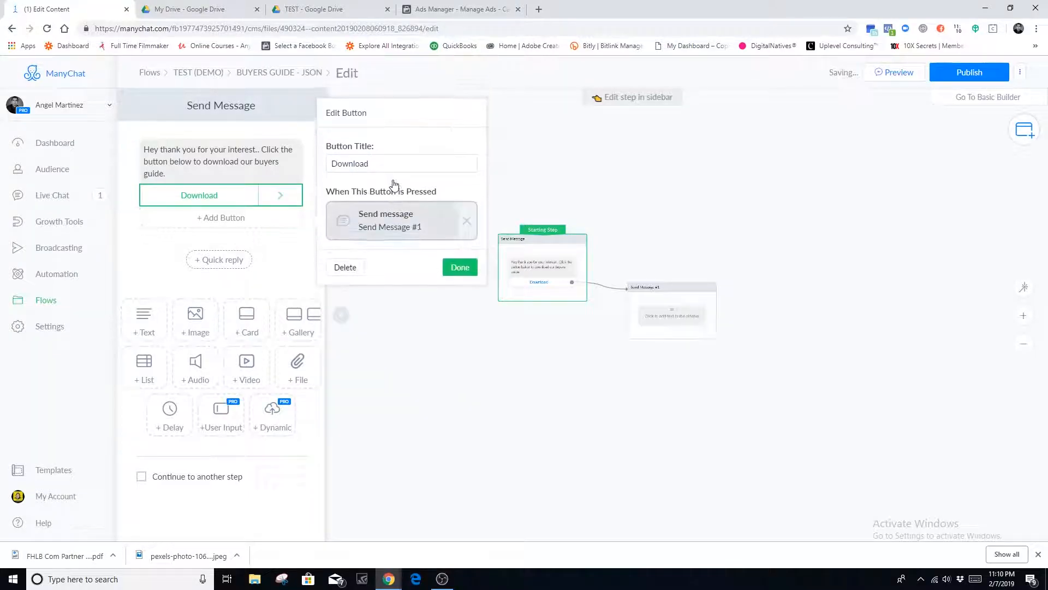
left_click_drag(663, 316, 746, 452)
left_click_drag(789, 315, 755, 283)
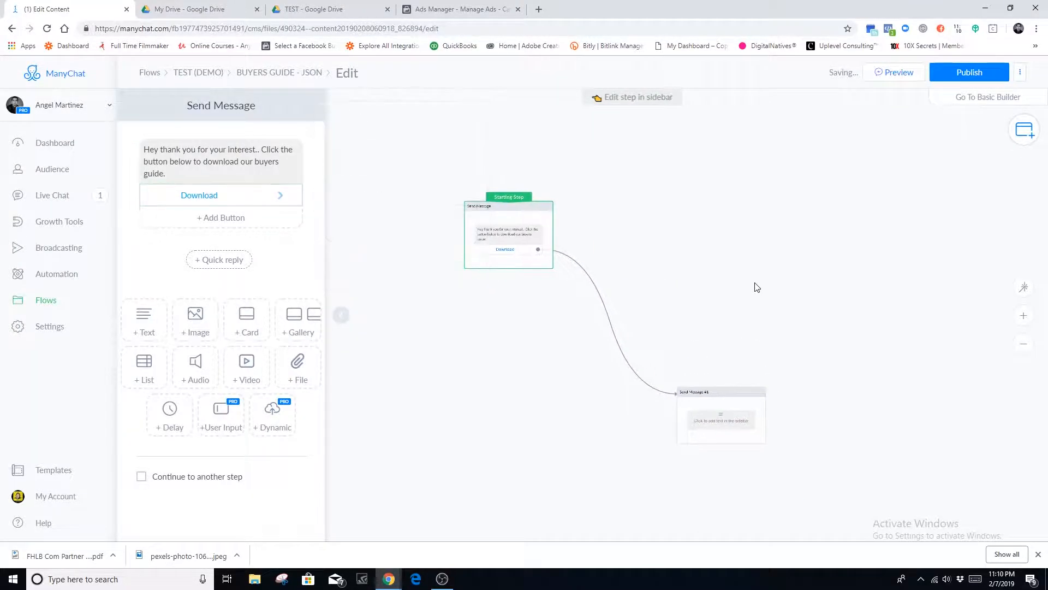
- Add a 5-second typing delay above the text block in Send Message #1 and enter the text "Here it is..."
left_click(732, 424)
left_click_drag(176, 392, 226, 163)
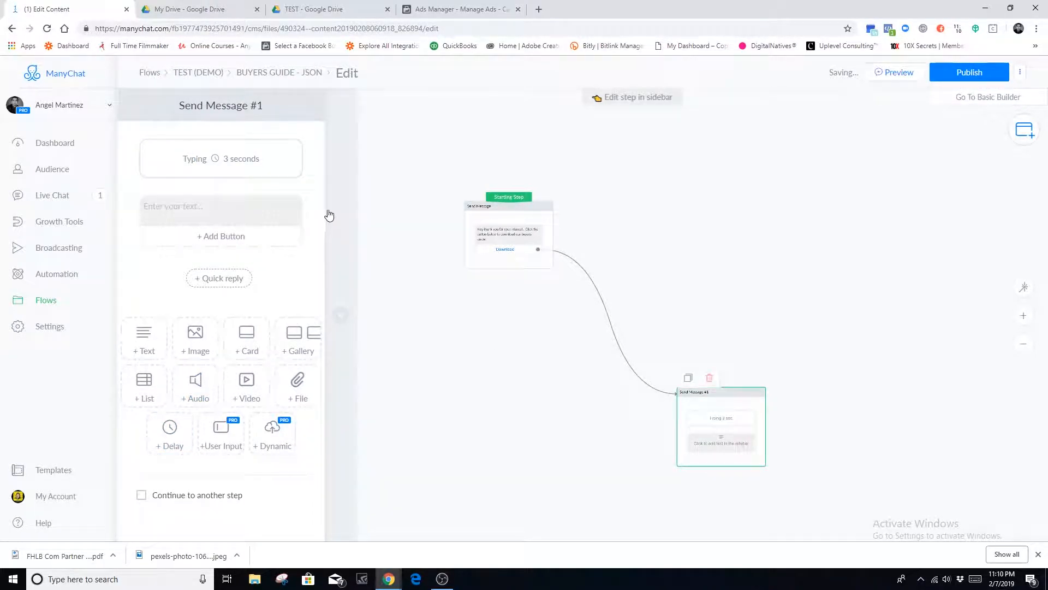
left_click(232, 159)
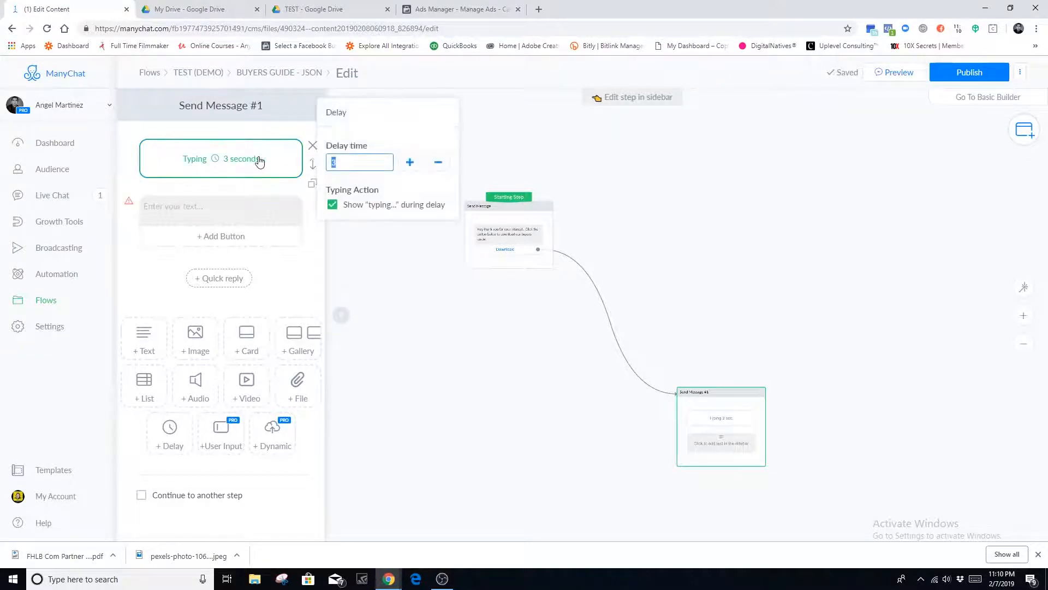
type("5")
left_click(292, 297)
left_click(207, 213)
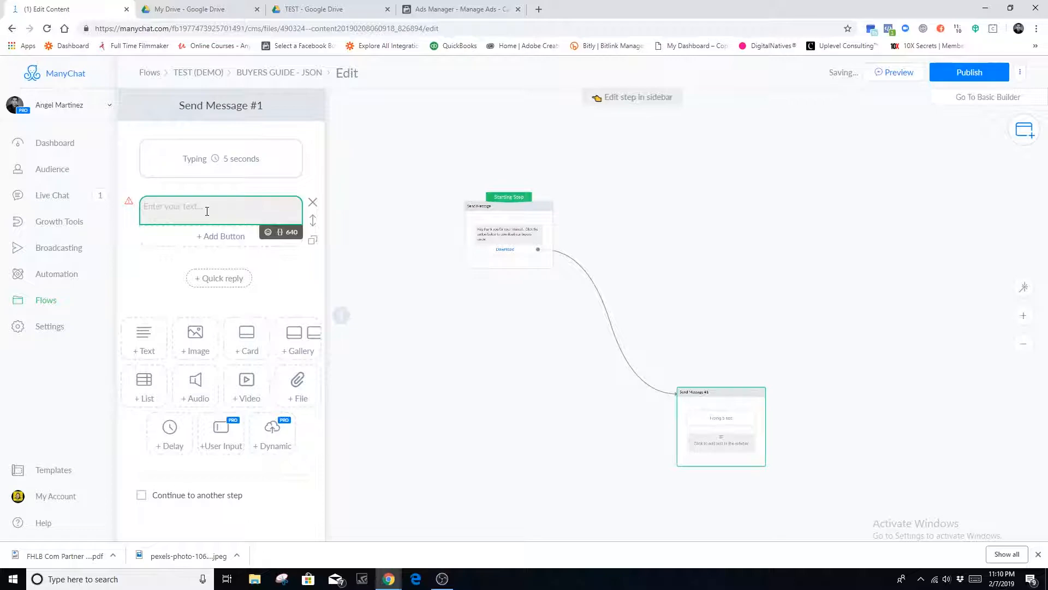
type("Here it is....")
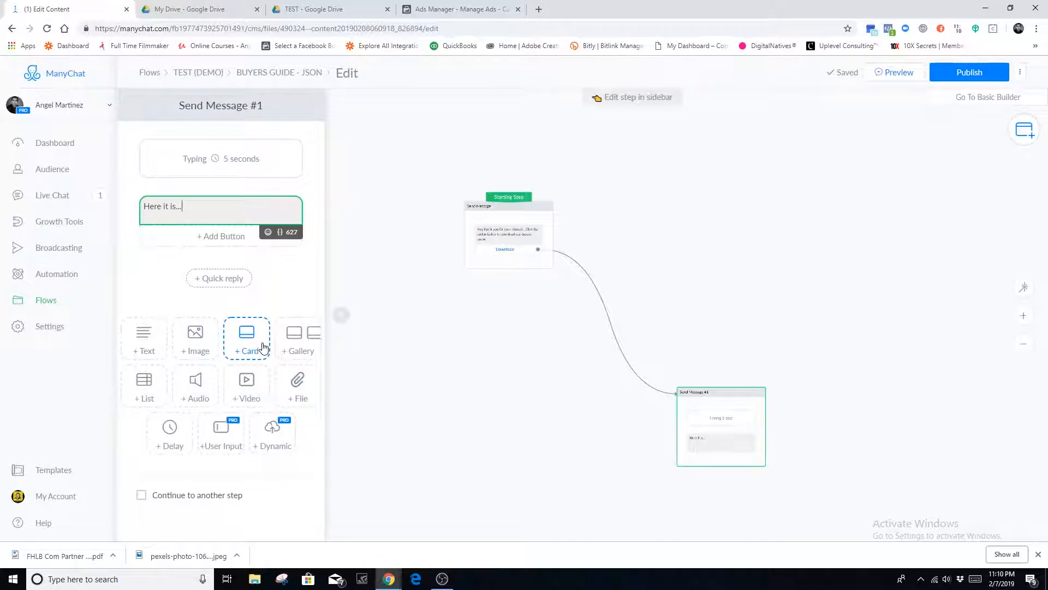
left_click(295, 389)
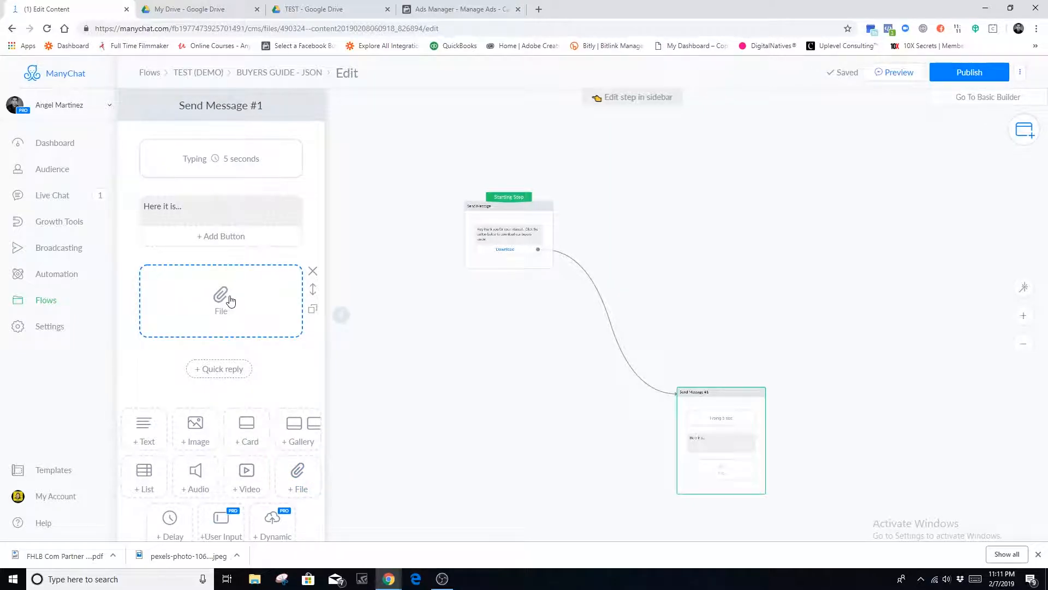
left_click(223, 298)
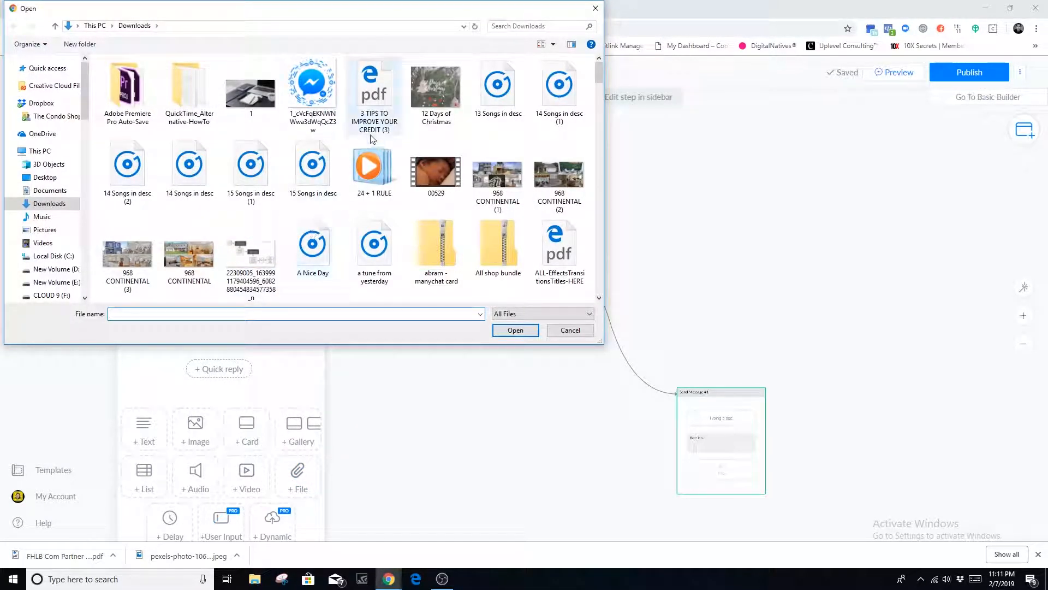
scroll(500, 255, "down", 1)
scroll(501, 254, "down", 5)
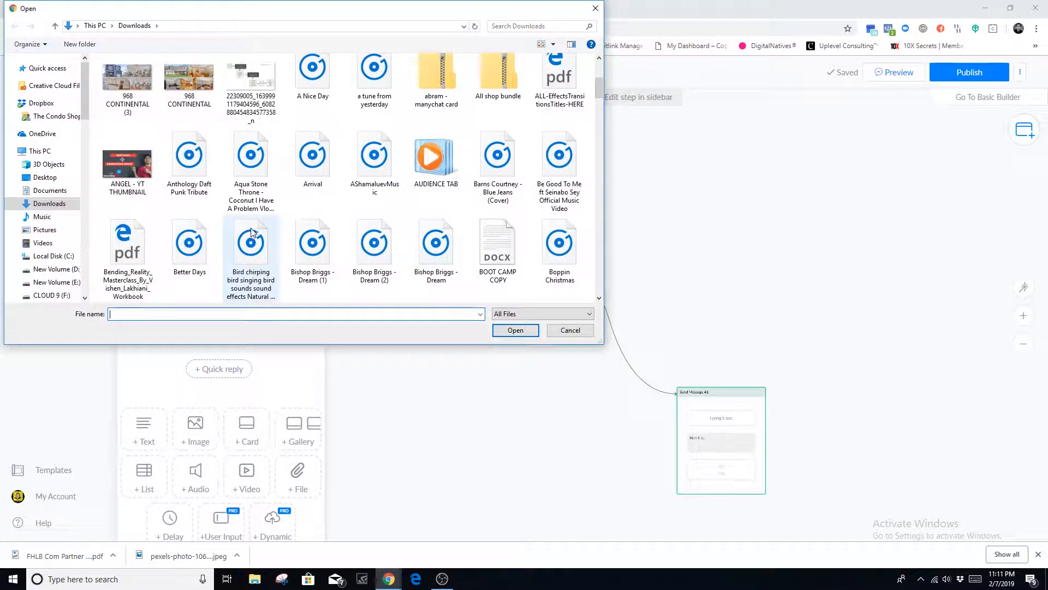
scroll(351, 257, "down", 10)
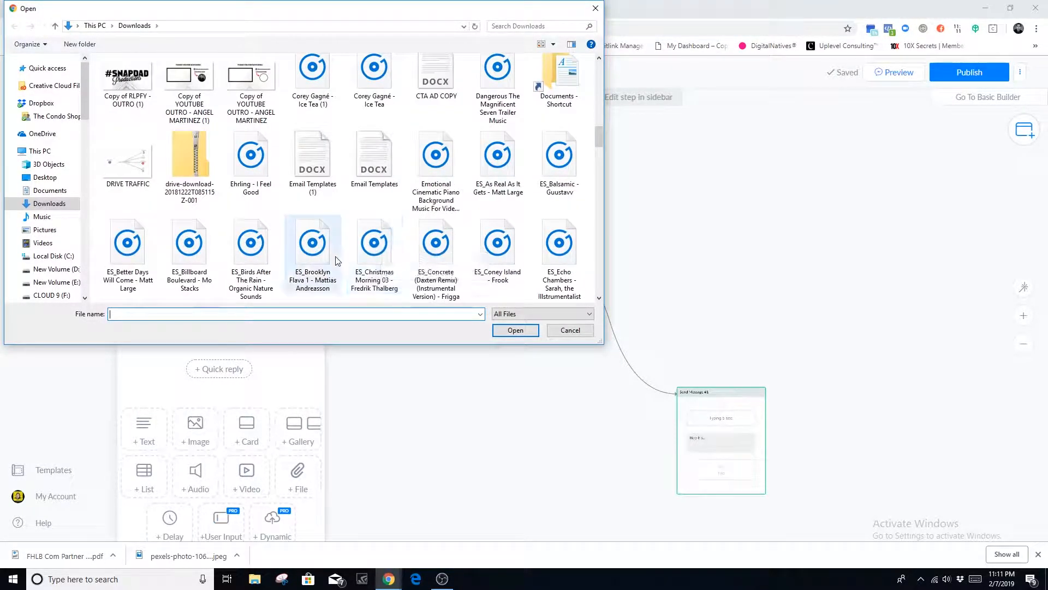
scroll(354, 256, "down", 15)
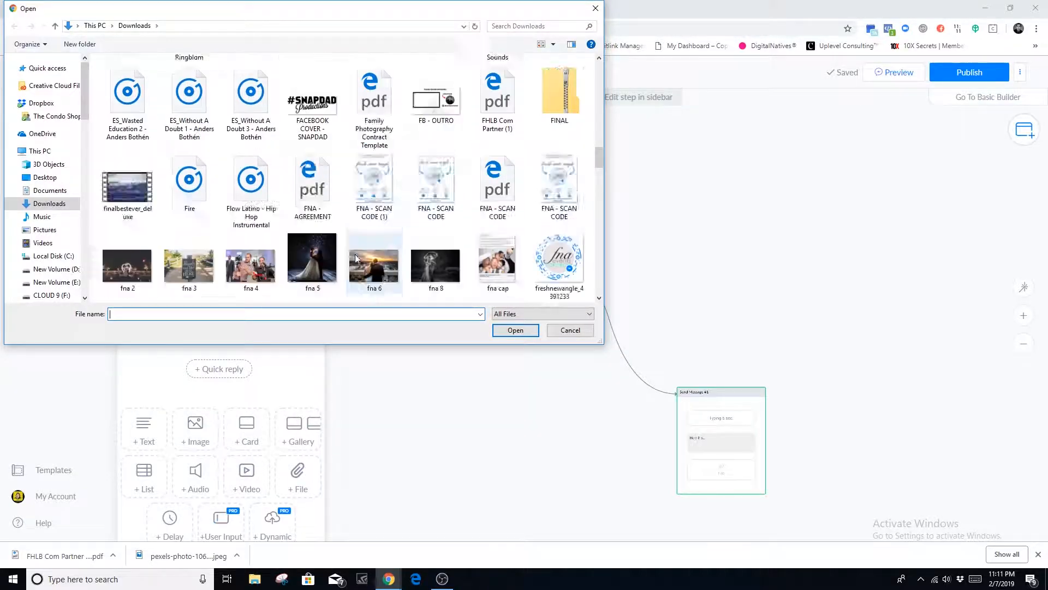
double_click(252, 90)
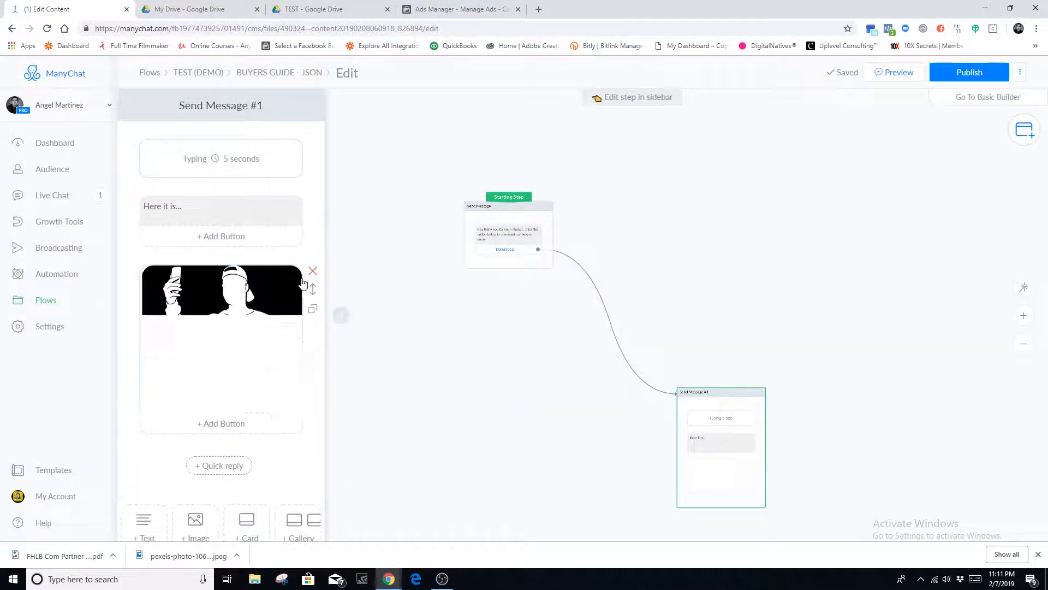
left_click(313, 271)
left_click(600, 134)
left_click(297, 385)
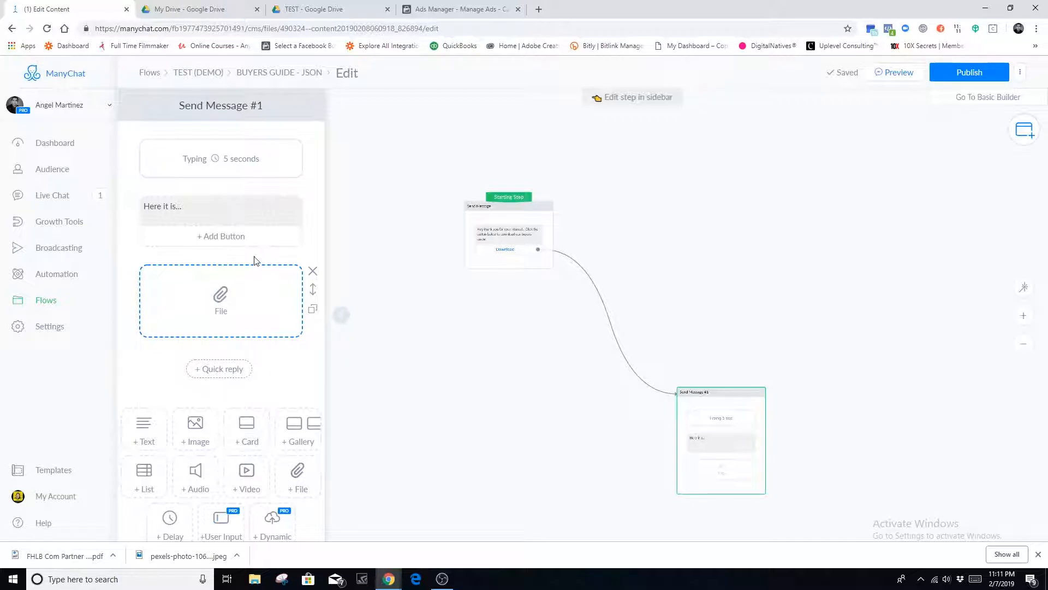
left_click(312, 271)
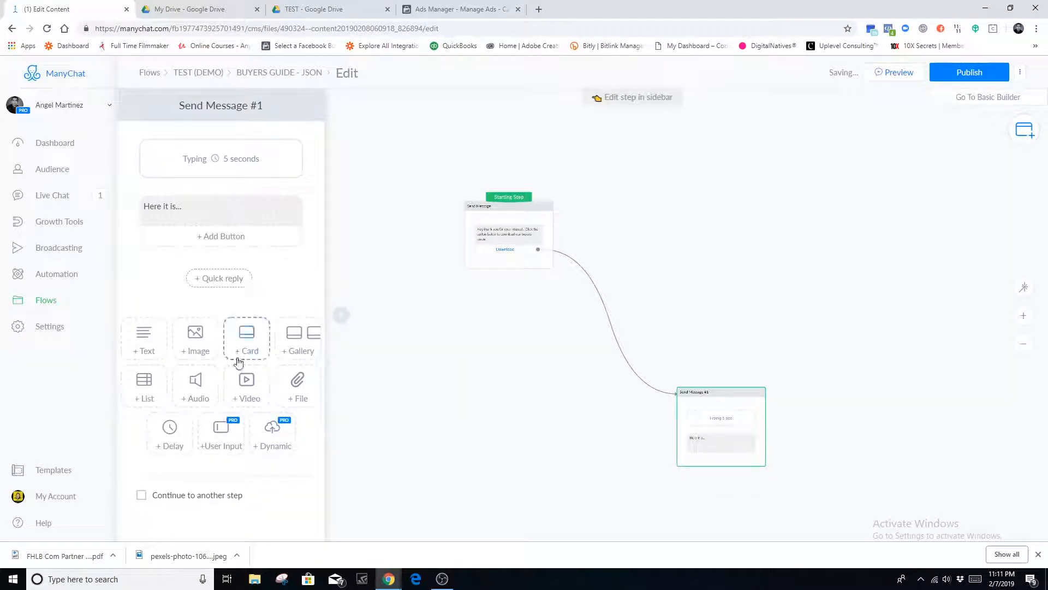
- Add a card below the text in Send Message #1 and upload the house picture pexels-photo-106399 as its image
left_click(254, 345)
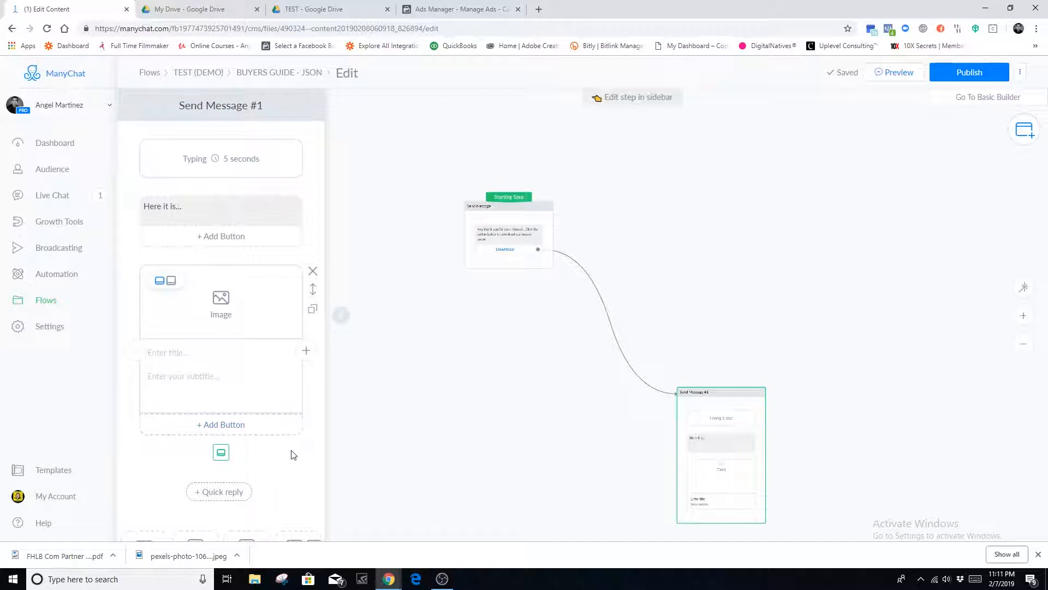
left_click_drag(558, 421, 542, 381)
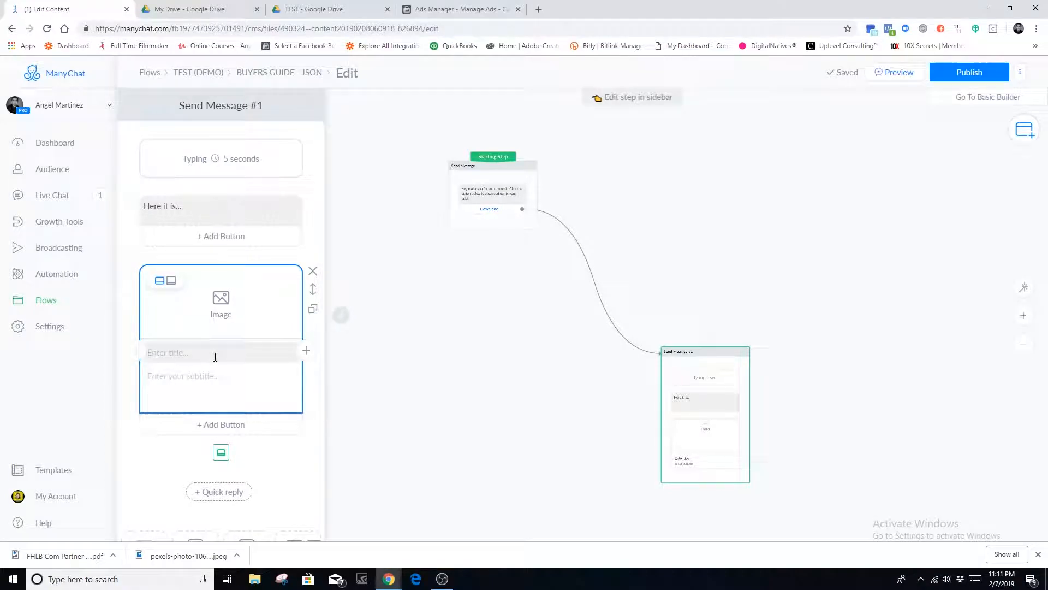
left_click(225, 304)
scroll(398, 232, "down", 5)
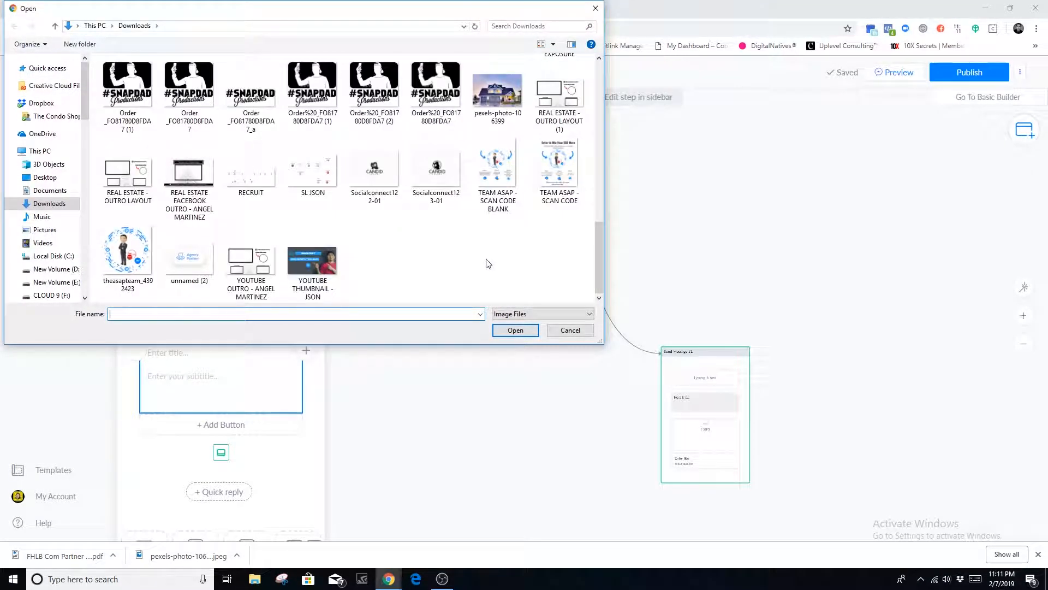
scroll(489, 262, "up", 2)
left_click(490, 244)
double_click(491, 244)
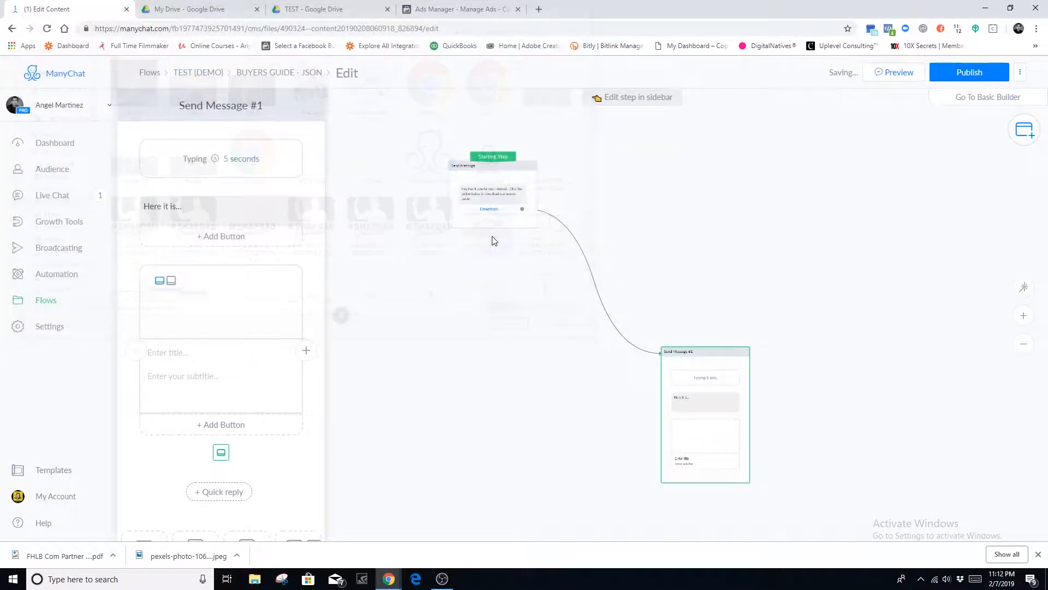
- Enter "Buyer's Guide" as the title of the house picture card in Send Message #1
left_click(176, 354)
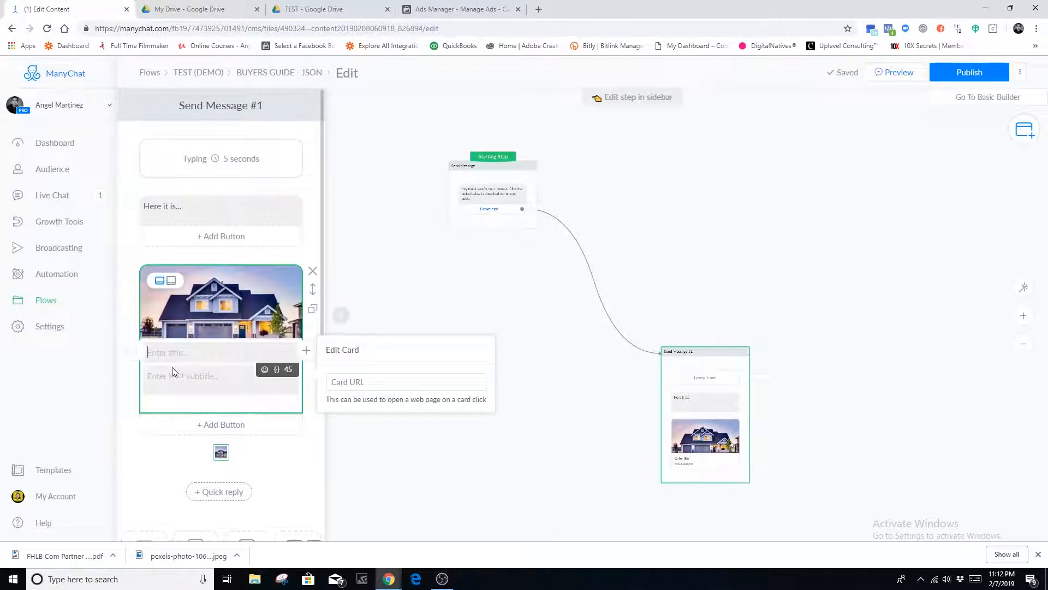
type("Buyer")
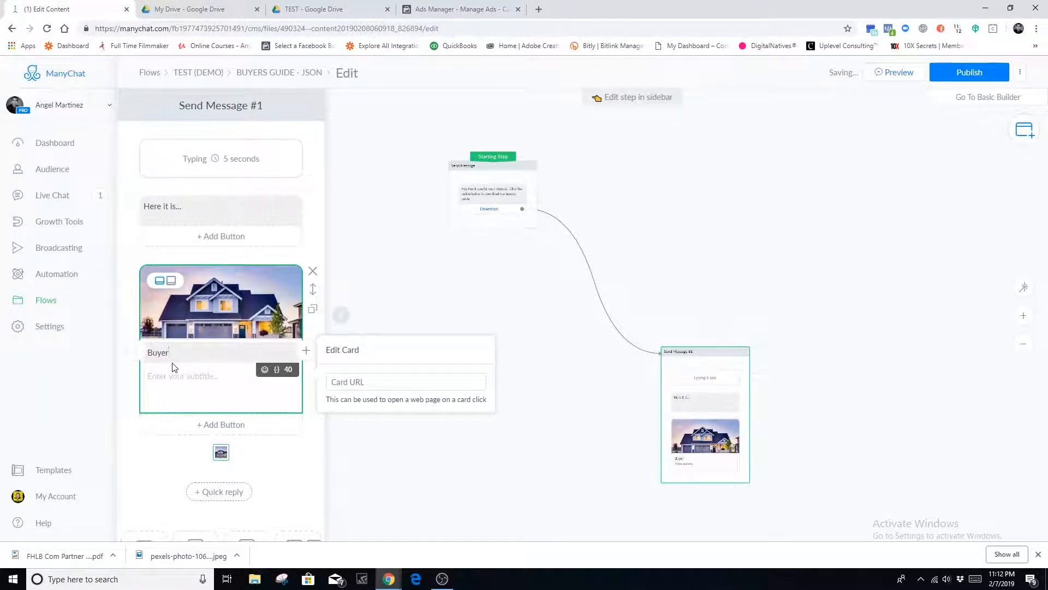
type("'s Guide")
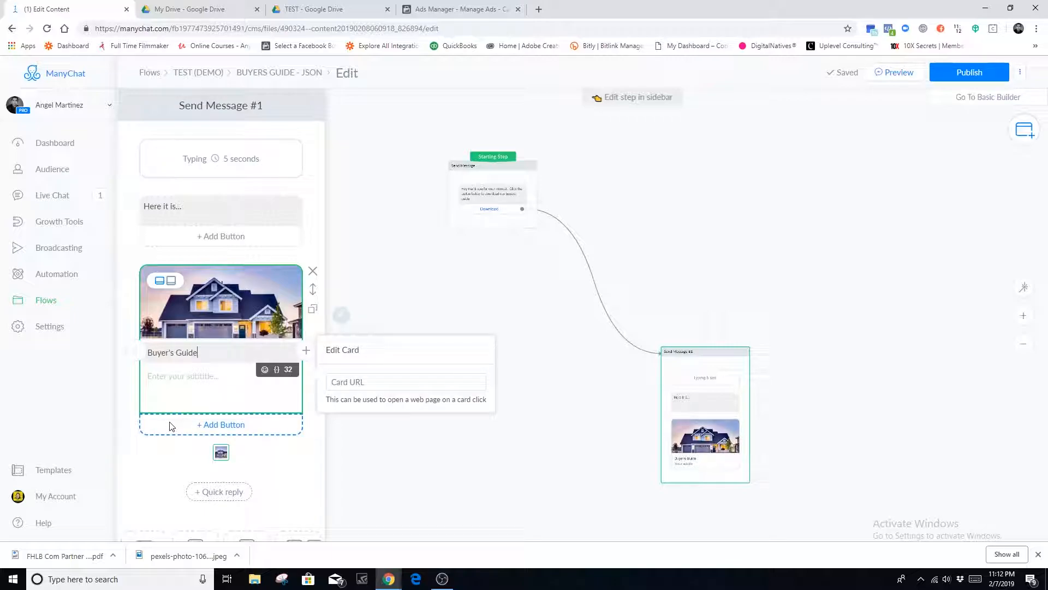
left_click(207, 357)
left_click_drag(206, 357, 141, 376)
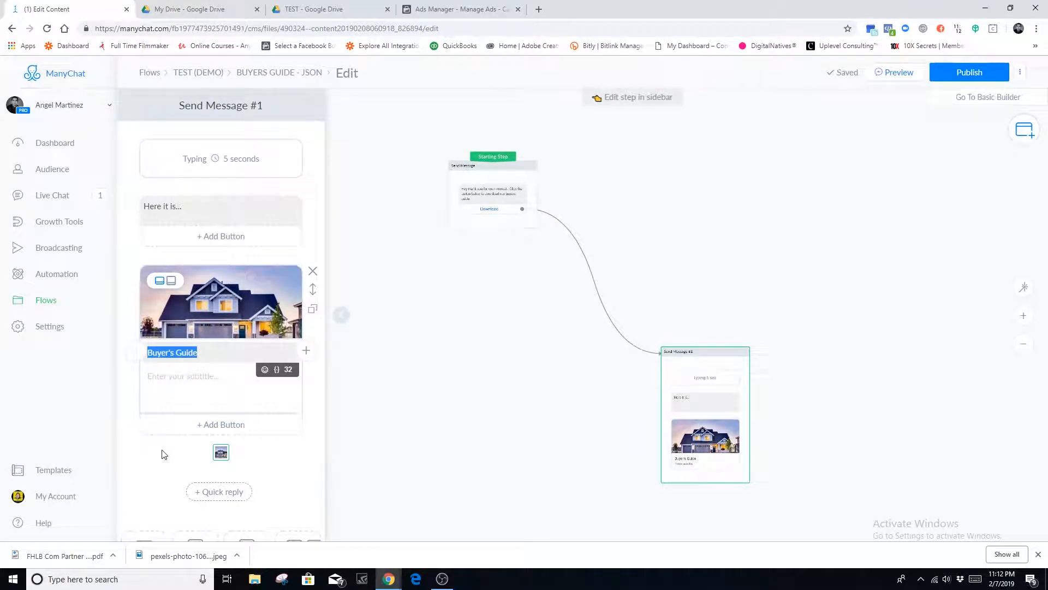
left_click(164, 455)
- Enter the card subtitle "Click the button down below to open our guide" without a closing period
left_click(166, 380)
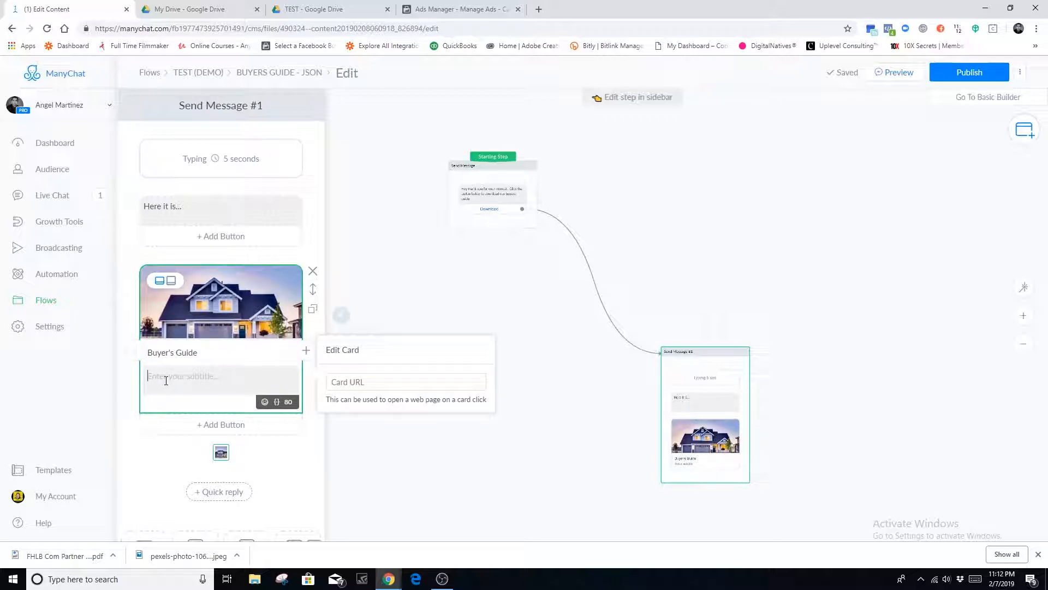
type("Click the button down below to d")
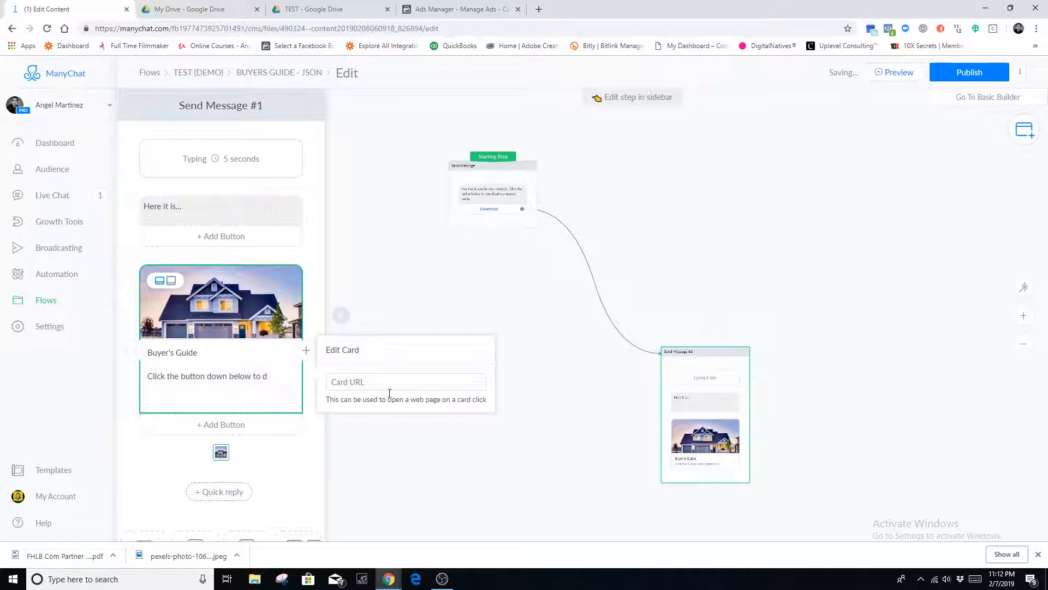
left_click(272, 375)
type("open")
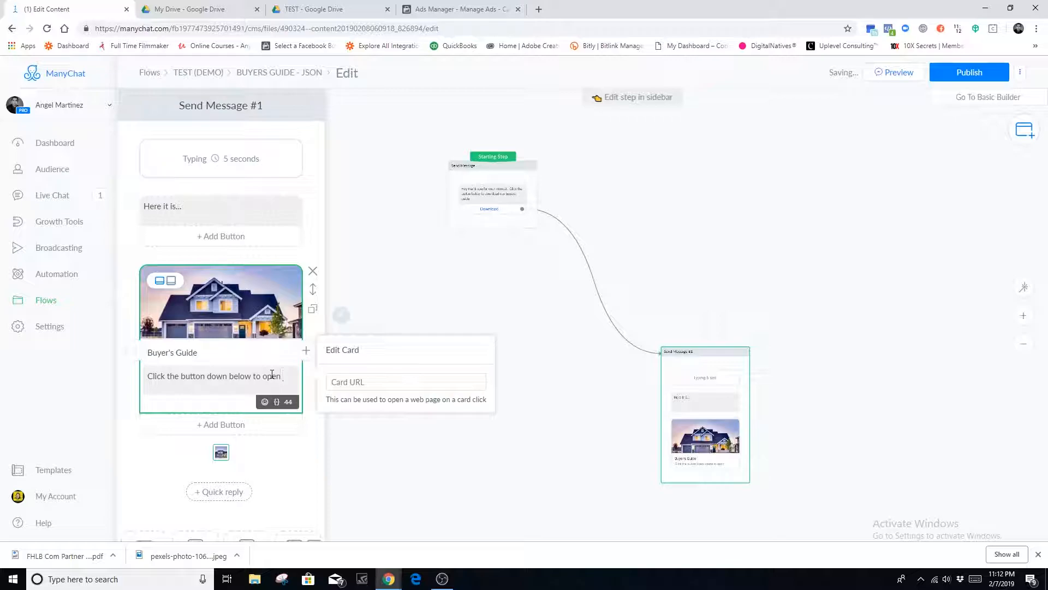
left_click(484, 199)
left_click(674, 431)
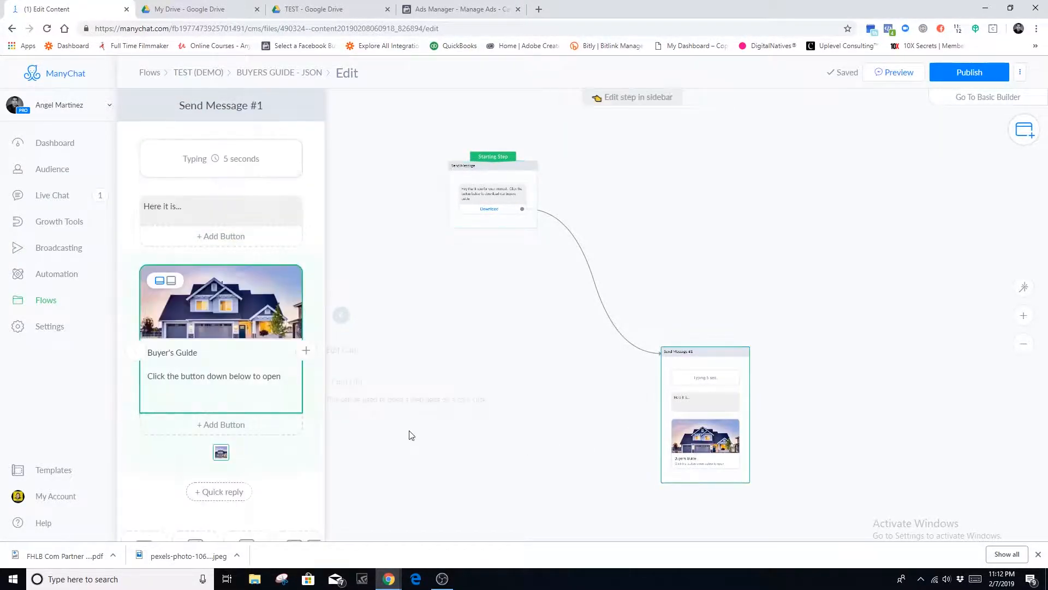
left_click(282, 377)
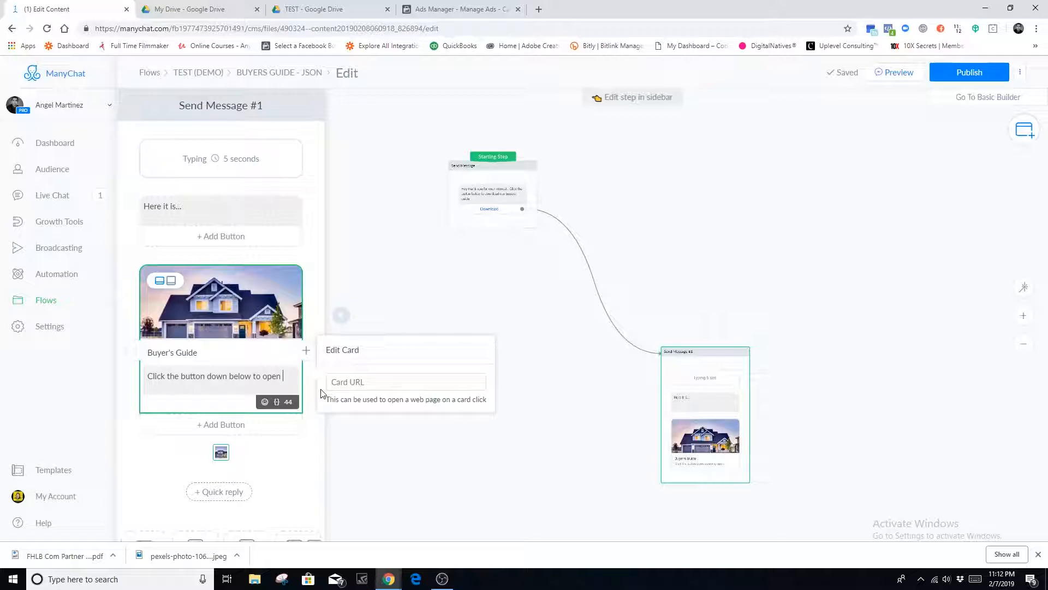
type("our guide.")
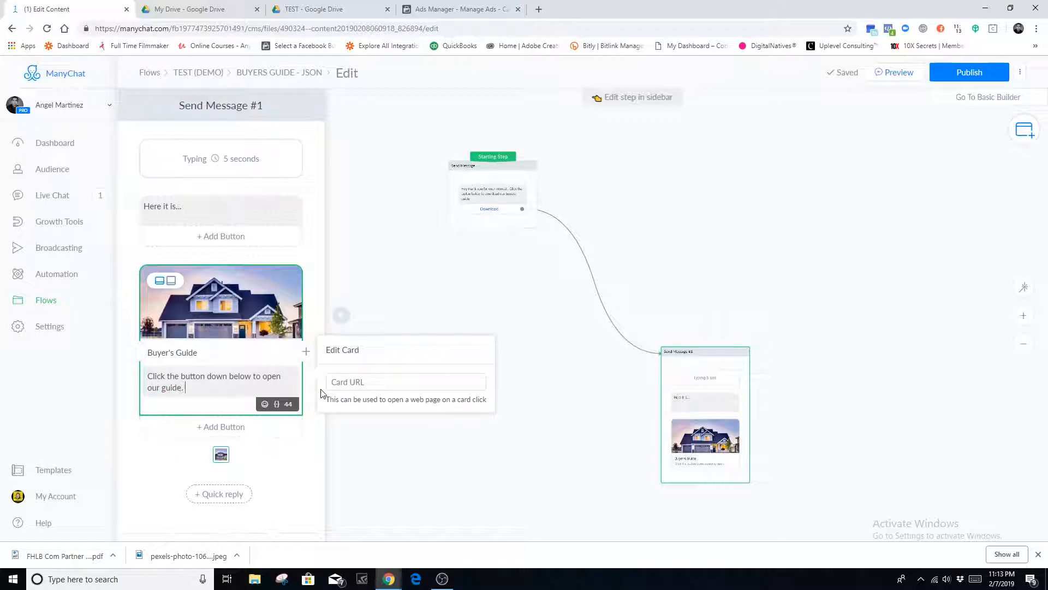
key("BackSpace")
key("BackSpace")
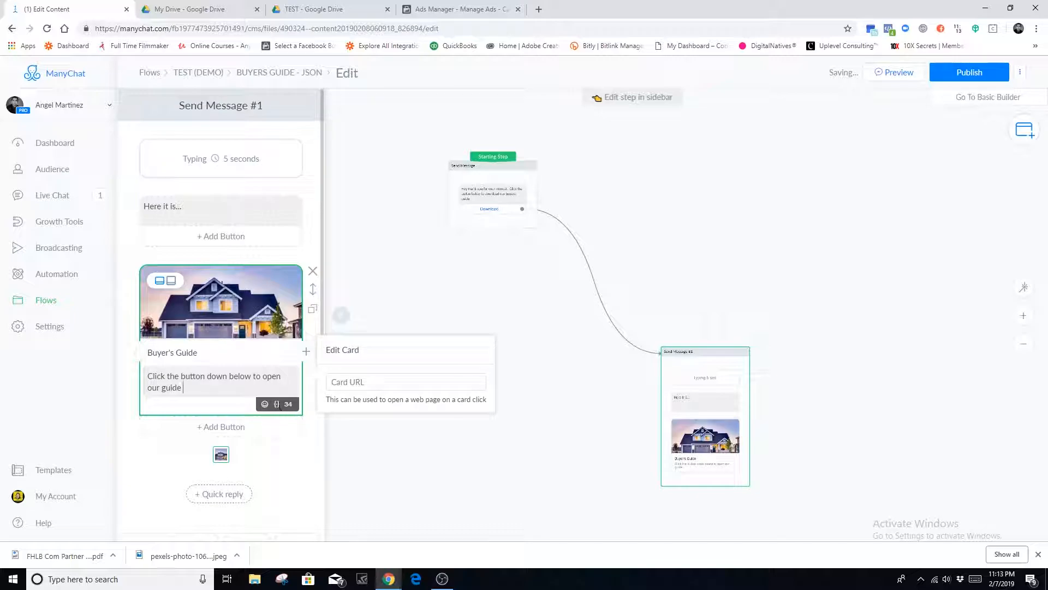
- Add the notebook emoji at the end of the card's subtitle
left_click(266, 406)
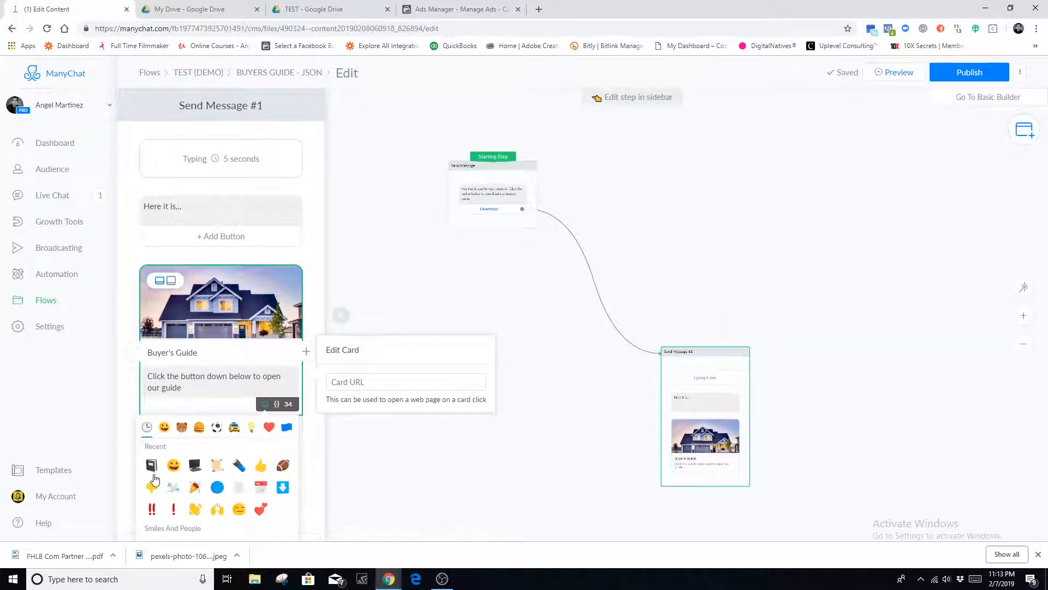
scroll(149, 494, "down", 10)
left_click(152, 473)
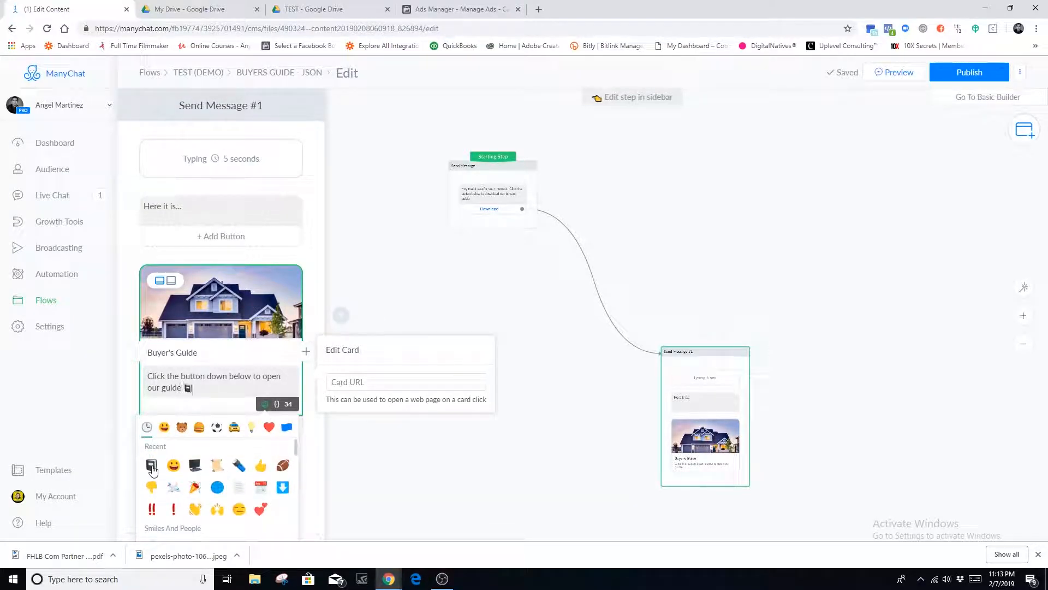
left_click(131, 403)
- Add a button titled "Open Buyer's Guide" to the house picture card
scroll(139, 420, "down", 1)
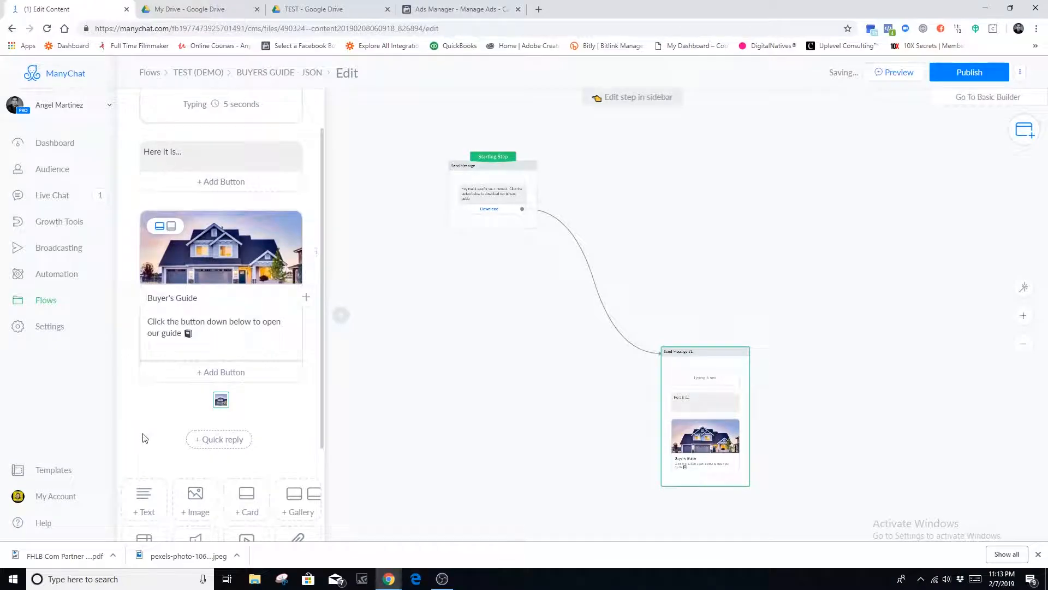
left_click(226, 381)
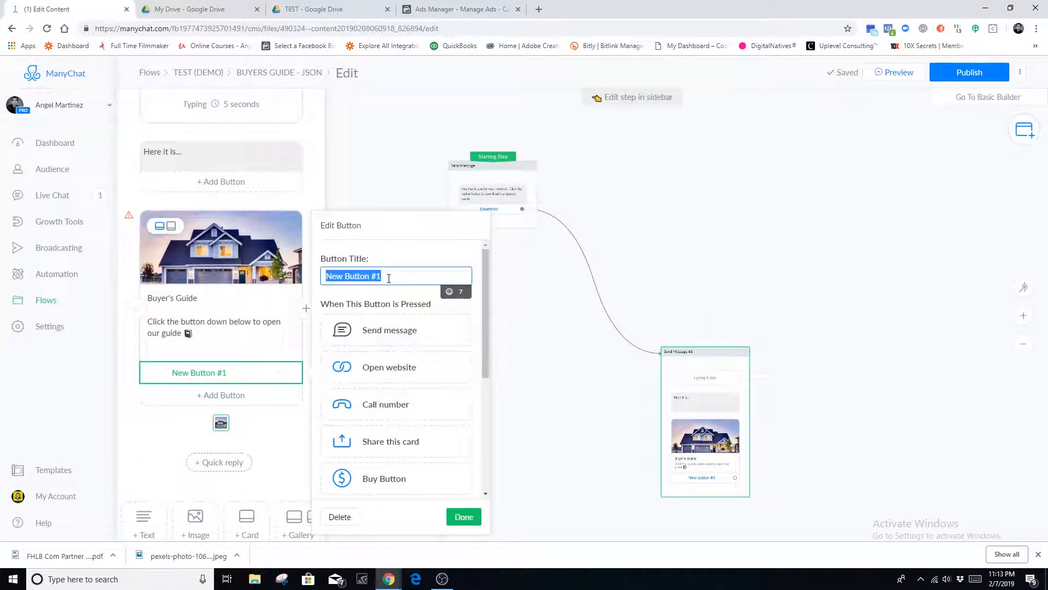
type("Open Buye")
key("BackSpace")
key("BackSpace")
key("BackSpace")
type("uyer's Guide")
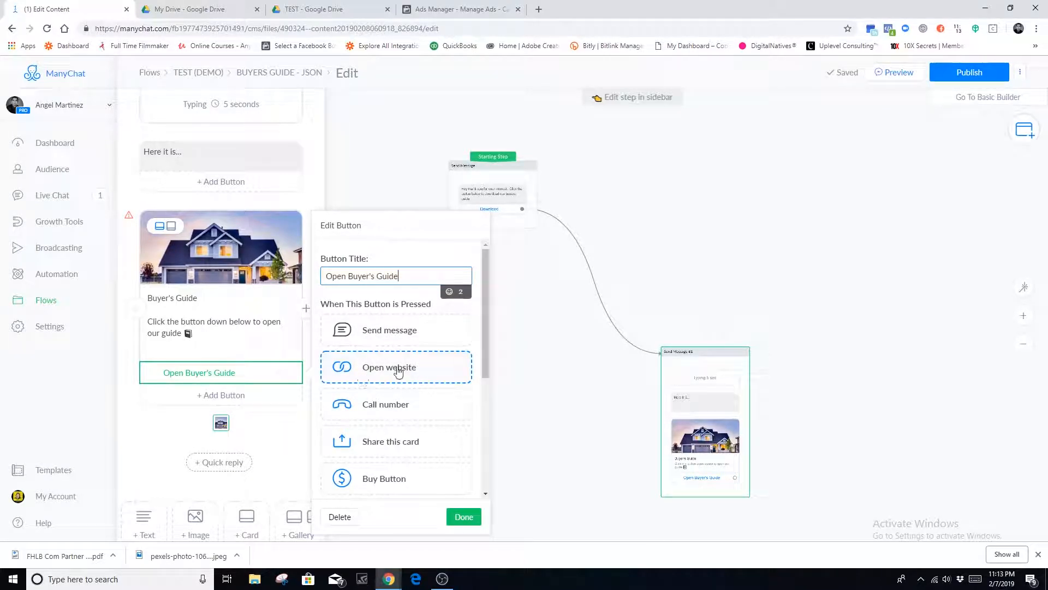
- Make the Open Buyer's Guide button open a website, keeping its settings open for the address
scroll(484, 342, "down", 1)
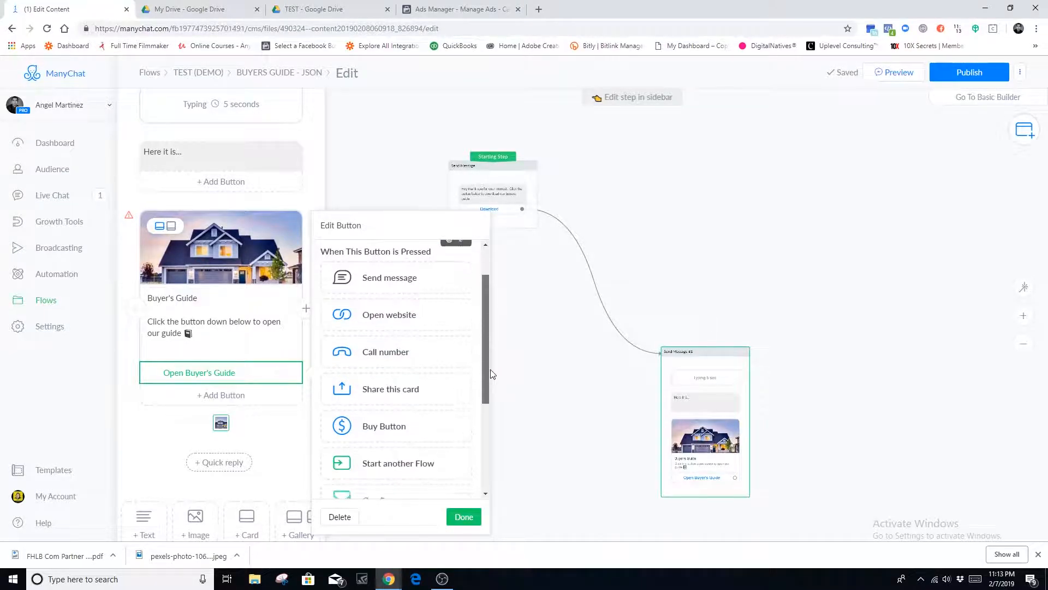
left_click(379, 323)
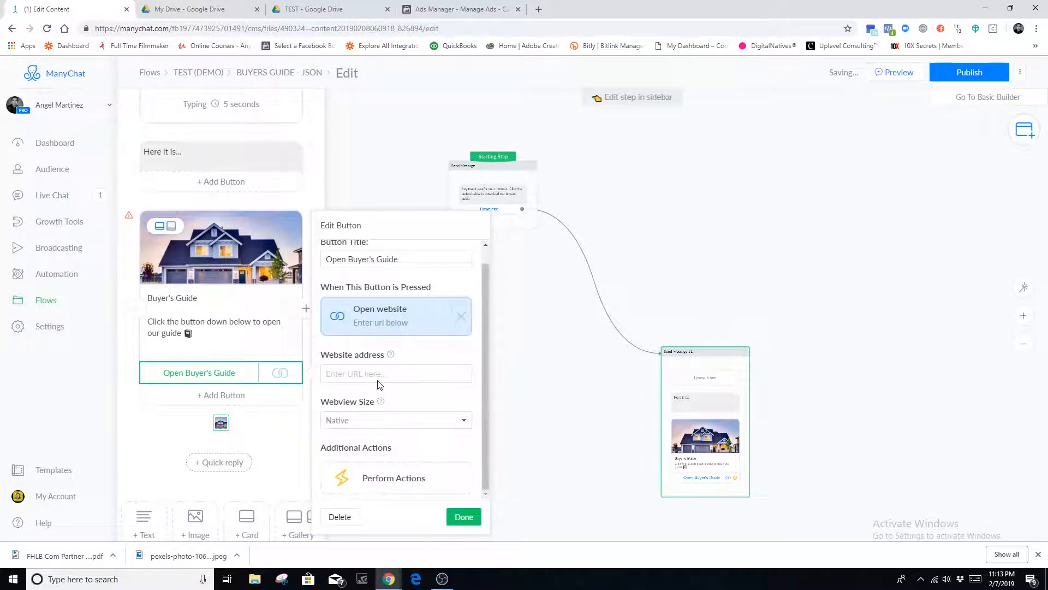
left_click_drag(592, 433, 550, 362)
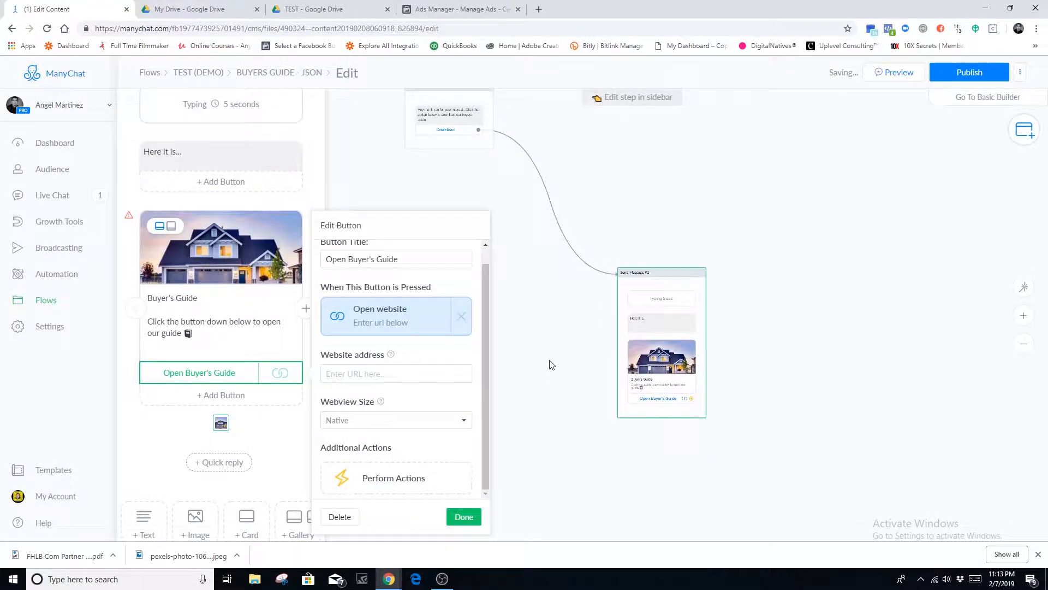
left_click(244, 378)
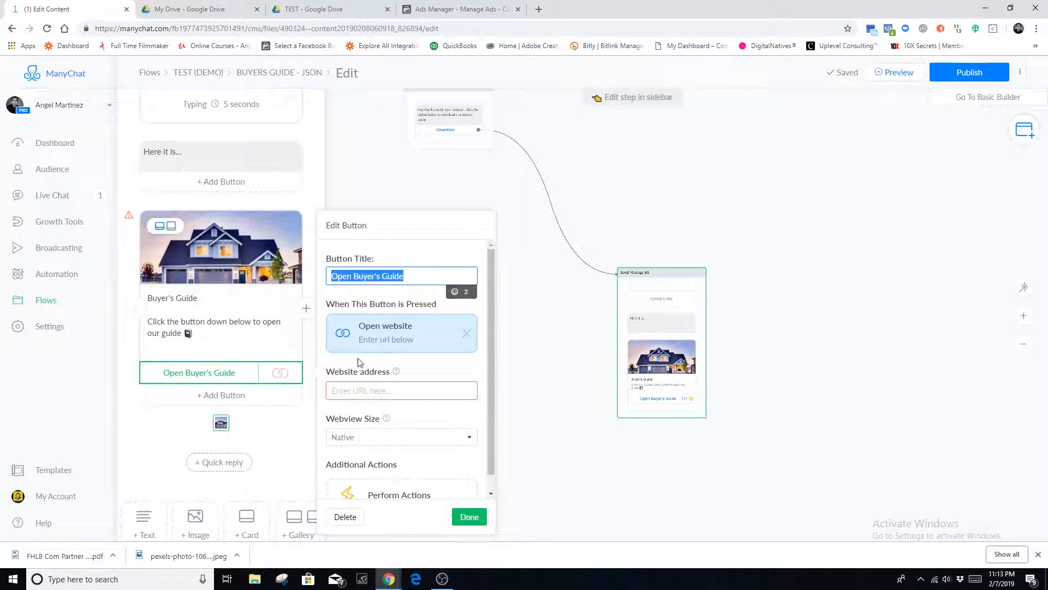
- Switch to the TEST folder in Google Drive, get a shareable link for the FHLB Com Partner PDF, and check its sharing settings
left_click(309, 10)
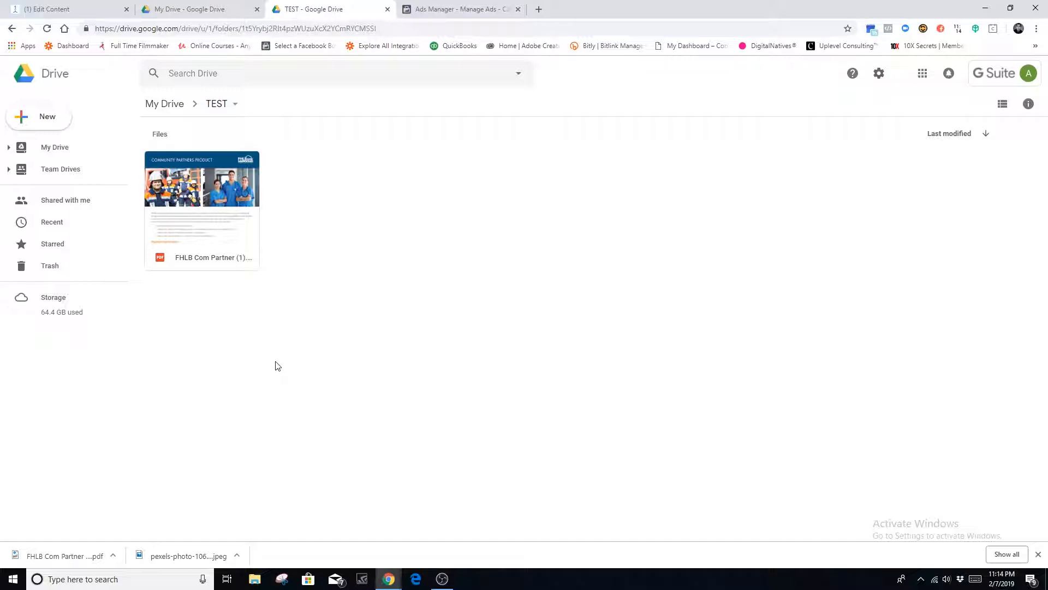
right_click(223, 245)
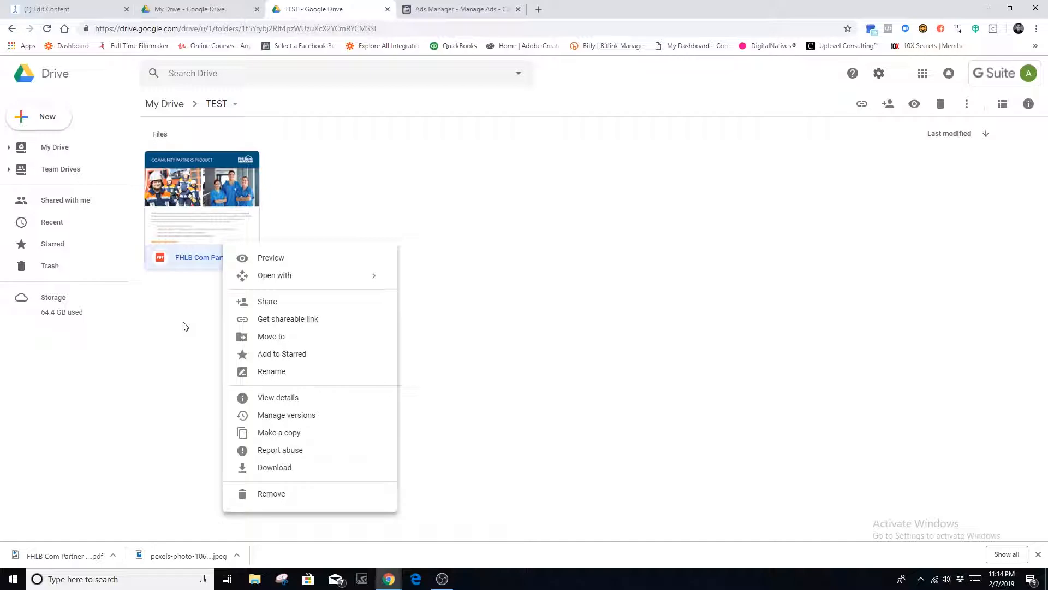
left_click(211, 257)
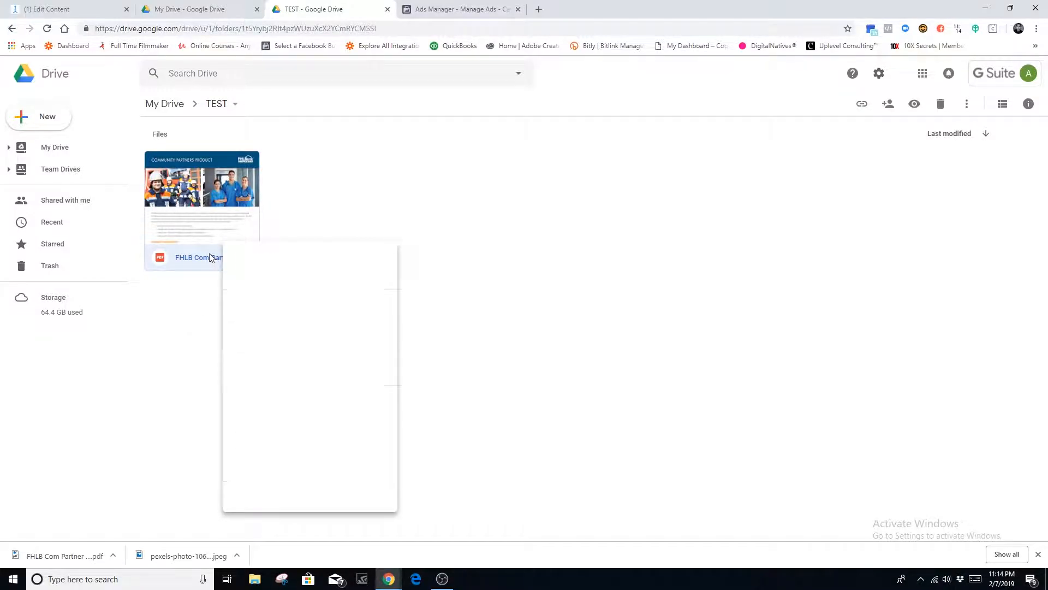
right_click(210, 257)
left_click(275, 332)
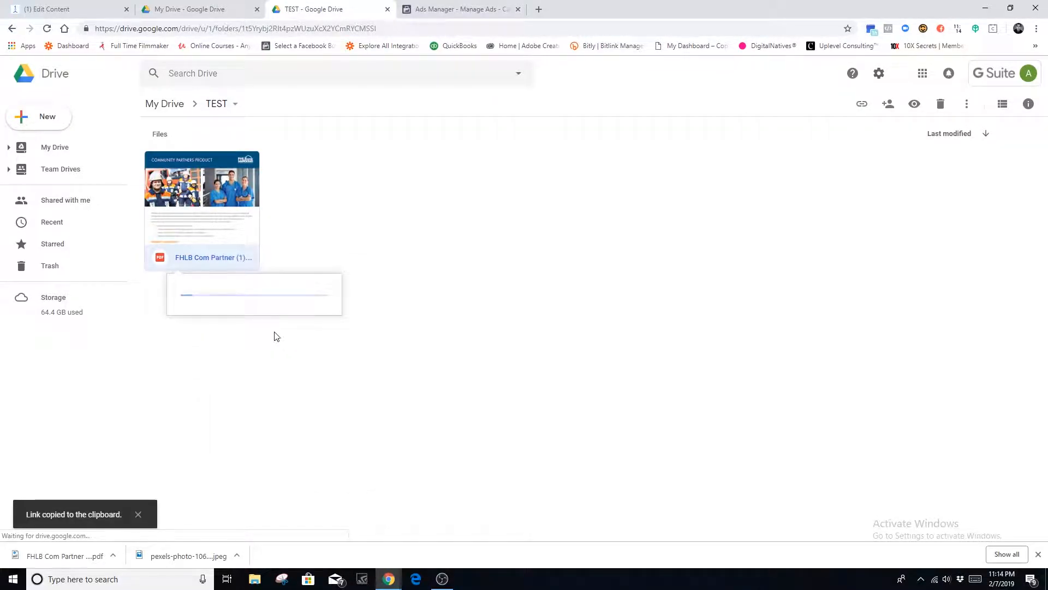
left_click(311, 292)
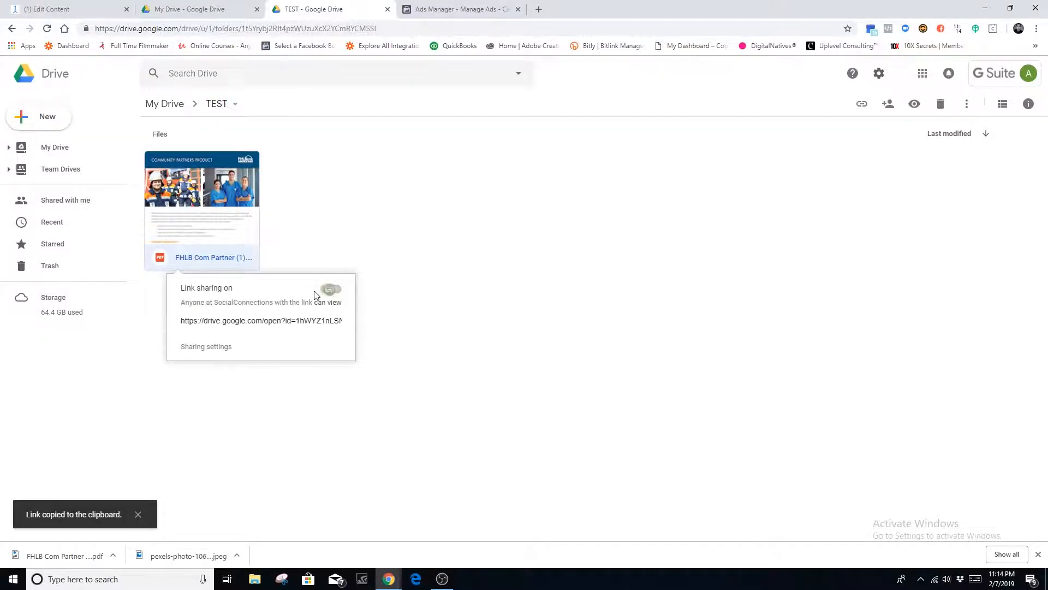
left_click(221, 348)
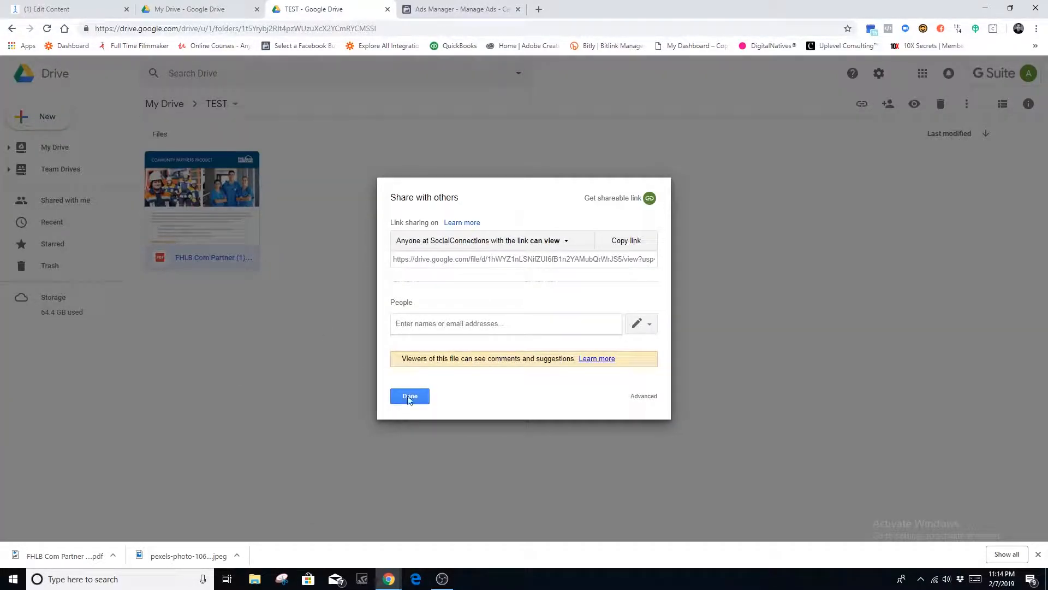
left_click(409, 394)
- Change the FHLB Com Partner PDF's link sharing to "On - Anyone with the link" and save it
right_click(210, 236)
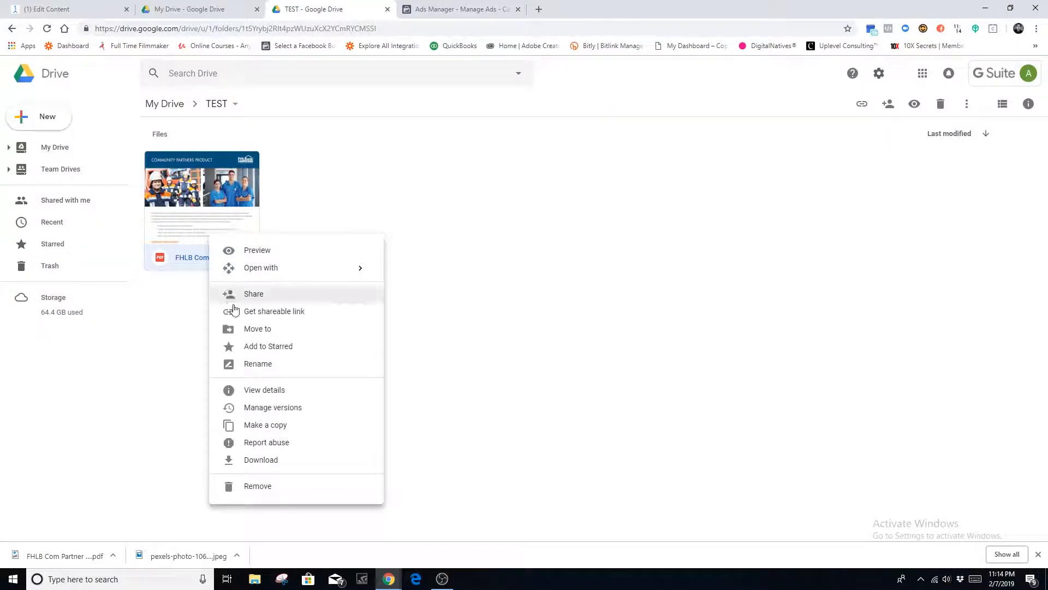
left_click(267, 312)
left_click(215, 348)
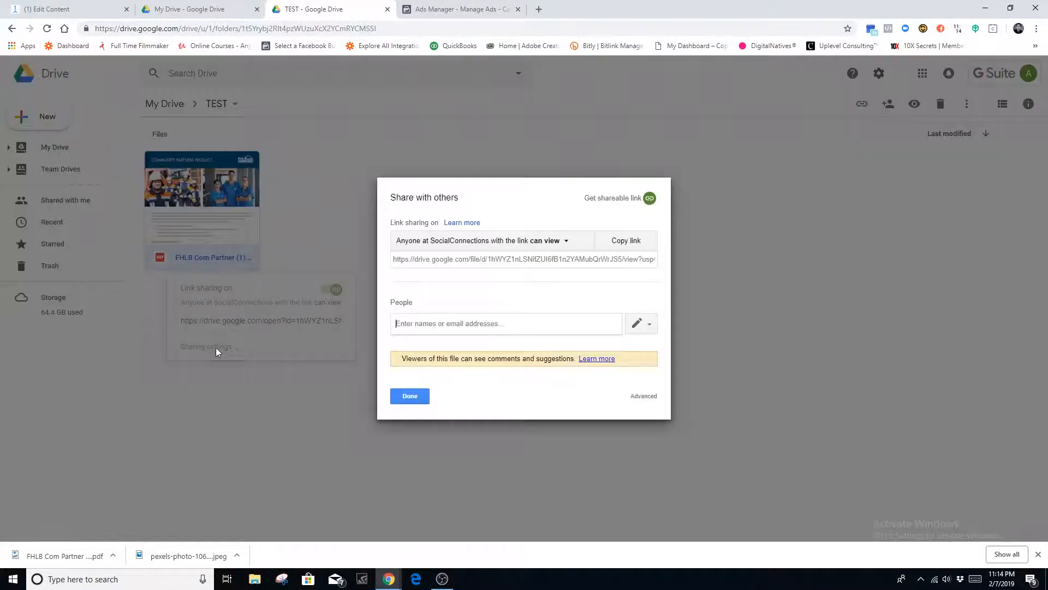
left_click(488, 245)
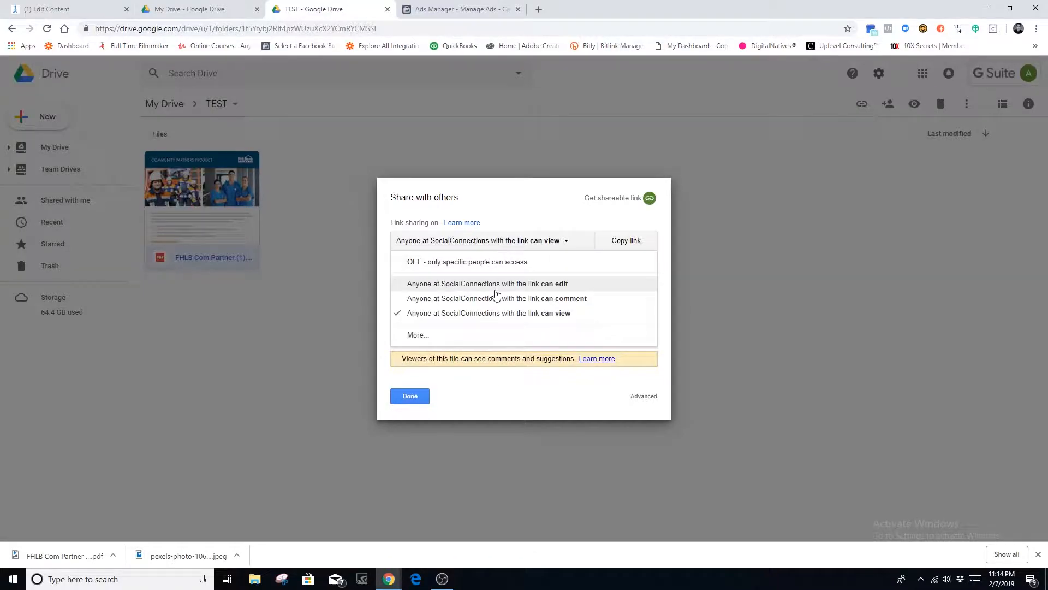
left_click(421, 335)
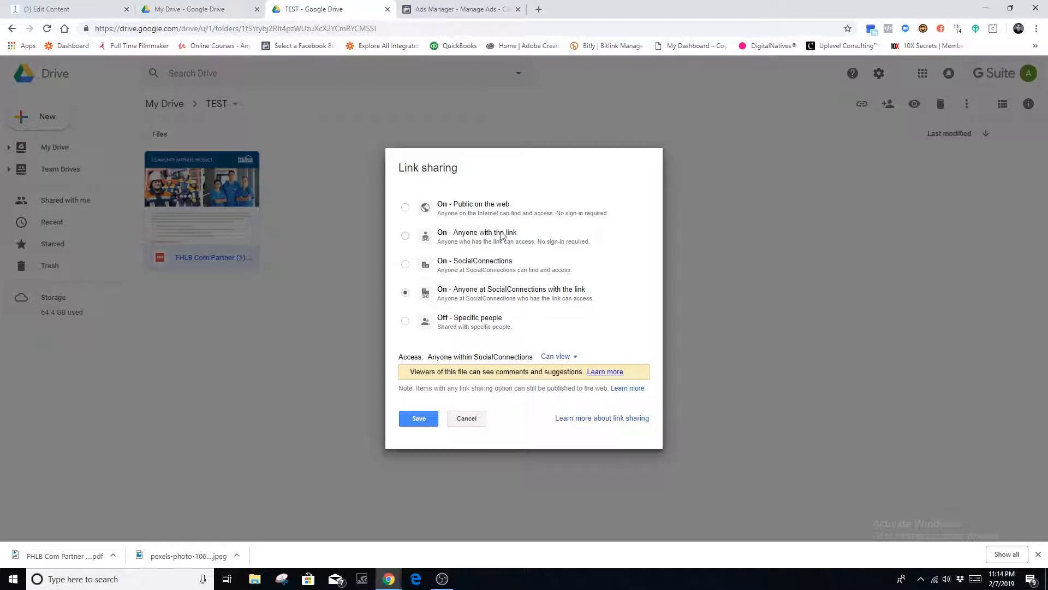
left_click(405, 236)
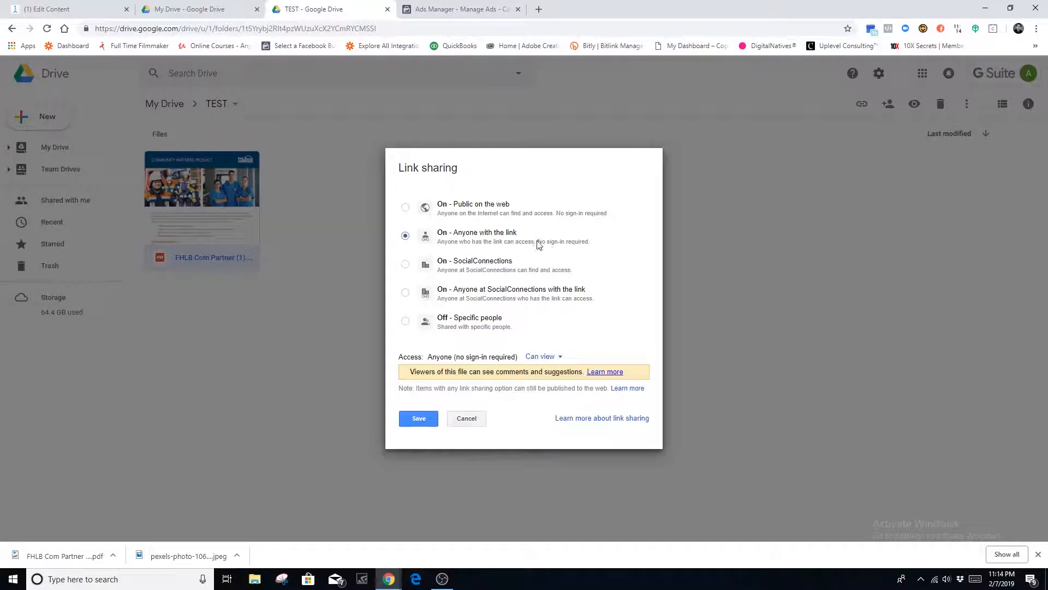
left_click(421, 419)
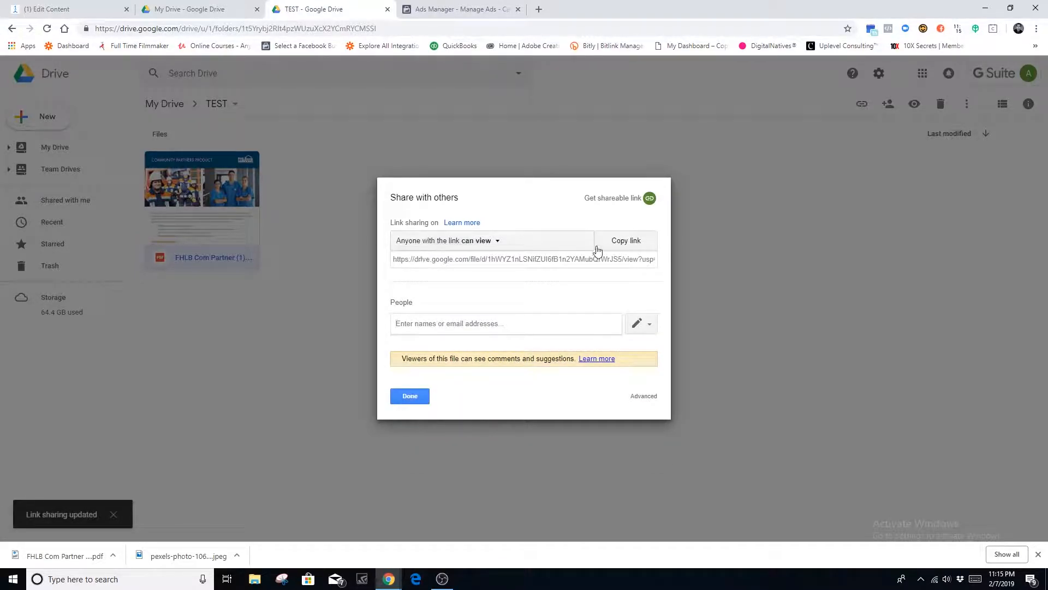
- Copy the PDF's sharing link and paste it as the Open Buyer's Guide button's website address in ManyChat
left_click(626, 242)
left_click(410, 397)
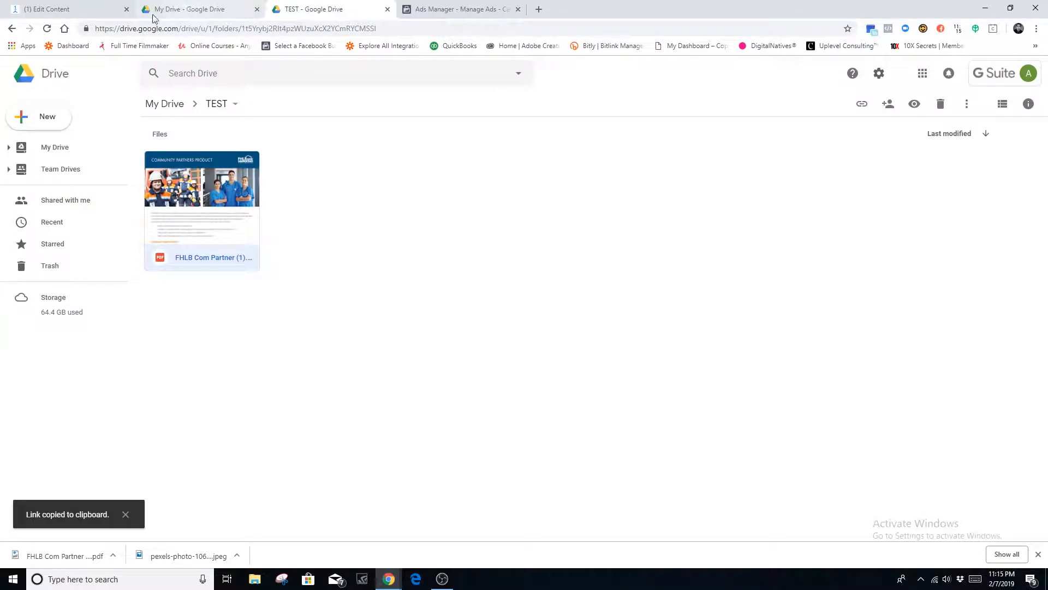
left_click(67, 9)
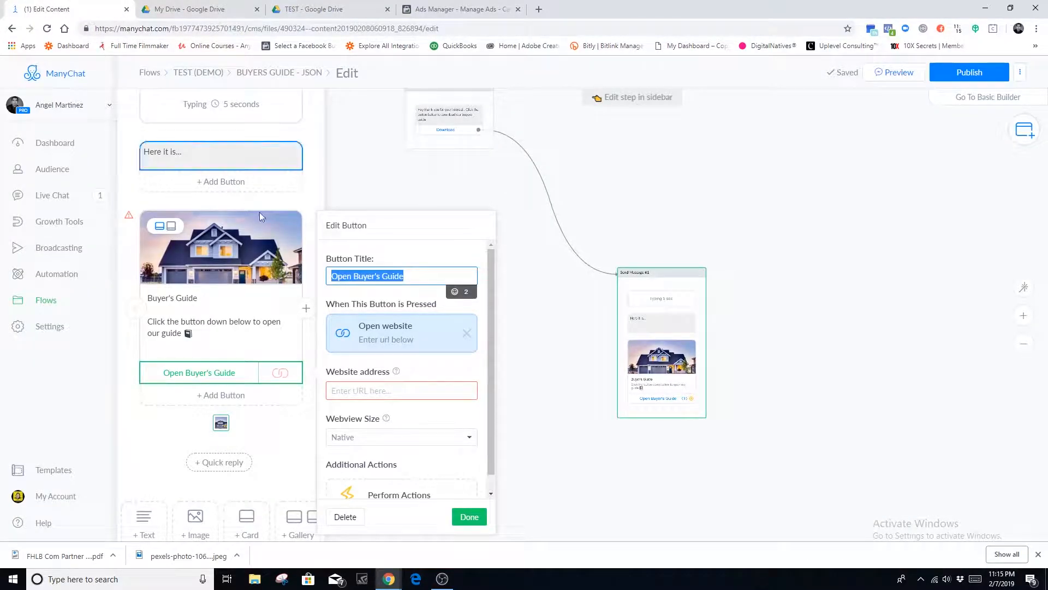
left_click(357, 387)
key("ctrl+v")
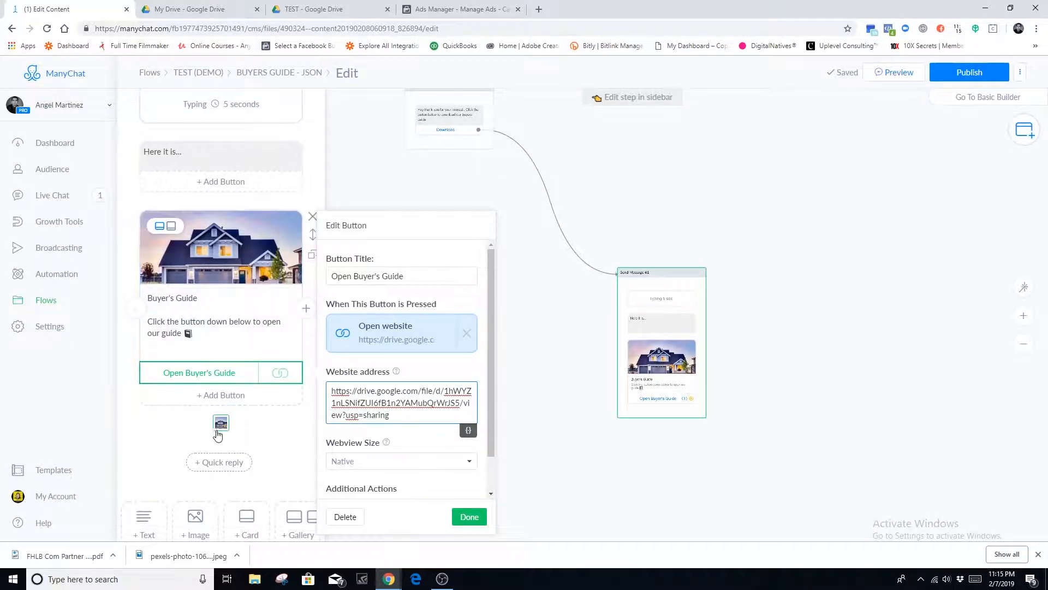
- Copy the Google Drive link from the Open Buyer's Guide button and paste it as the Buyer's Guide card's URL
left_click(174, 430)
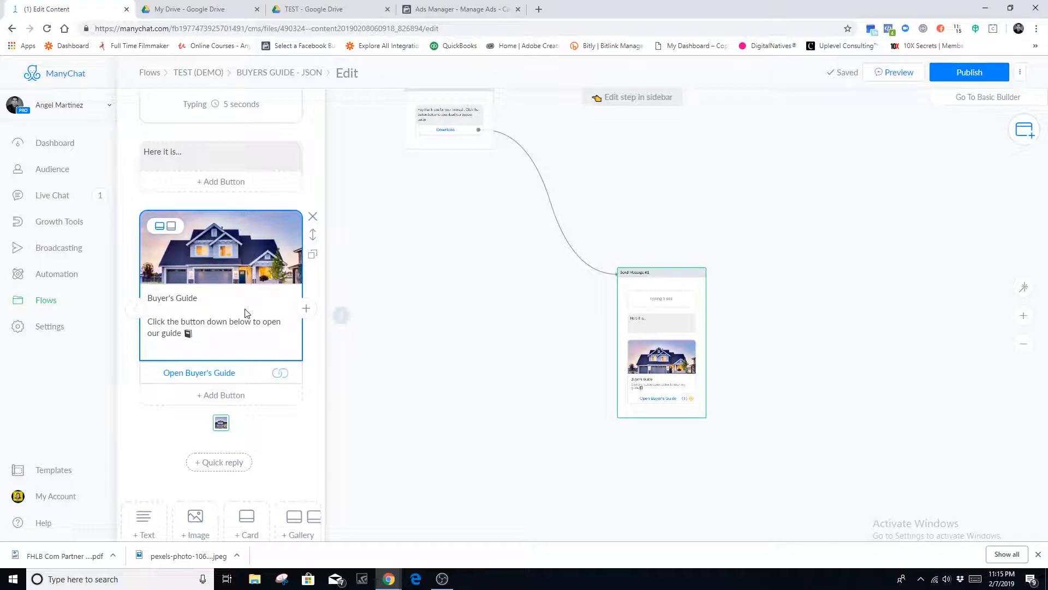
left_click(225, 374)
left_click(401, 418)
left_click_drag(401, 418, 302, 407)
left_click(262, 393)
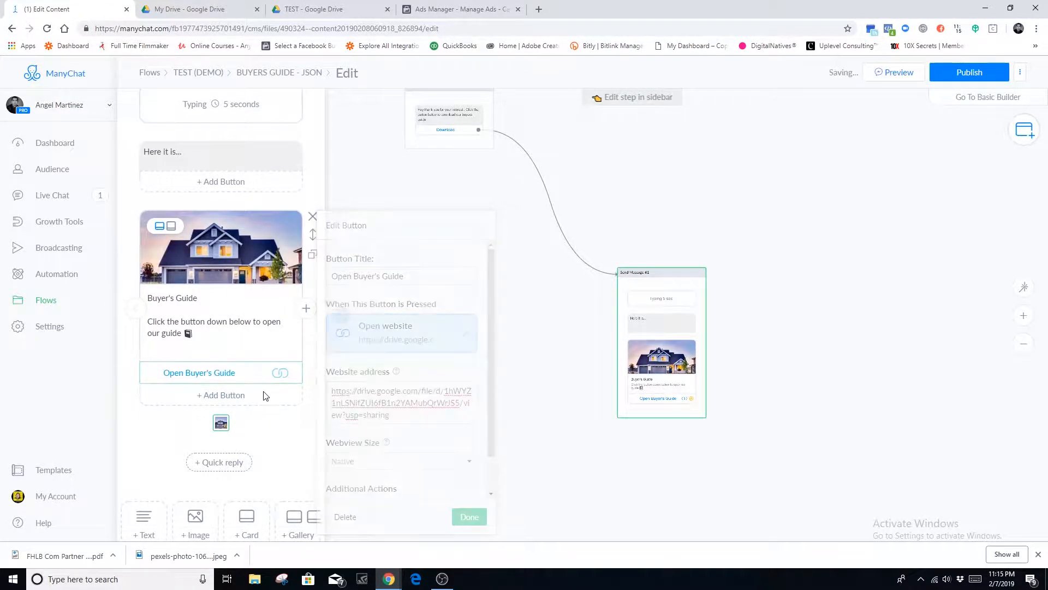
left_click(218, 299)
left_click(371, 325)
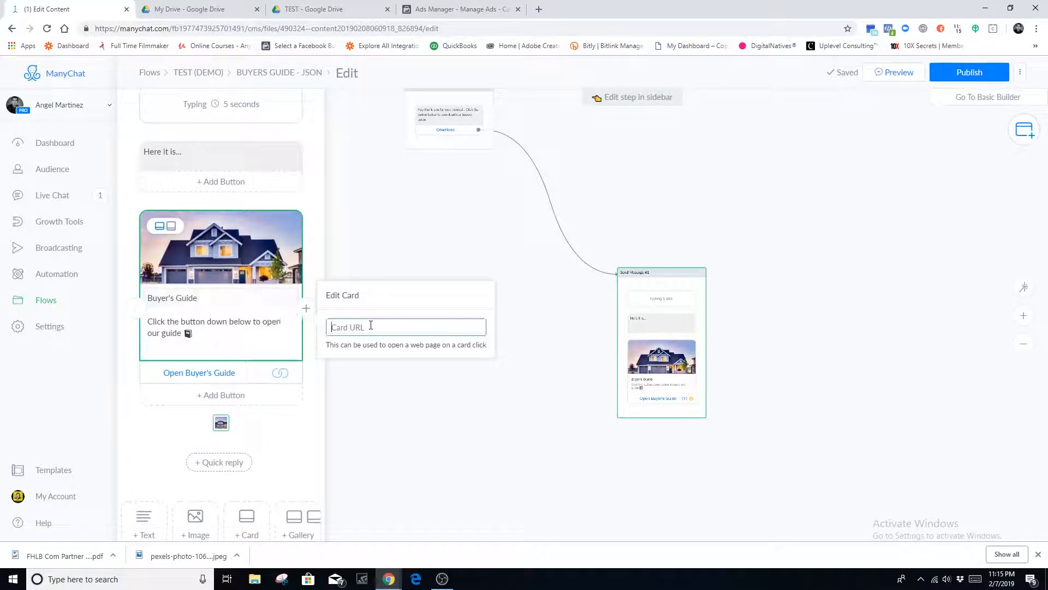
key("ctrl+v")
left_click(318, 418)
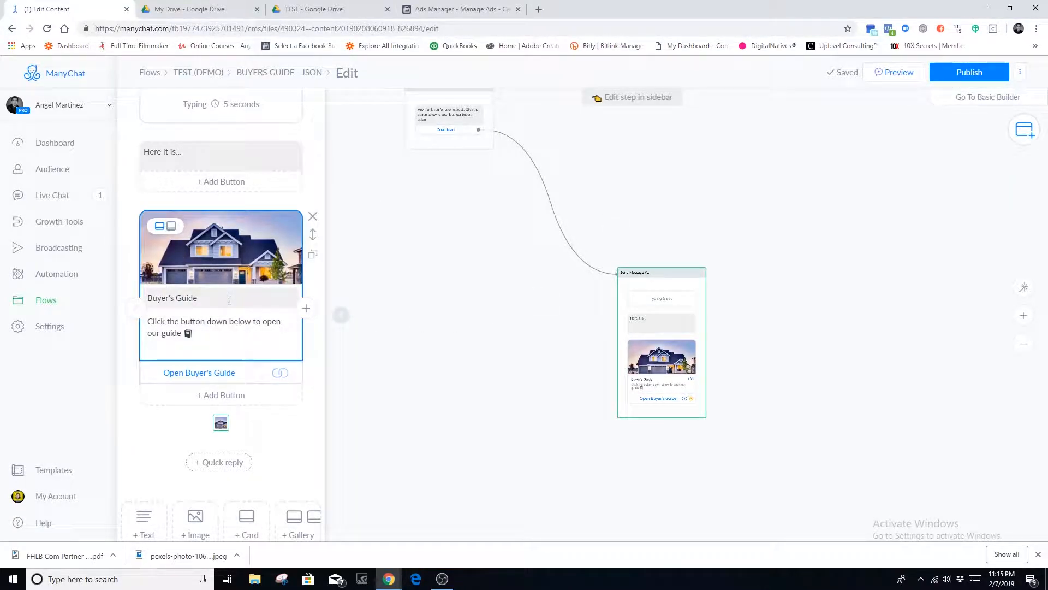
- Connect the Open Buyer's Guide button's follow-up action to a new Actions step placed beside the Send Message #1 step
left_click_drag(812, 394, 777, 360)
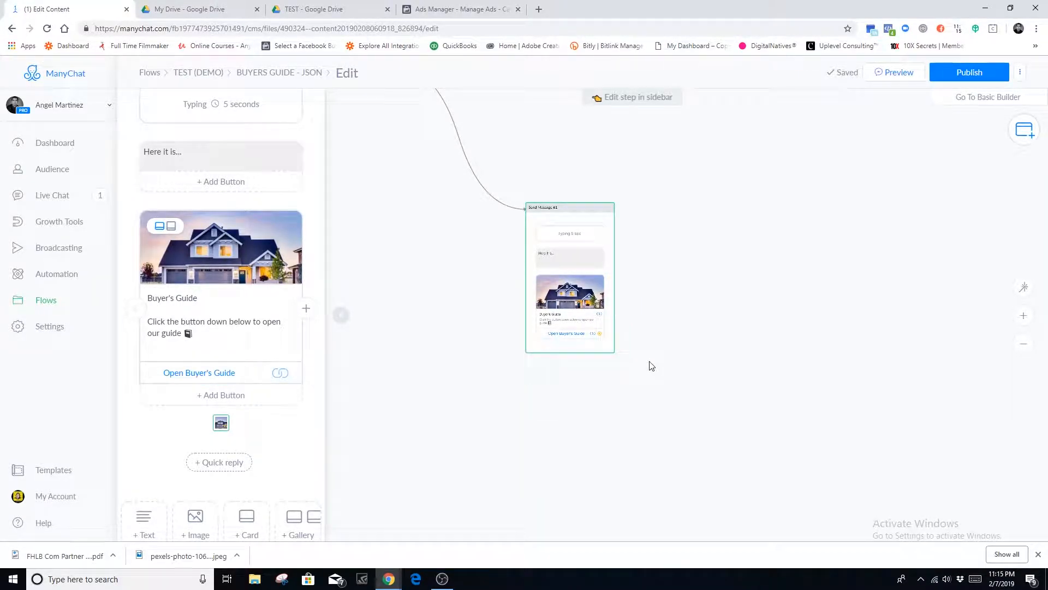
scroll(710, 385, "up", 3)
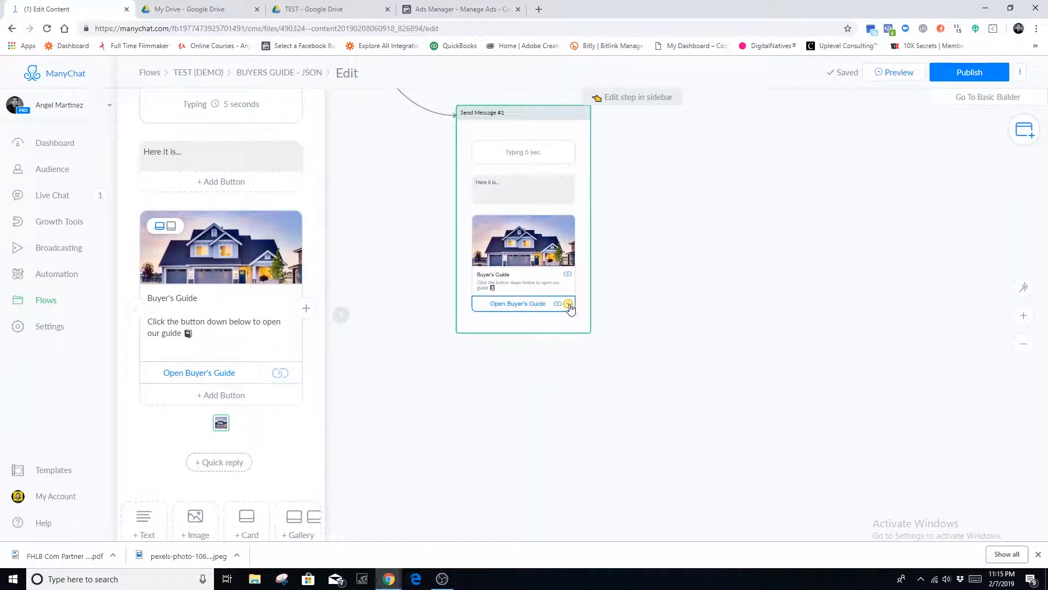
left_click(569, 308)
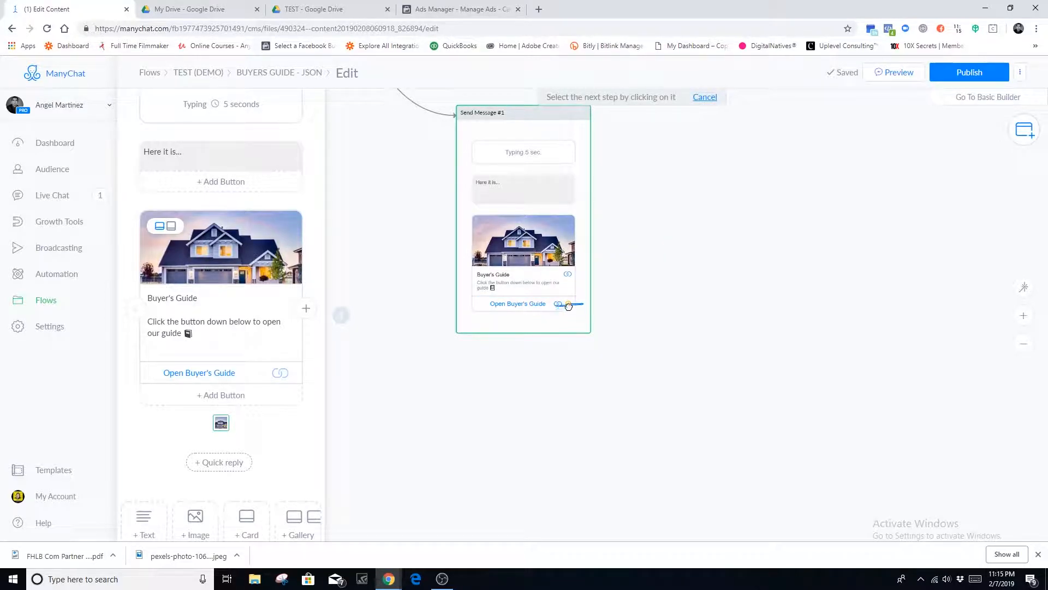
left_click_drag(568, 303, 763, 243)
left_click_drag(842, 337, 776, 345)
left_click_drag(501, 312, 734, 218)
left_click(775, 225)
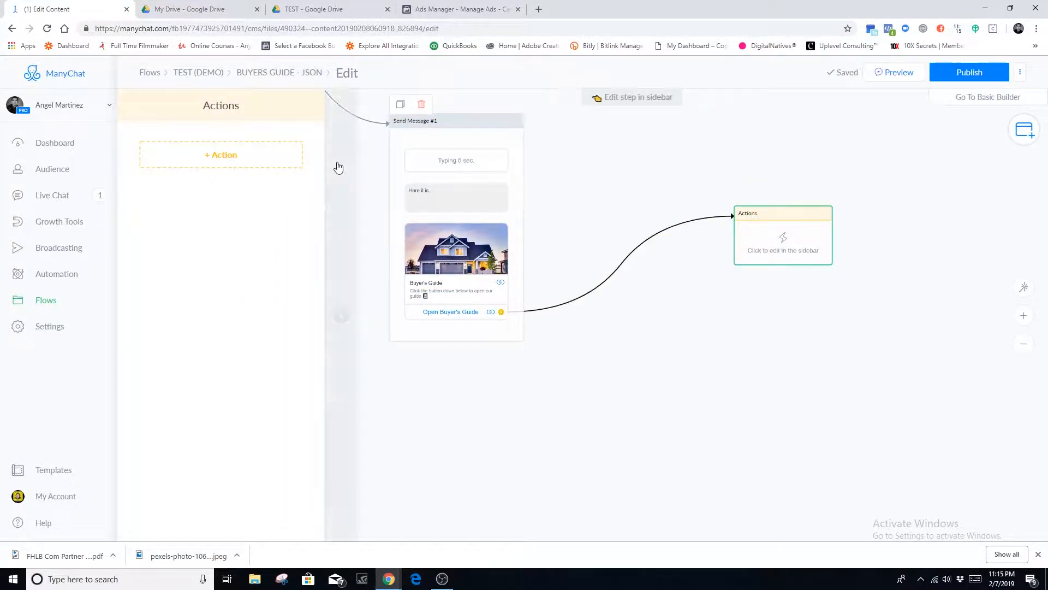
- Add a Notify Admins action to the Actions step and turn off email notifications for the whole team
left_click(207, 155)
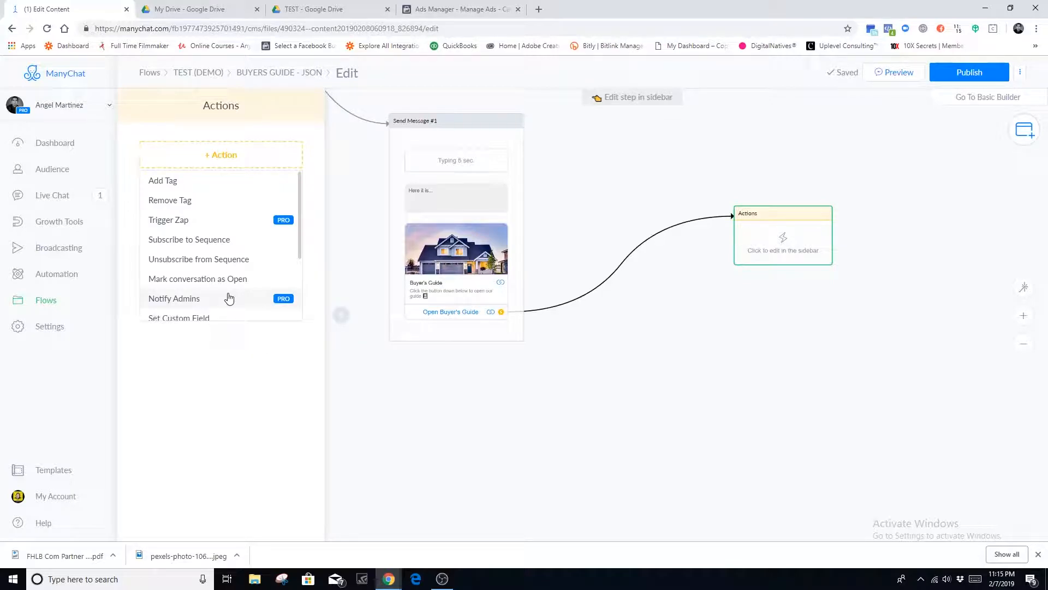
left_click(197, 299)
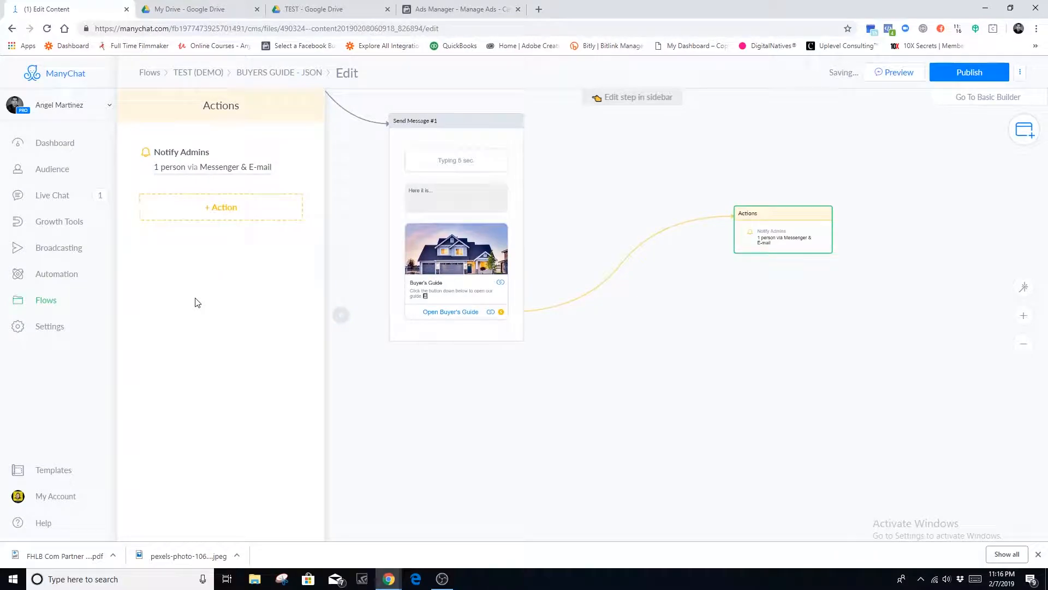
left_click(245, 176)
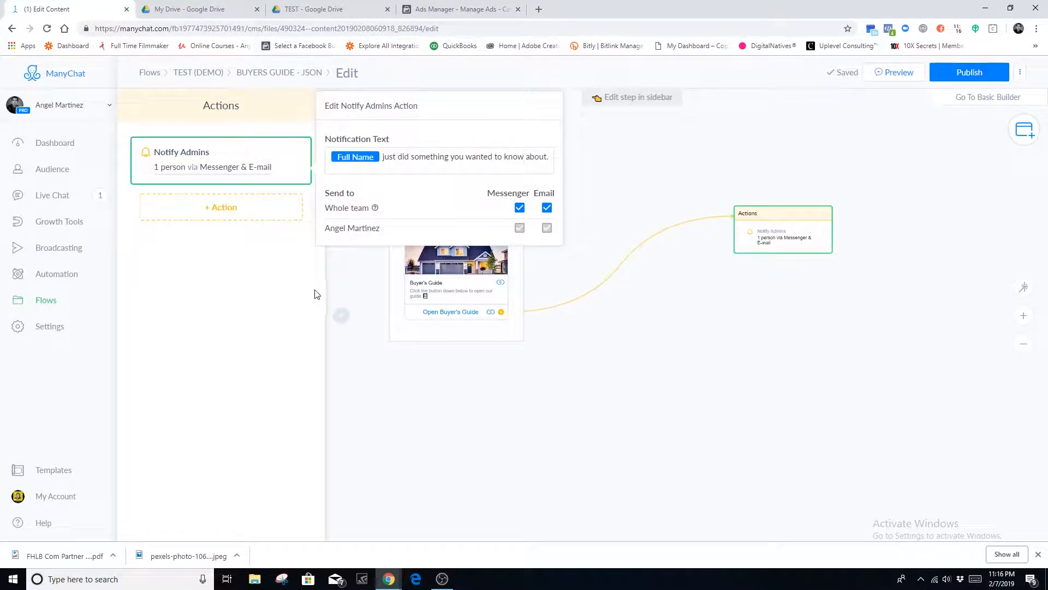
left_click(547, 208)
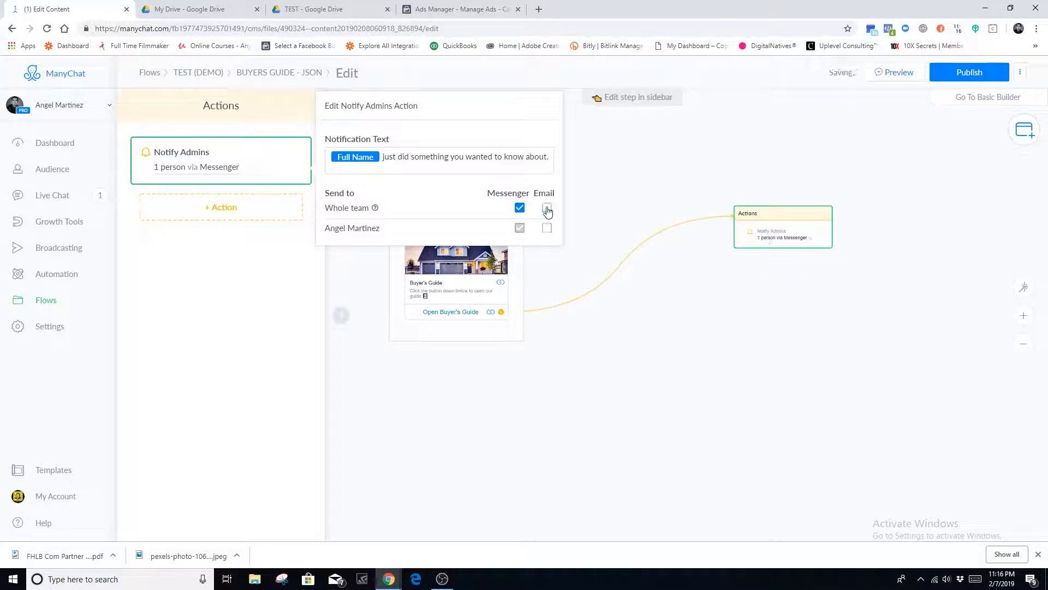
- Reword the admin notification to read "just opened the guide." after the Full Name variable
left_click_drag(397, 158, 558, 163)
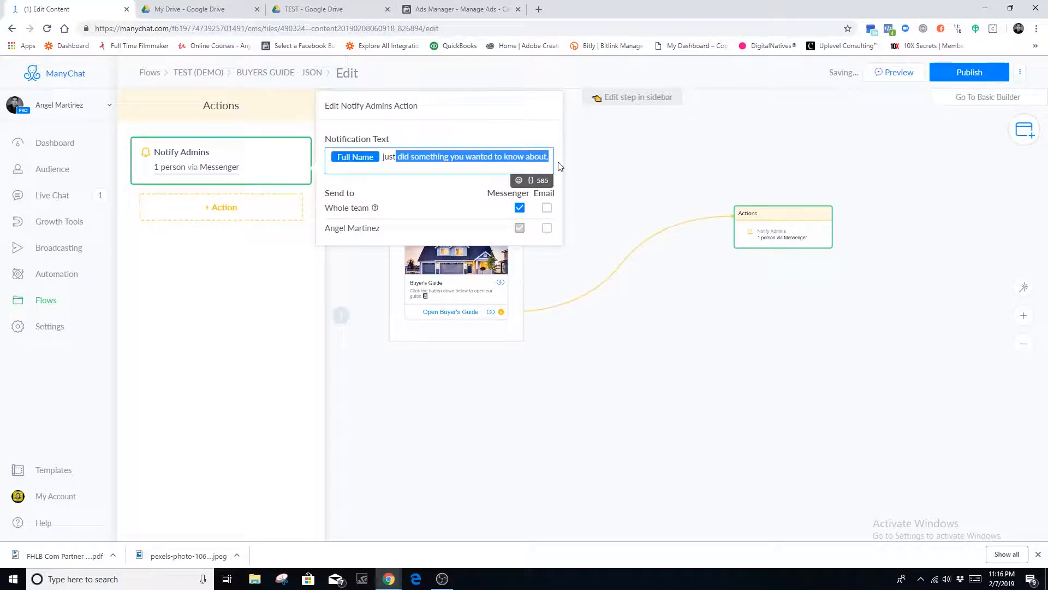
key("BackSpace")
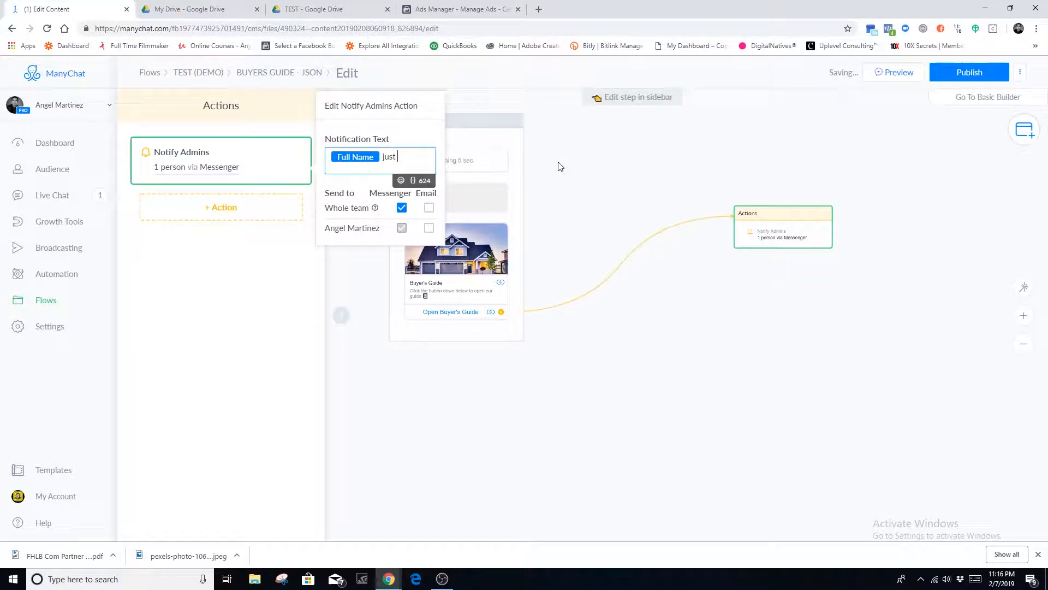
type("opened the guide.")
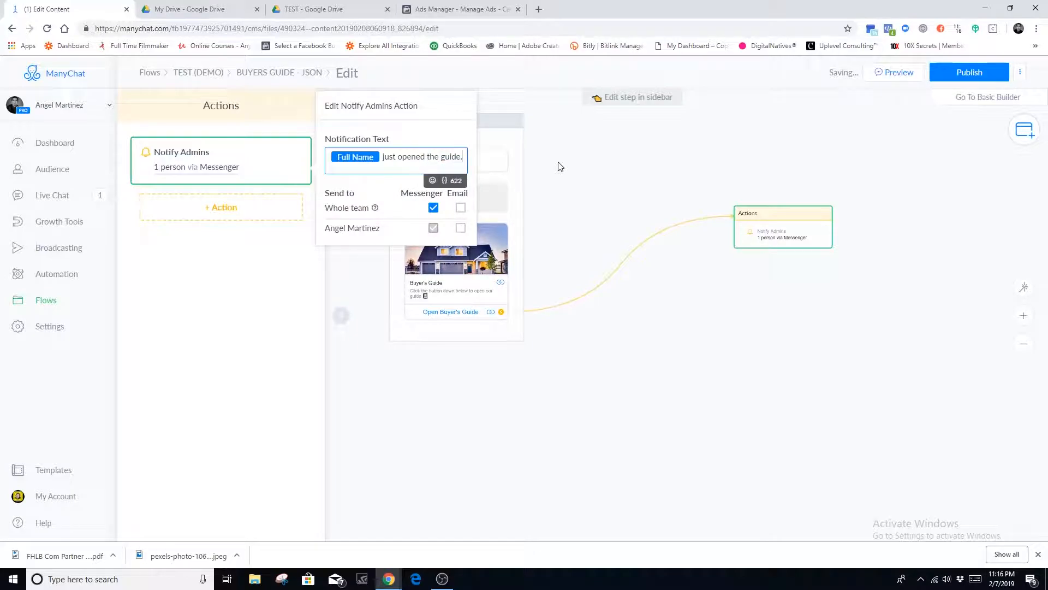
left_click(667, 346)
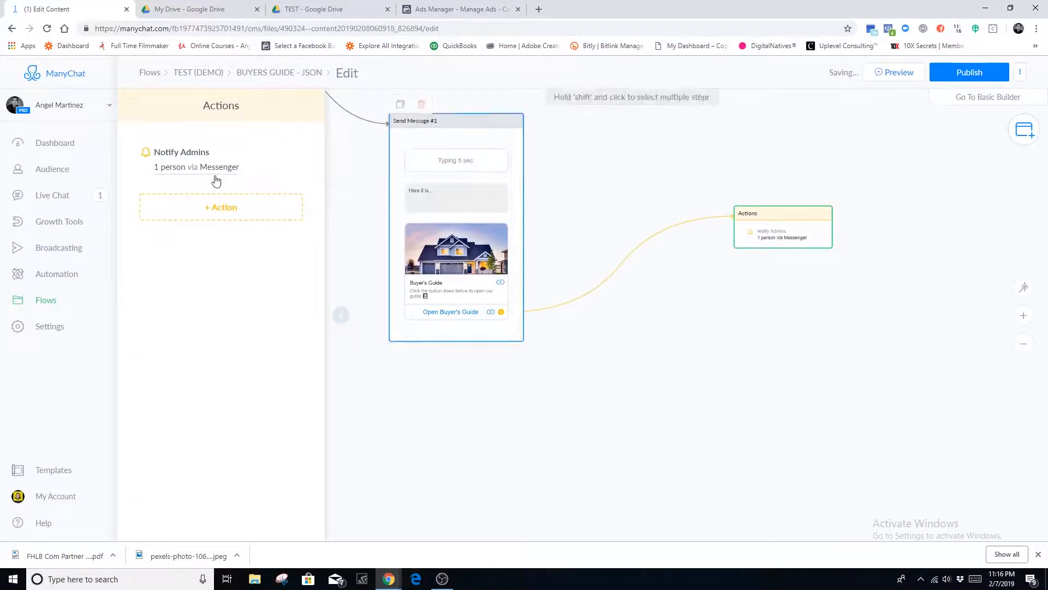
- Add an Add Tag action after Notify Admins, using the existing tag "downloaded buyers guide"
left_click(225, 209)
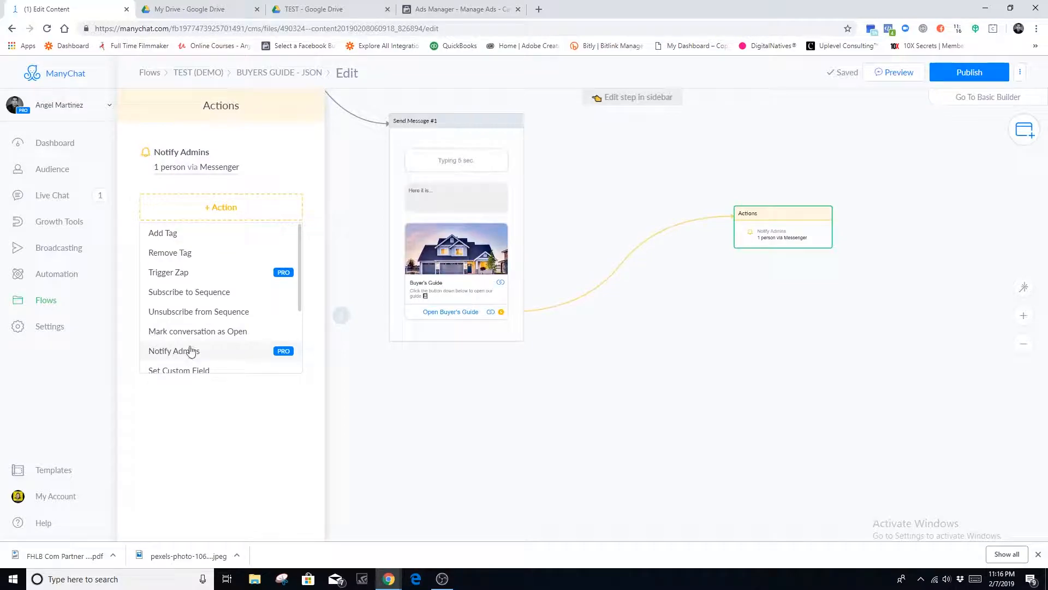
left_click(178, 234)
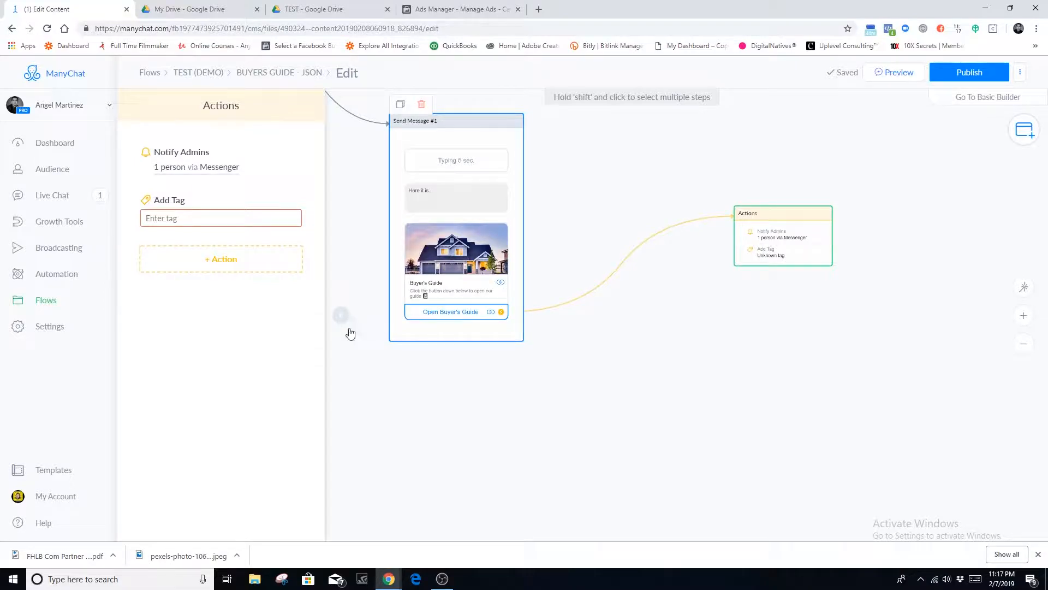
left_click(175, 218)
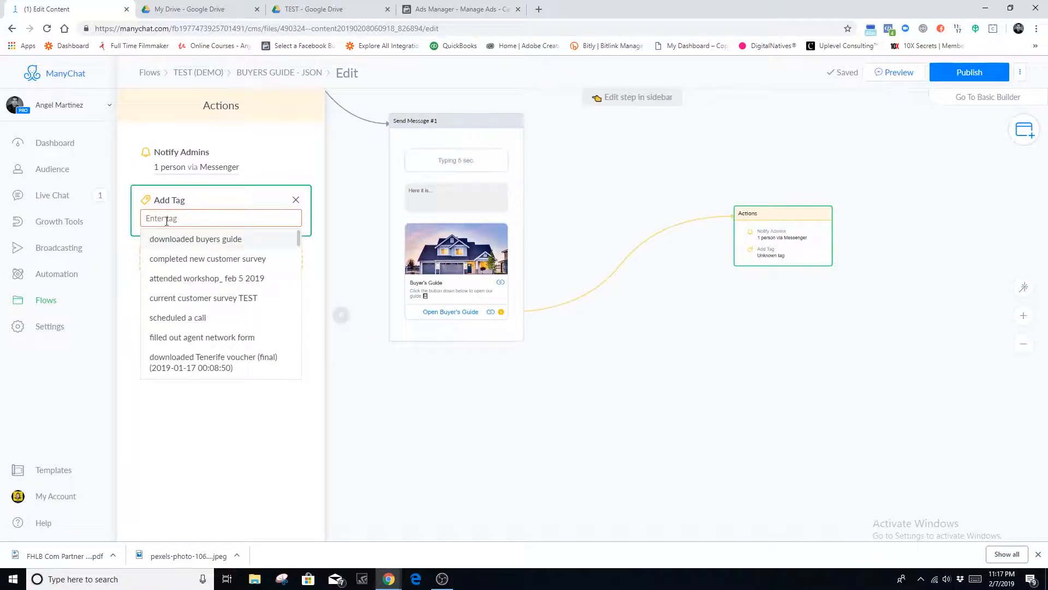
left_click(188, 240)
- Reposition the Actions step diagonally below the Send Message #1 step and publish the flow
left_click_drag(770, 255, 665, 250)
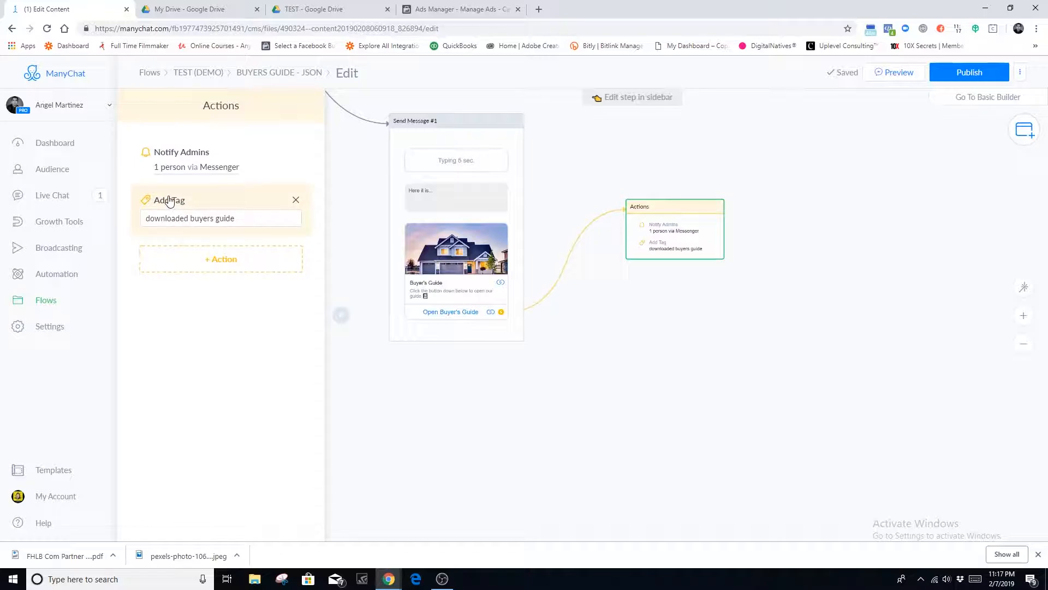
left_click_drag(671, 228, 702, 415)
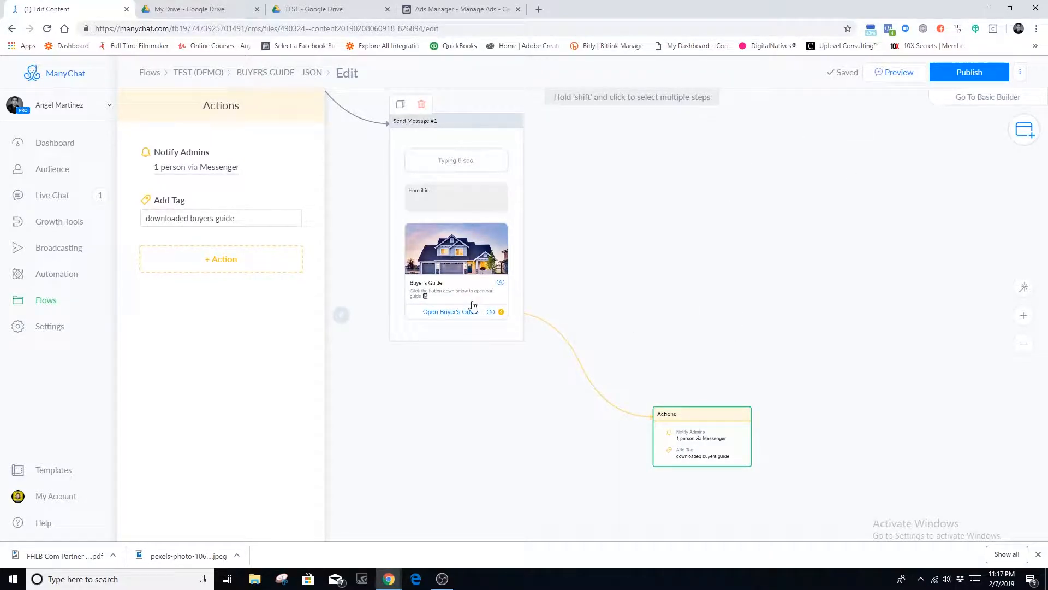
scroll(789, 278, "down", 4)
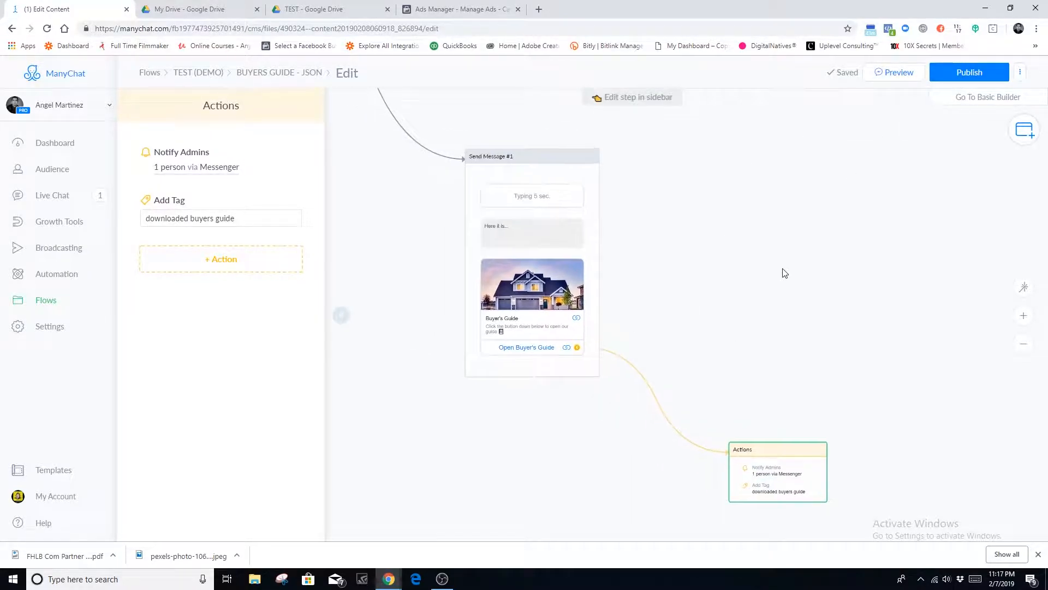
left_click_drag(809, 228, 763, 283)
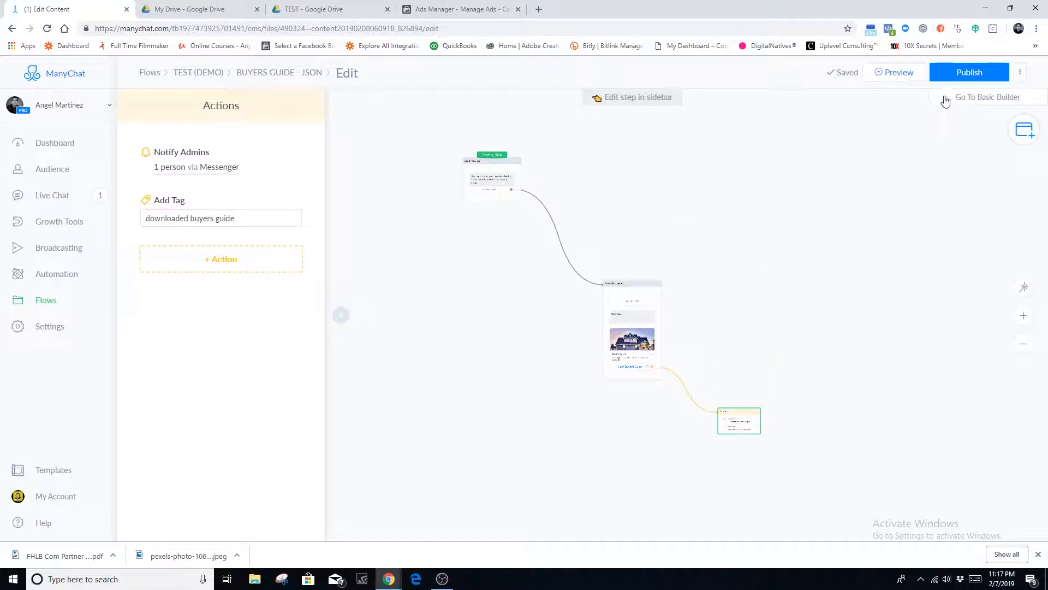
left_click(961, 74)
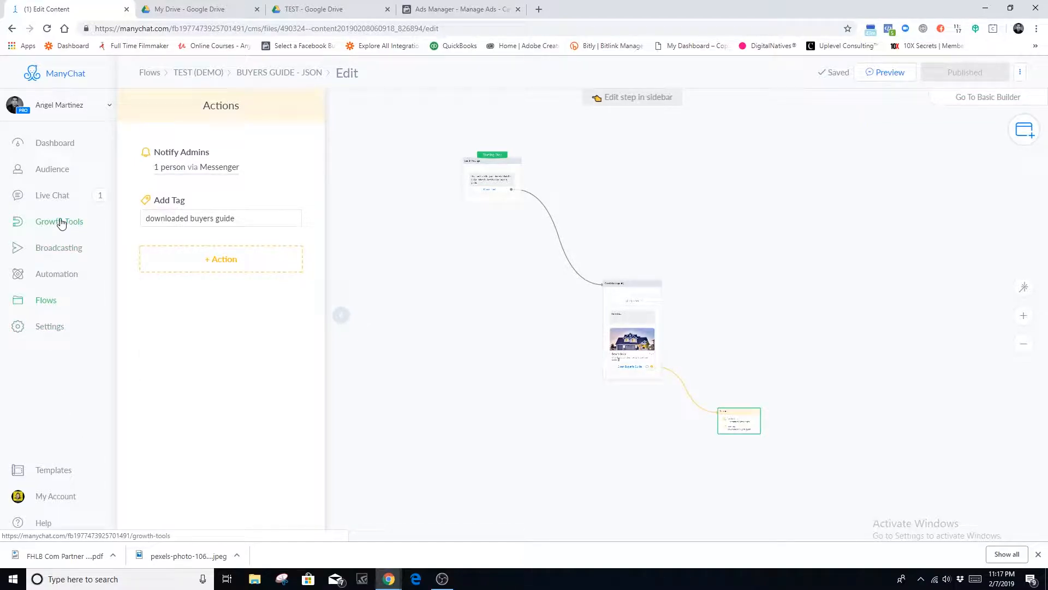
- Create a Facebook Ads JSON growth tool named "BUYERS GUIDE - JSON 2"
left_click(53, 227)
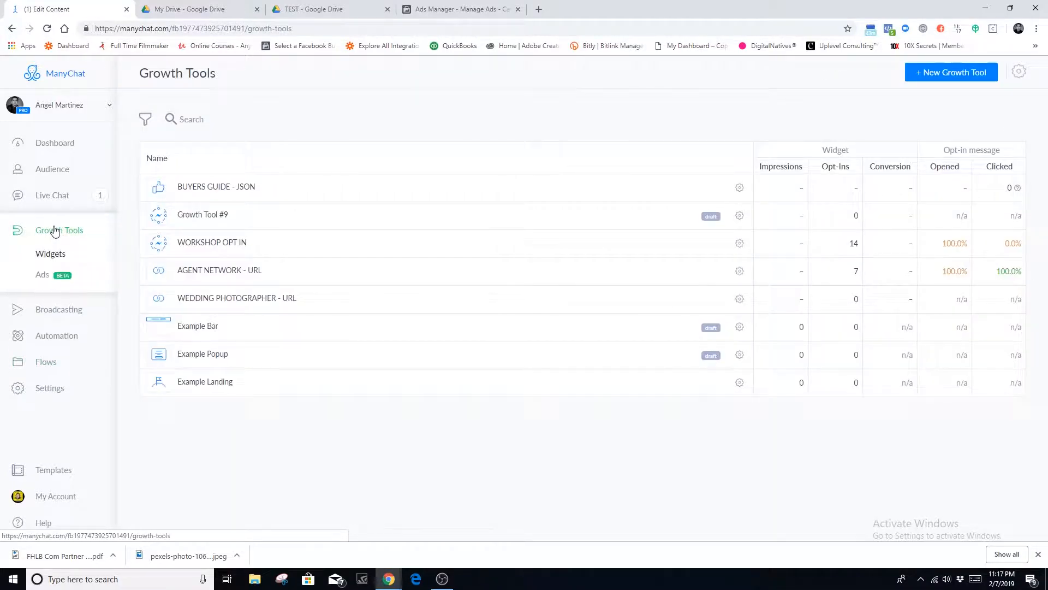
left_click(951, 75)
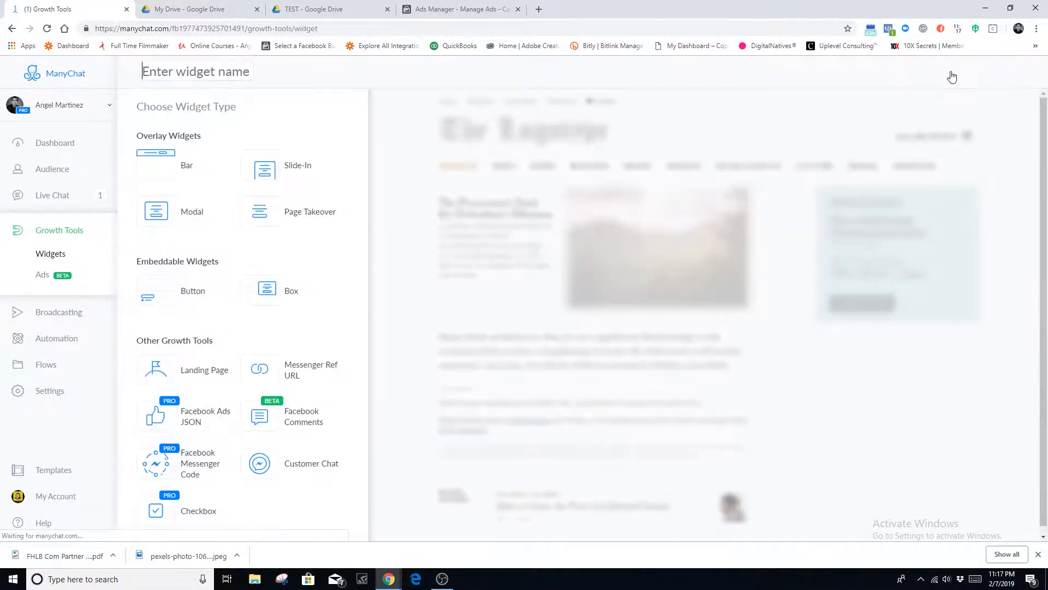
left_click(176, 74)
type("BUYERS GUIDE")
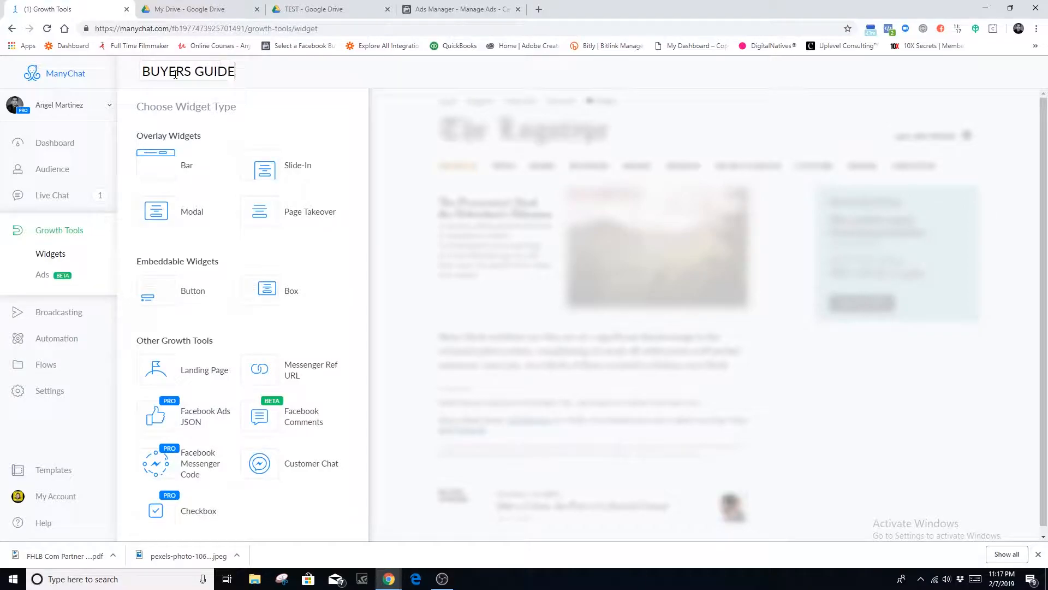
type(" - JSON 2")
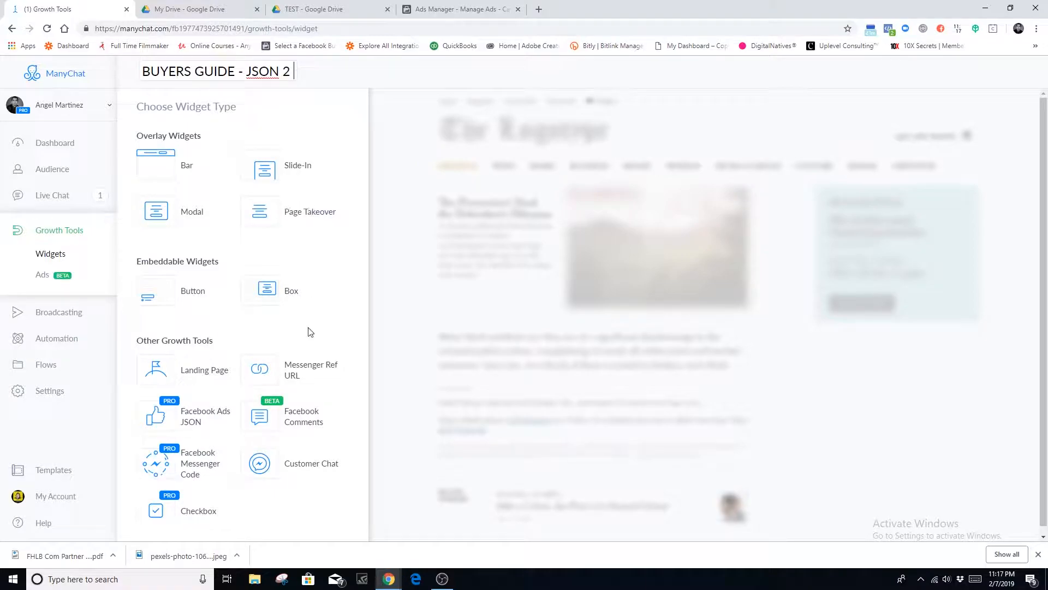
left_click(184, 418)
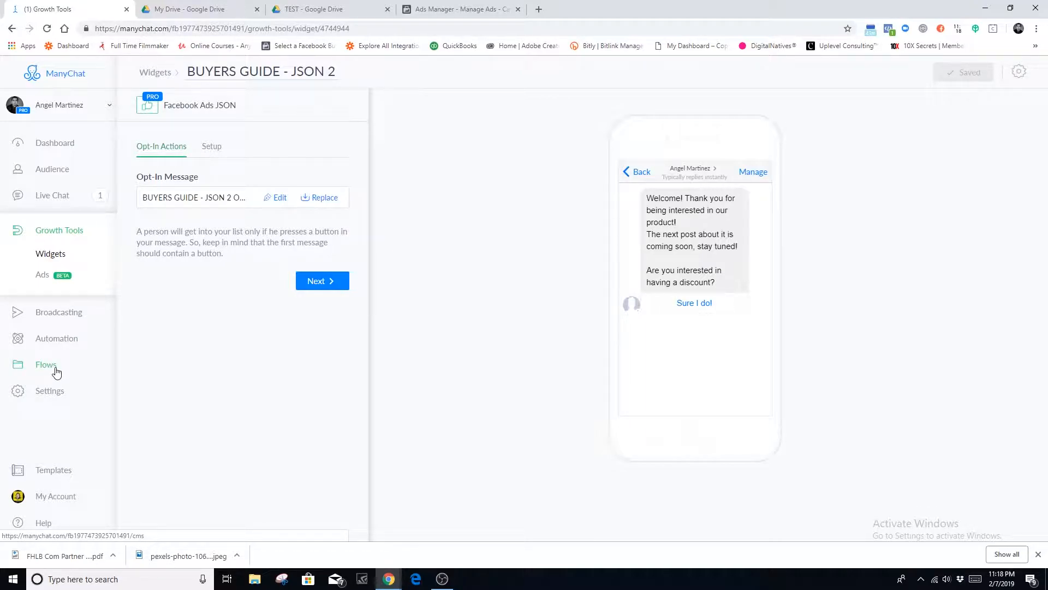
- Replace the growth tool's opt-in message with the BUYERS GUIDE - JSON flow from the TEST (DEMO) folder
left_click(318, 199)
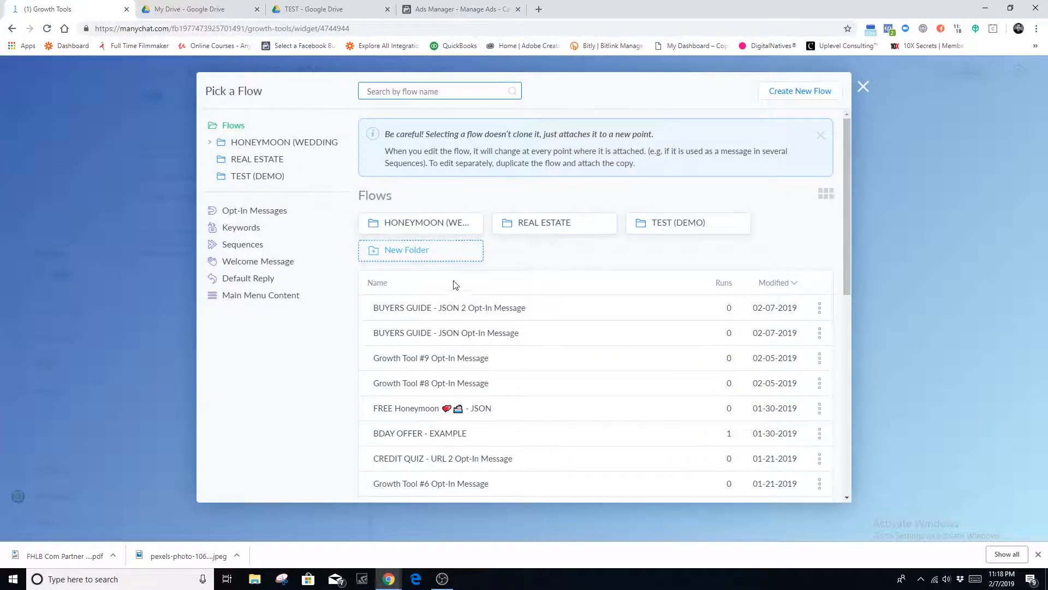
left_click(678, 223)
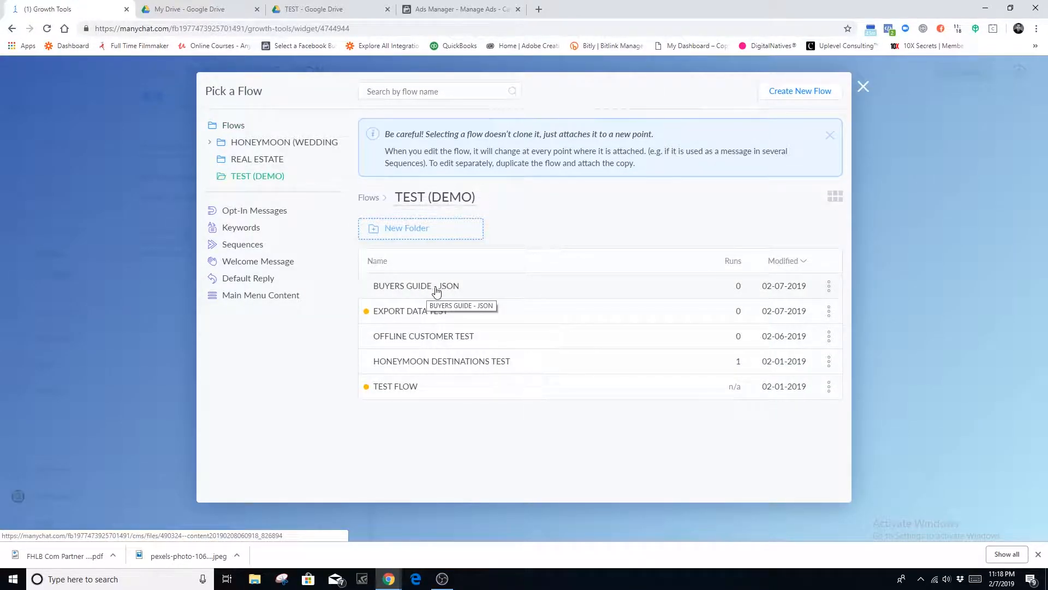
left_click(435, 288)
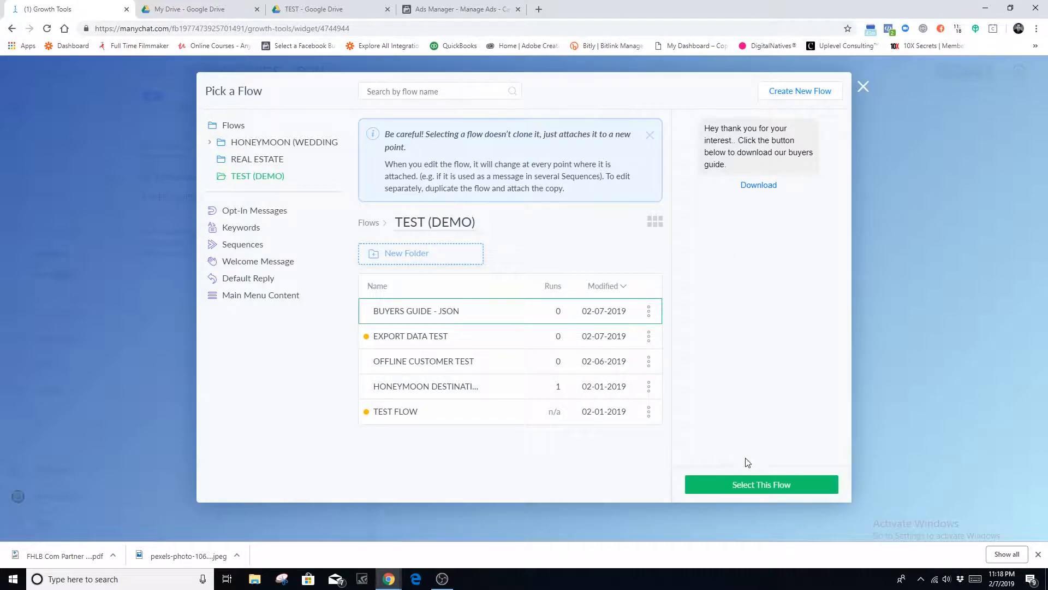
left_click(752, 483)
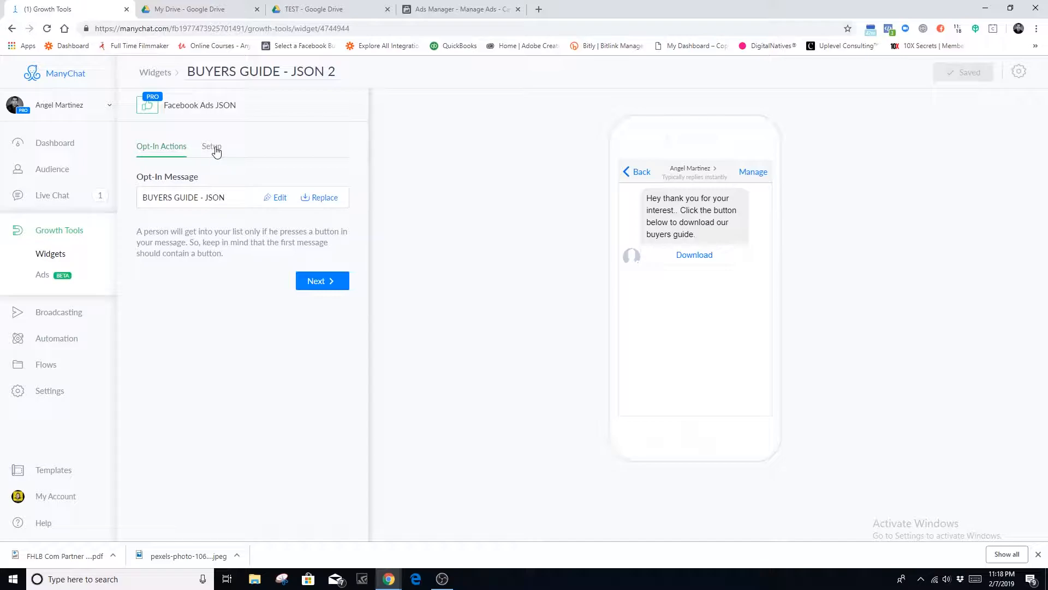
- Copy the generated Facebook Ads JSON code of the BUYERS GUIDE - JSON 2 growth tool to the clipboard
left_click(214, 150)
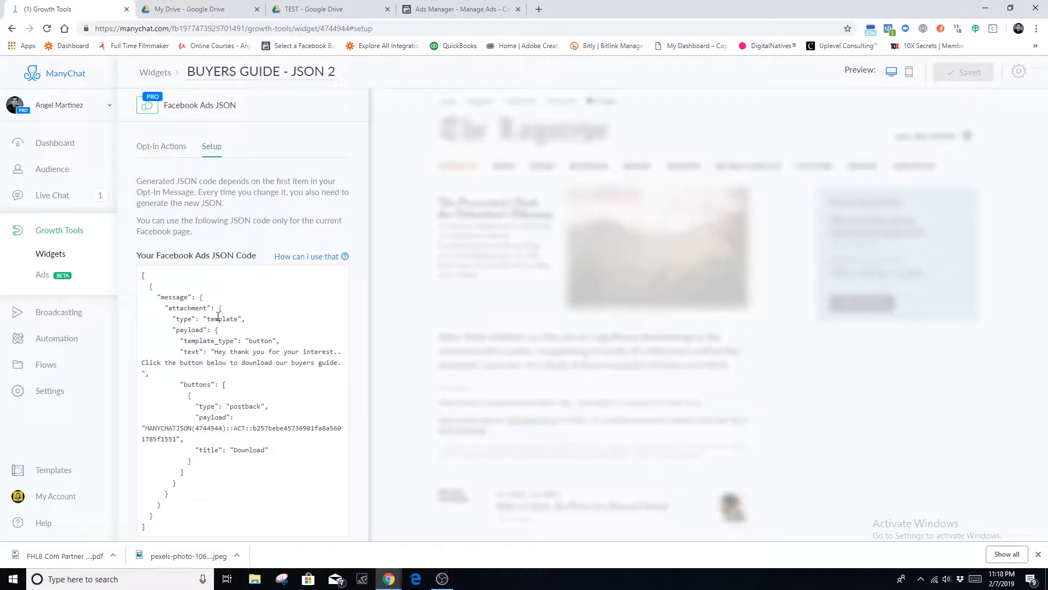
scroll(218, 322, "down", 1)
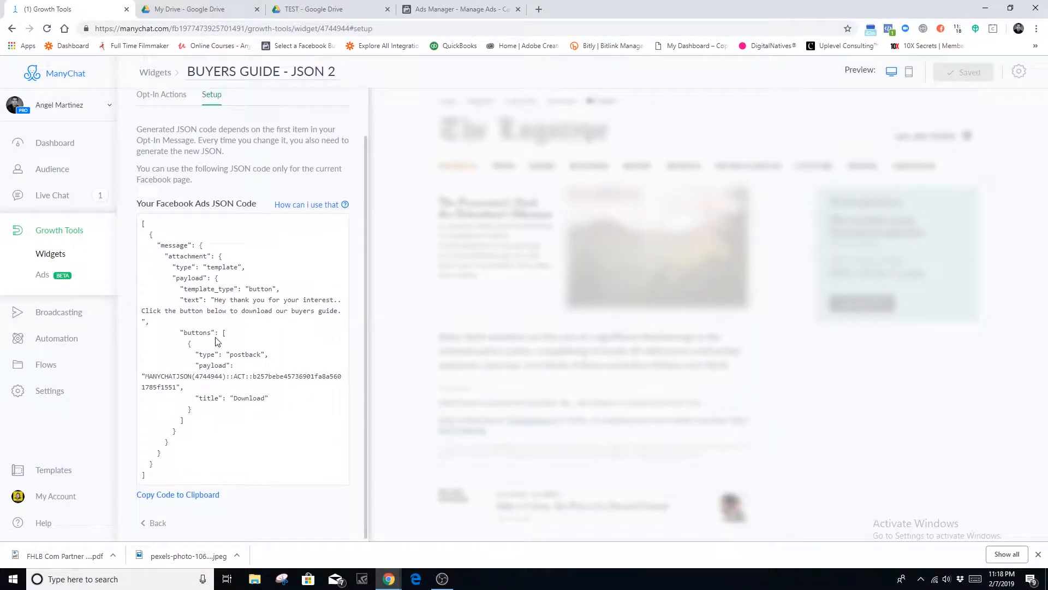
left_click(166, 494)
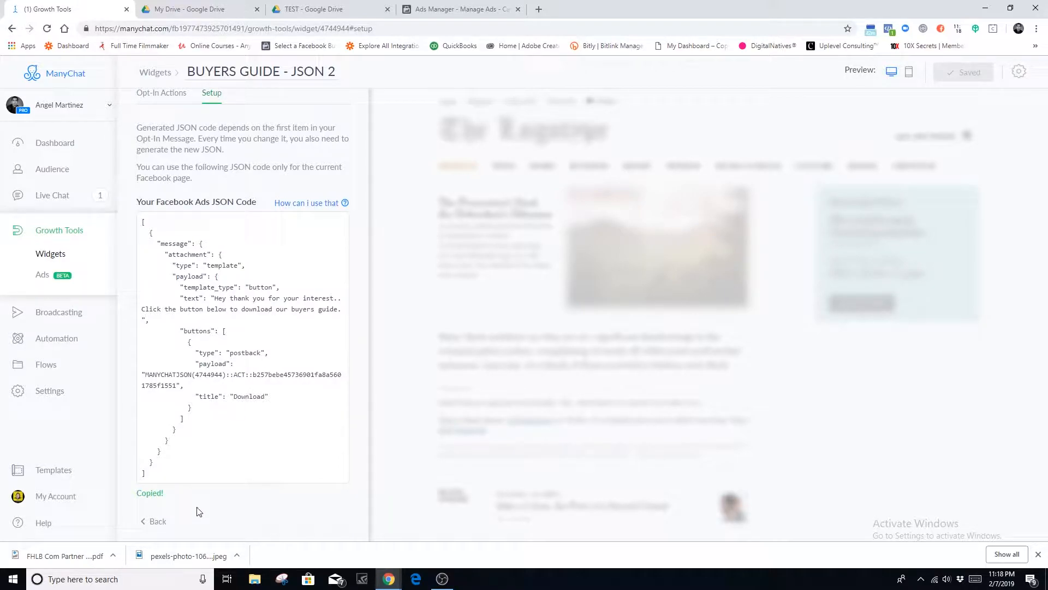
- Switch to Ads Manager and create a campaign with the Messages objective named "MSG - BUYERS GUIDE JSON"
left_click(450, 10)
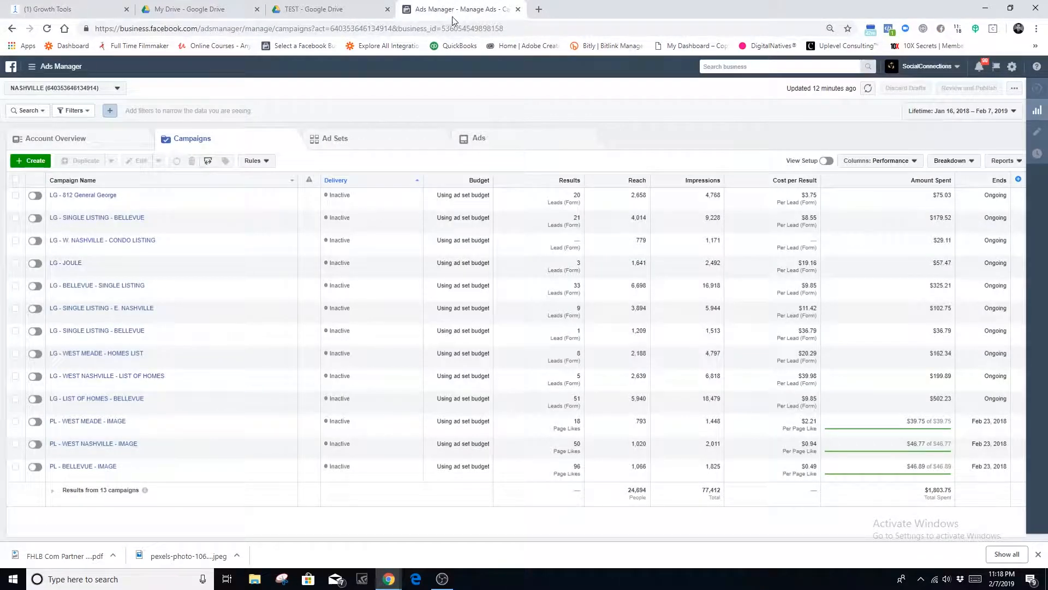
left_click(48, 162)
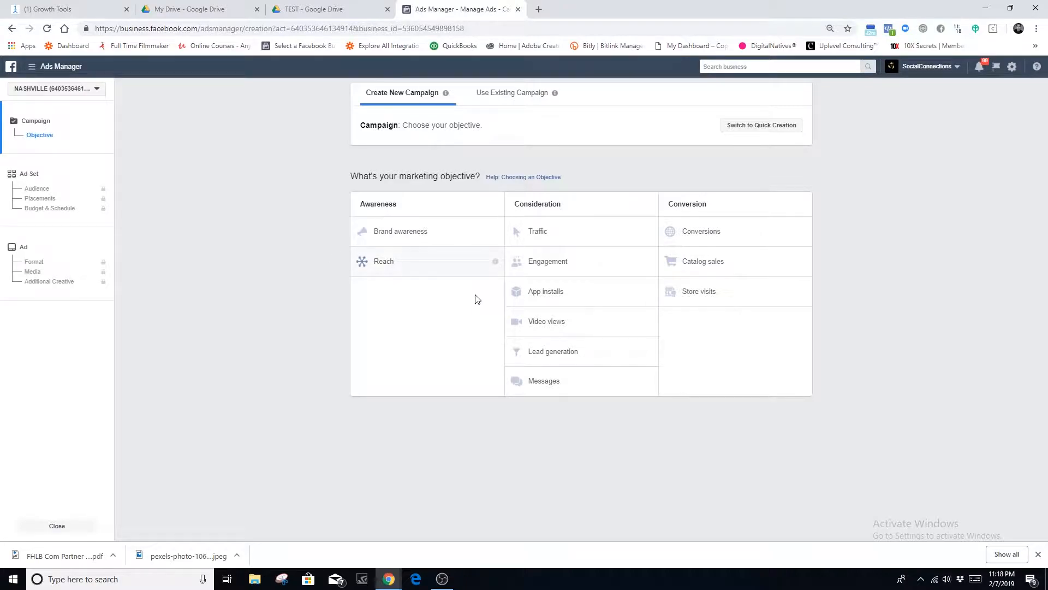
left_click(556, 387)
left_click_drag(564, 468, 493, 469)
key("BackSpace")
type("MSG")
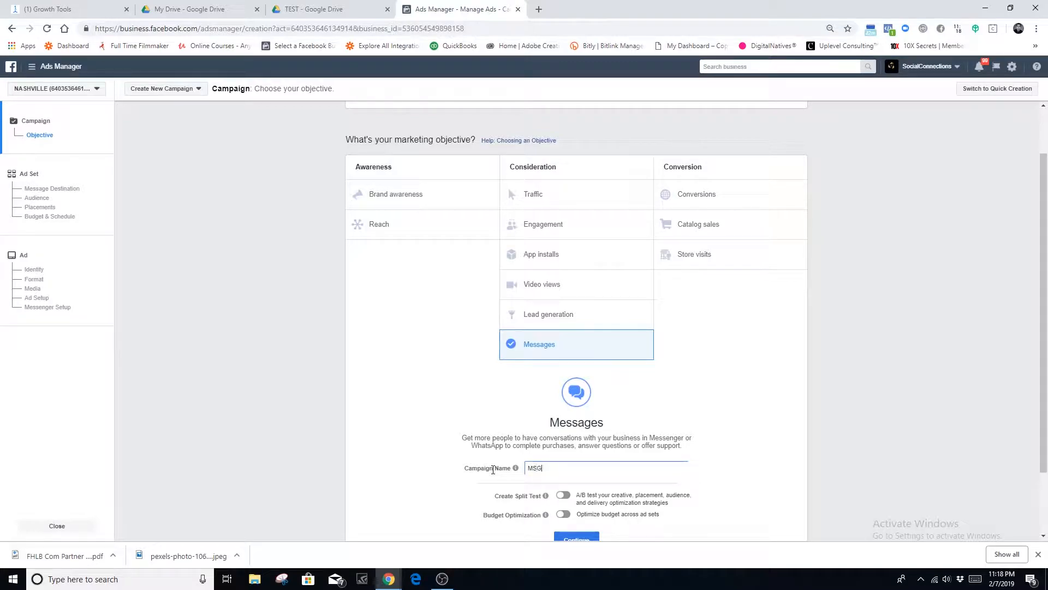
type(" - BUYERS GUIDE JSON")
scroll(493, 470, "down", 2)
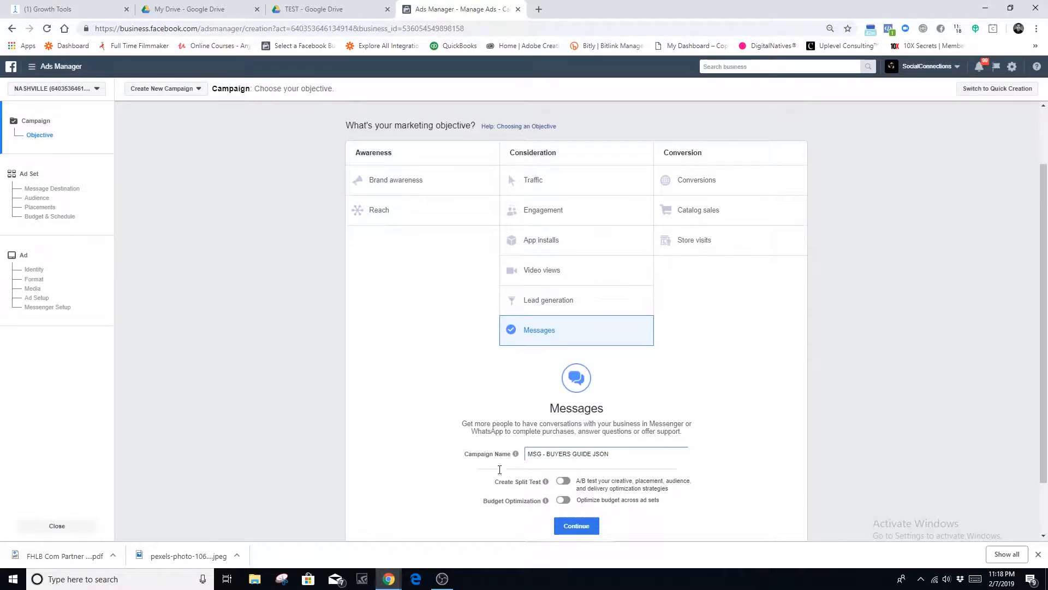
left_click(574, 460)
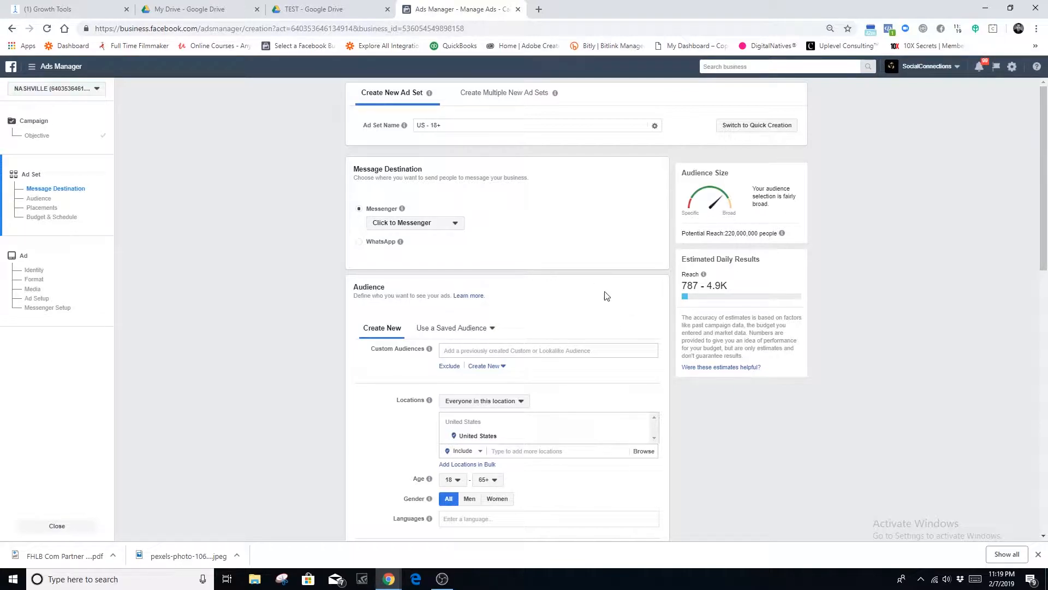
- Accept the default ad set settings and continue to the ad setup
scroll(385, 377, "down", 3)
scroll(387, 377, "down", 8)
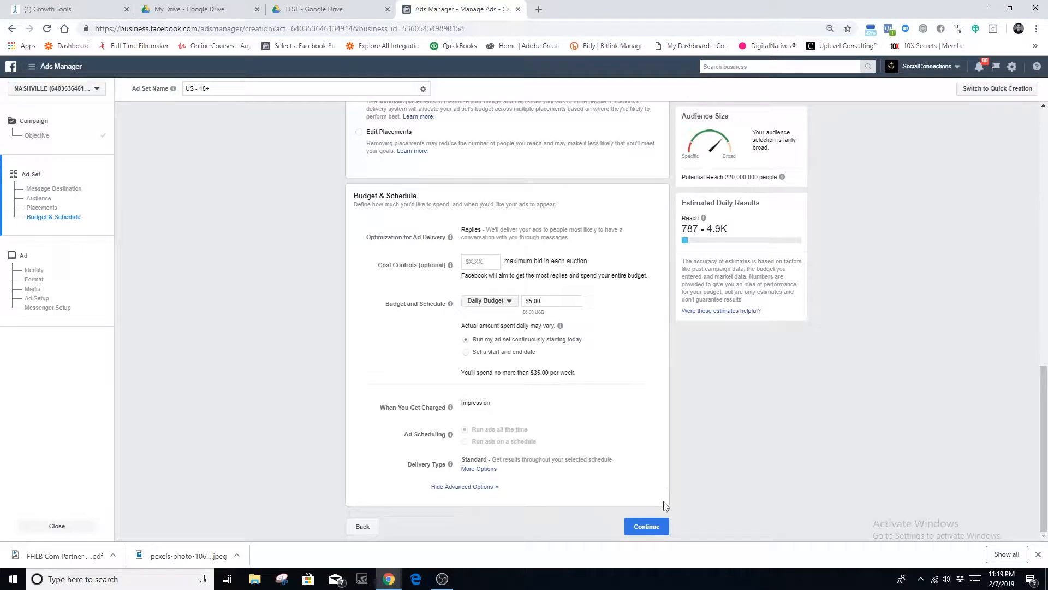
left_click(646, 526)
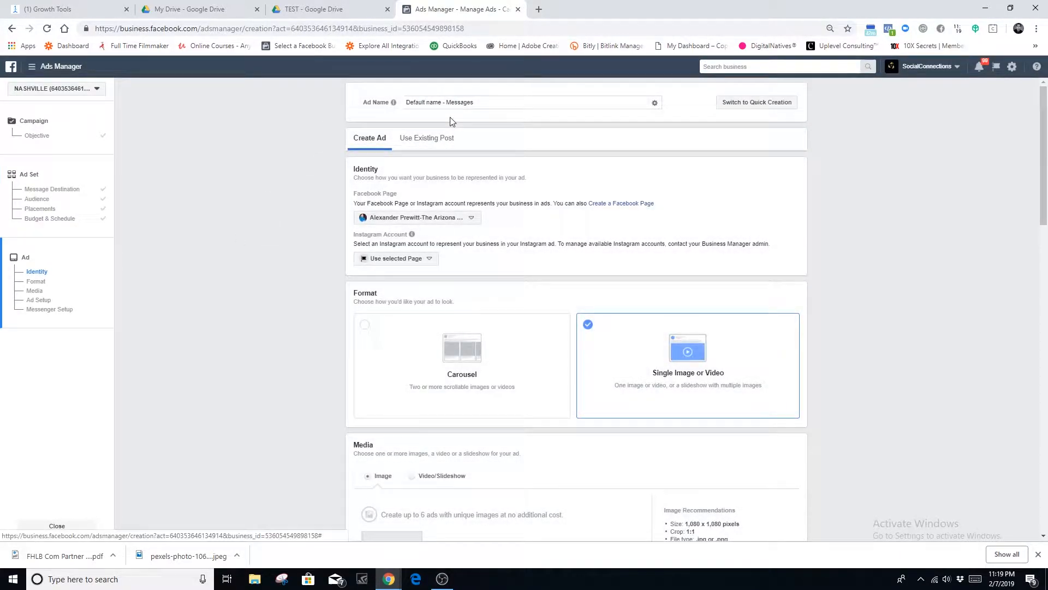
- Set the ad's Facebook Page to the same page that the ManyChat account uses
left_click(411, 218)
type("ANGEL")
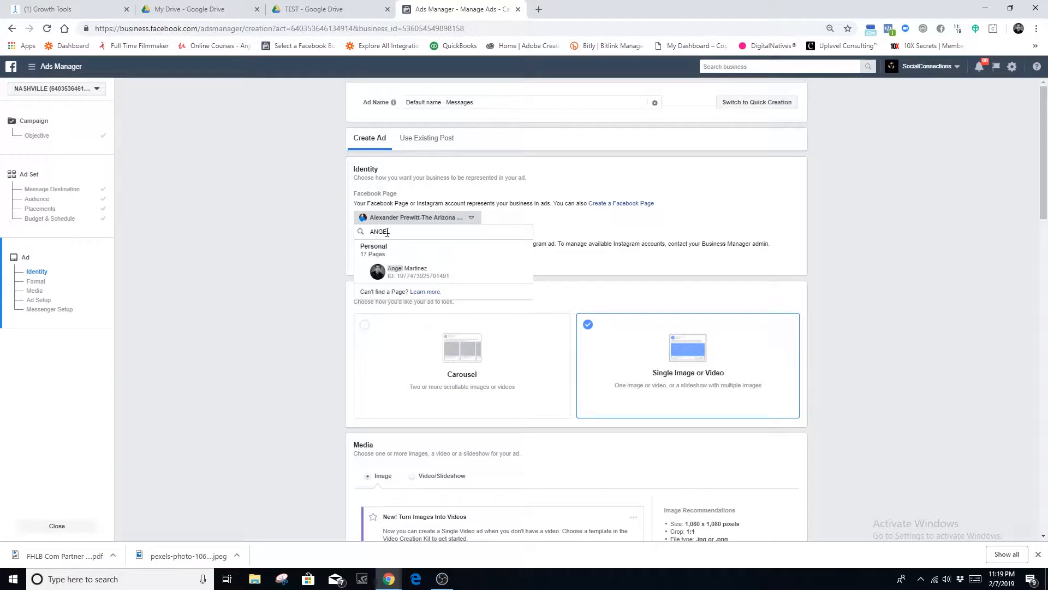
left_click(405, 270)
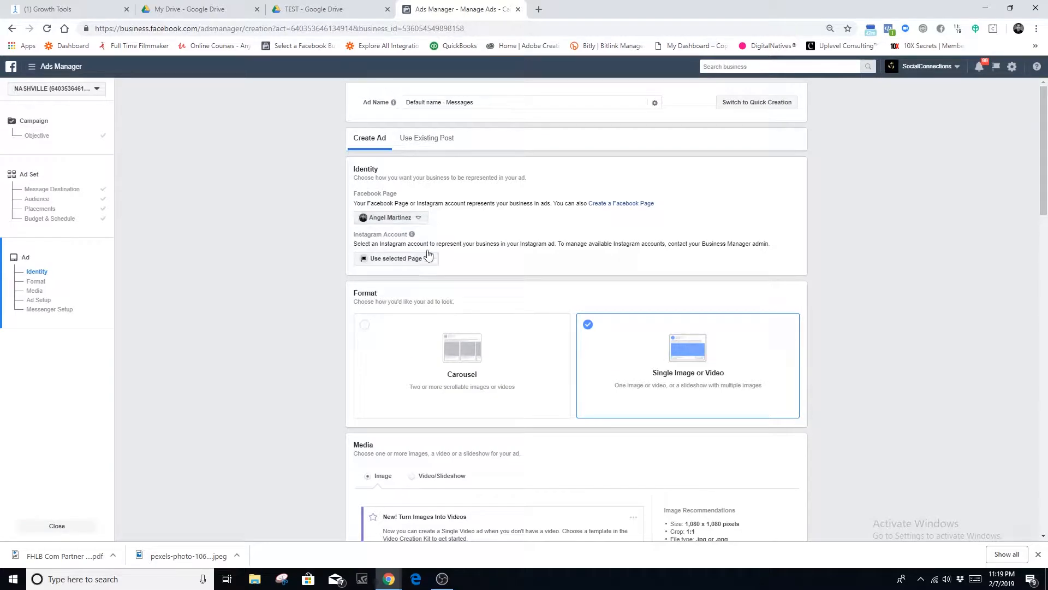
- Upload the house photo pexels-photo-106399 from the Downloads folder as the ad's image
scroll(510, 237, "down", 1)
scroll(646, 342, "down", 3)
scroll(623, 308, "up", 2)
scroll(475, 382, "down", 3)
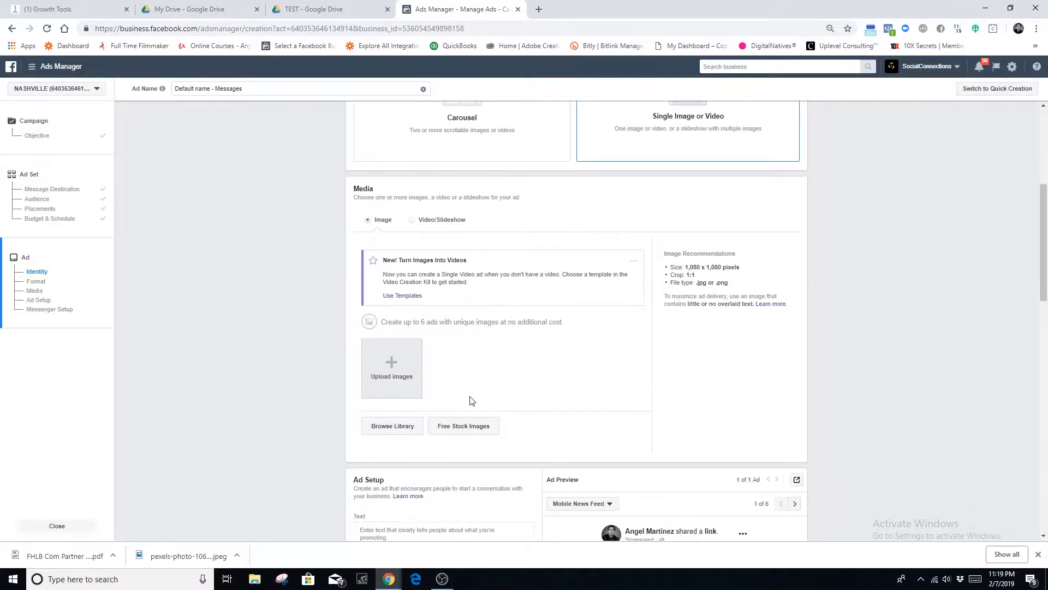
left_click(391, 371)
scroll(421, 262, "down", 5)
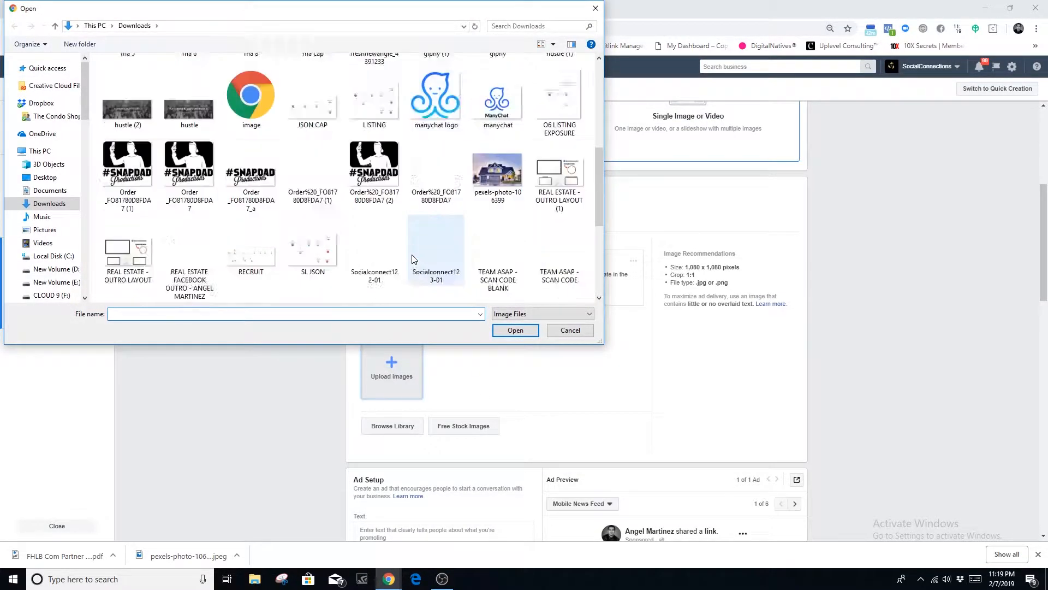
scroll(428, 280, "up", 5)
scroll(435, 248, "down", 4)
scroll(529, 241, "down", 4)
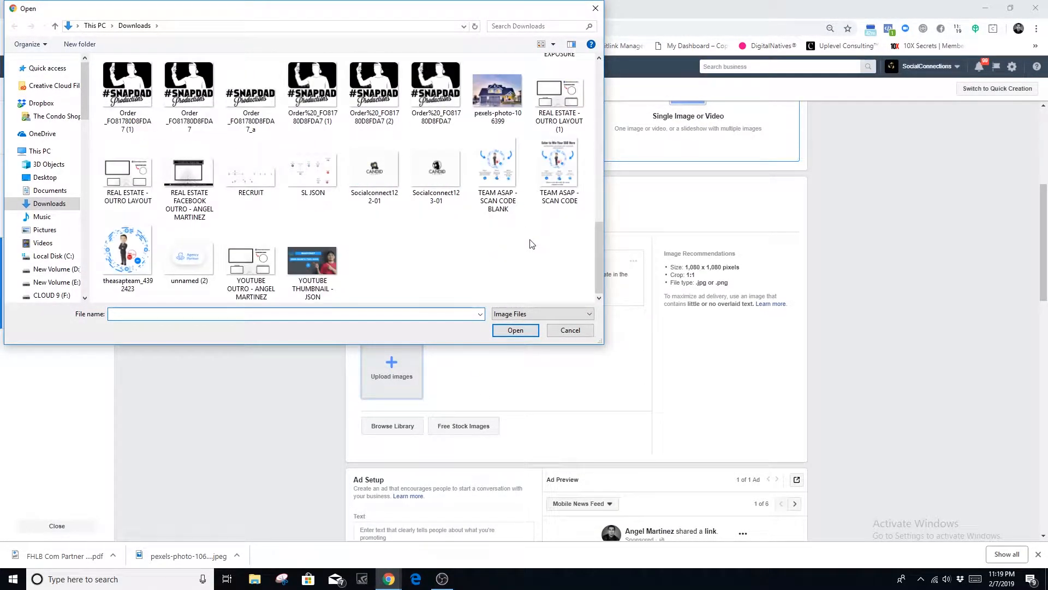
double_click(497, 99)
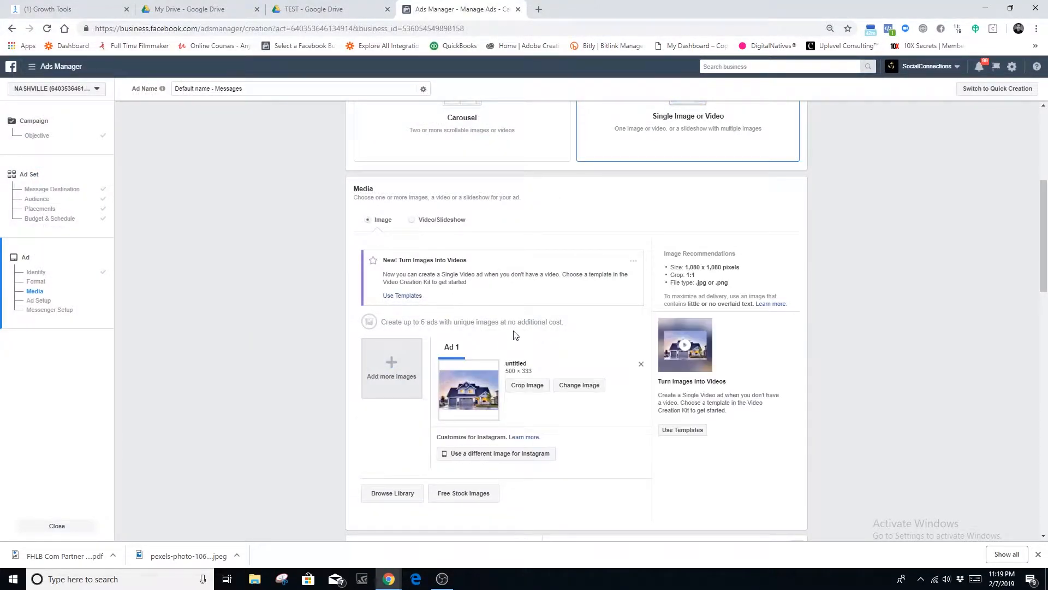
- Enter "Download our buyers guide down below." as the ad's text
scroll(524, 349, "down", 1)
scroll(526, 357, "down", 3)
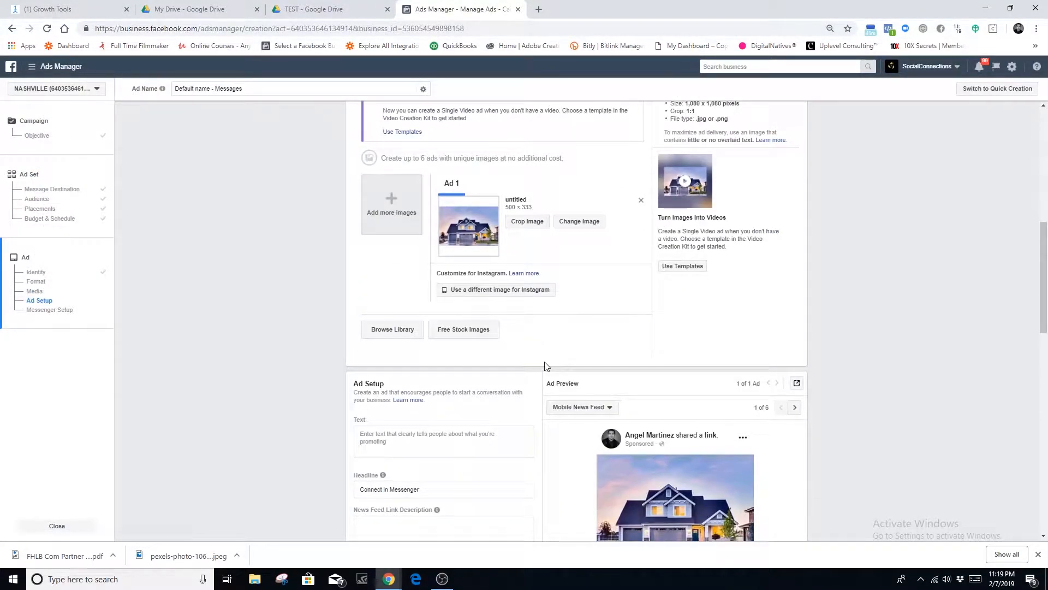
scroll(490, 354, "down", 2)
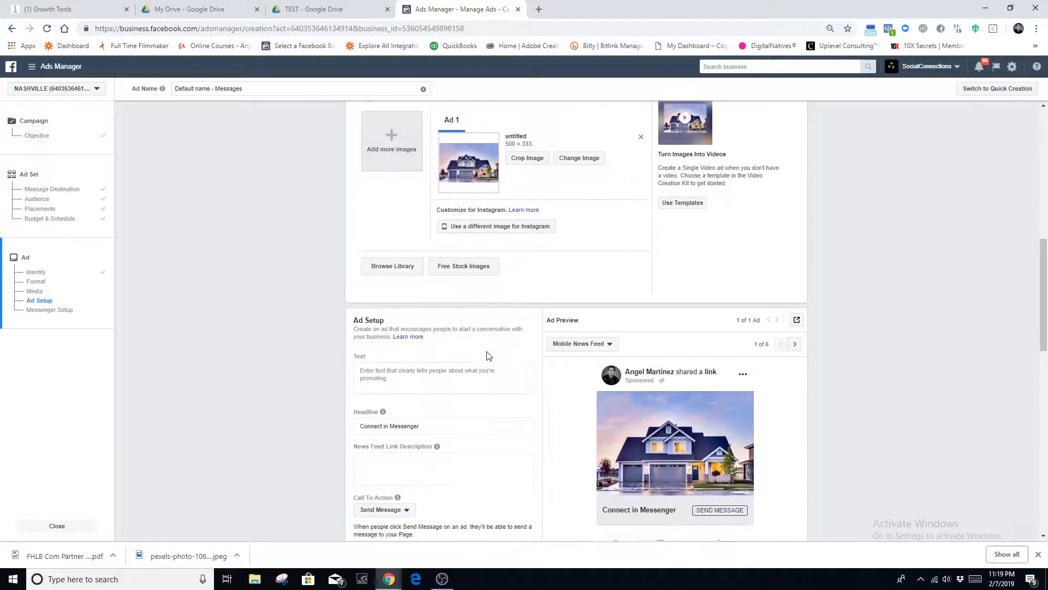
left_click(403, 335)
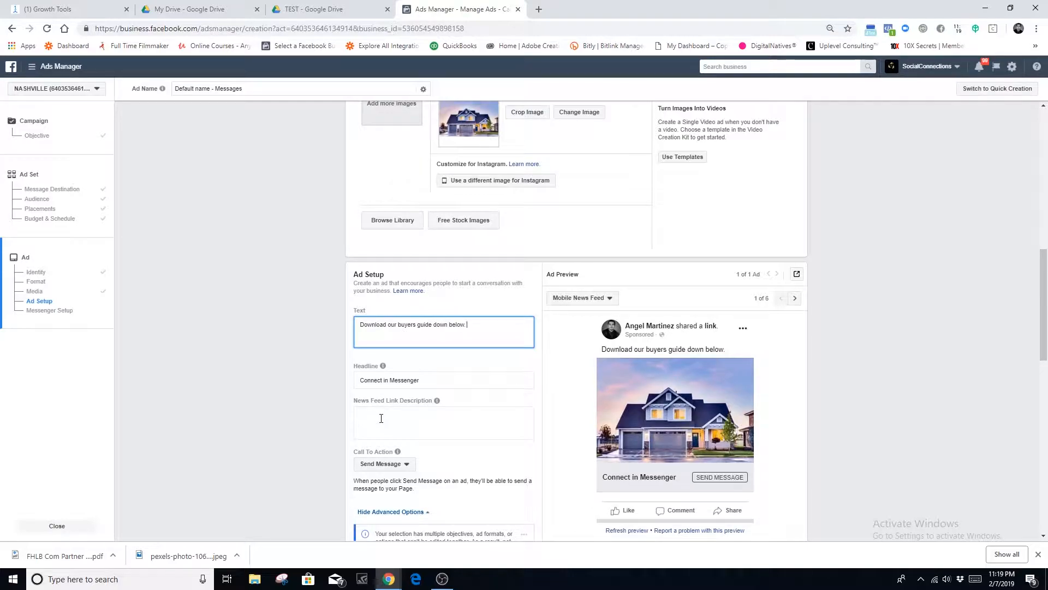
- Replace the ad's headline with "Buyers Guide"
left_click_drag(429, 380, 323, 375)
key("BackSpace")
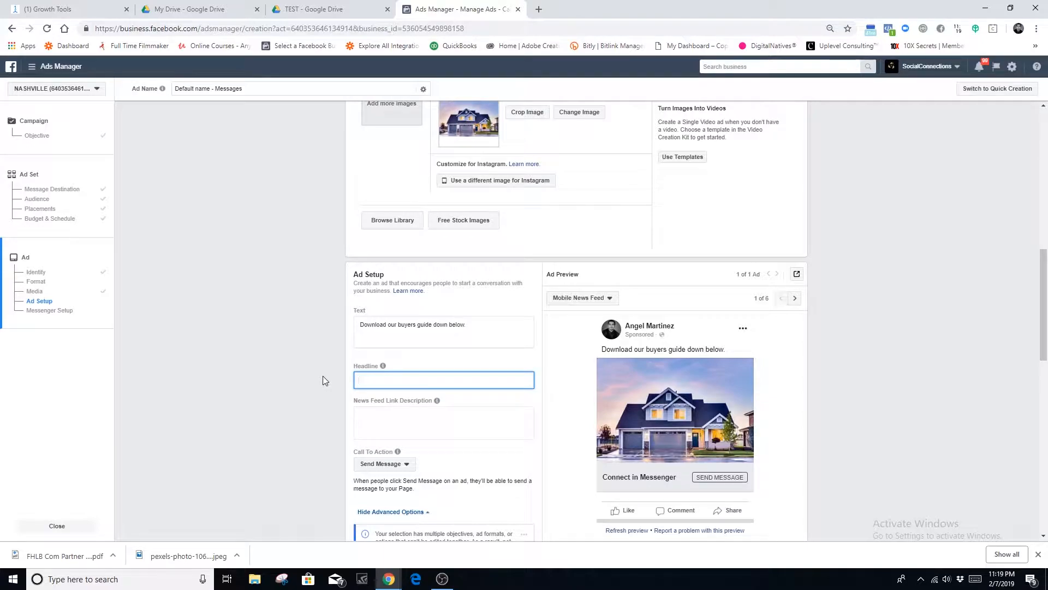
type("Buyers guide")
key("BackSpace")
key("BackSpace")
key("BackSpace")
key("BackSpace")
key("BackSpace")
type("Guide")
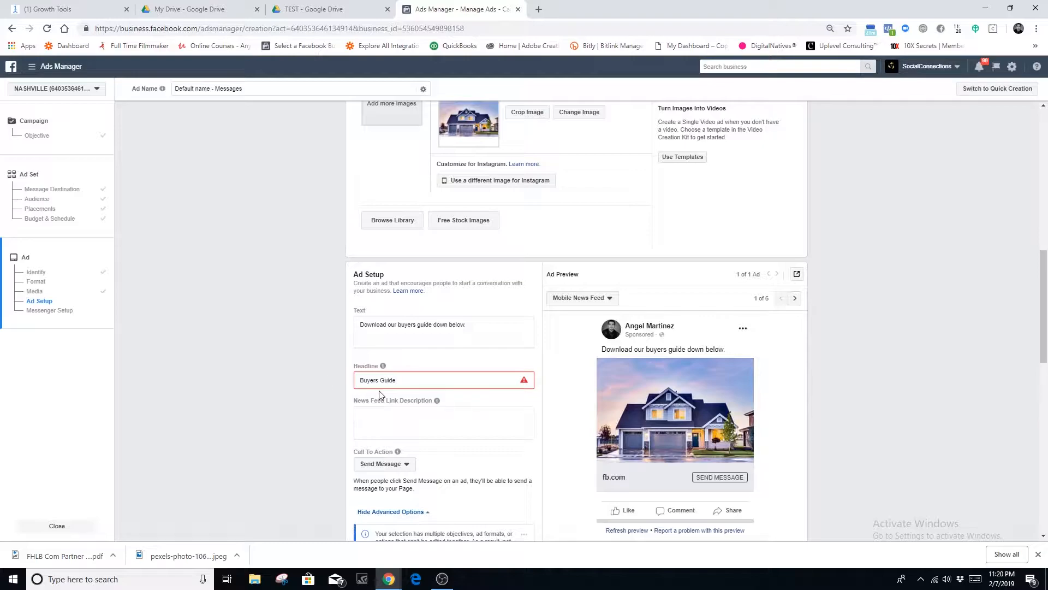
- Set the ad's call to action to Learn More
scroll(464, 409, "down", 5)
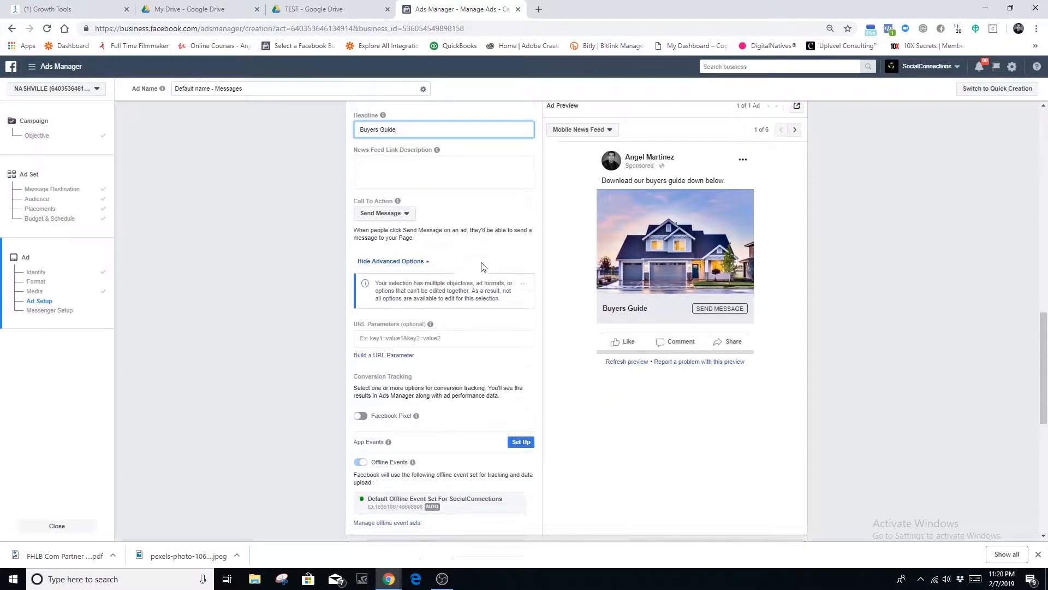
scroll(443, 256, "up", 1)
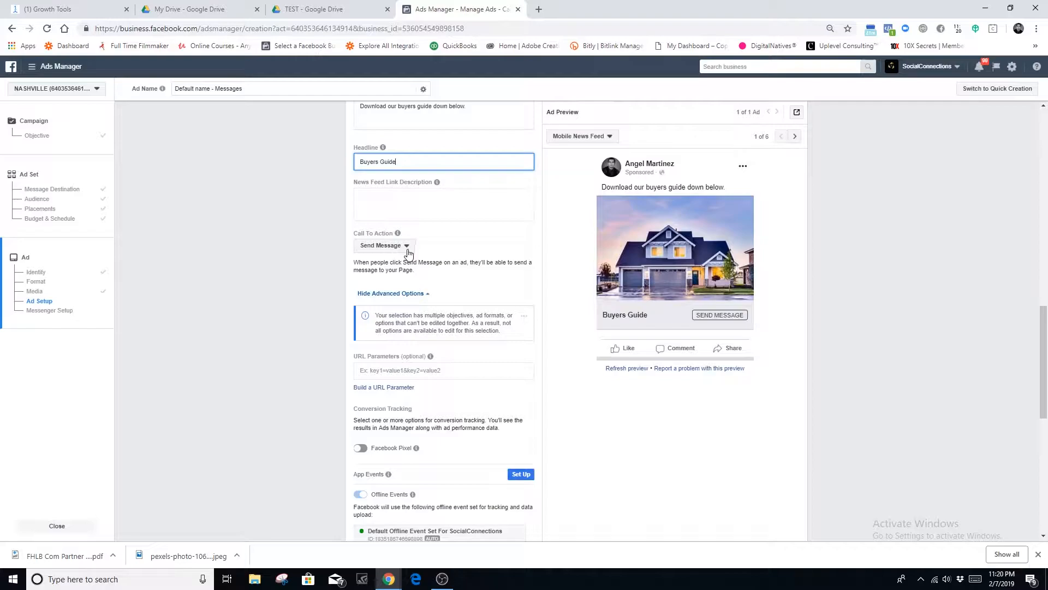
left_click(407, 250)
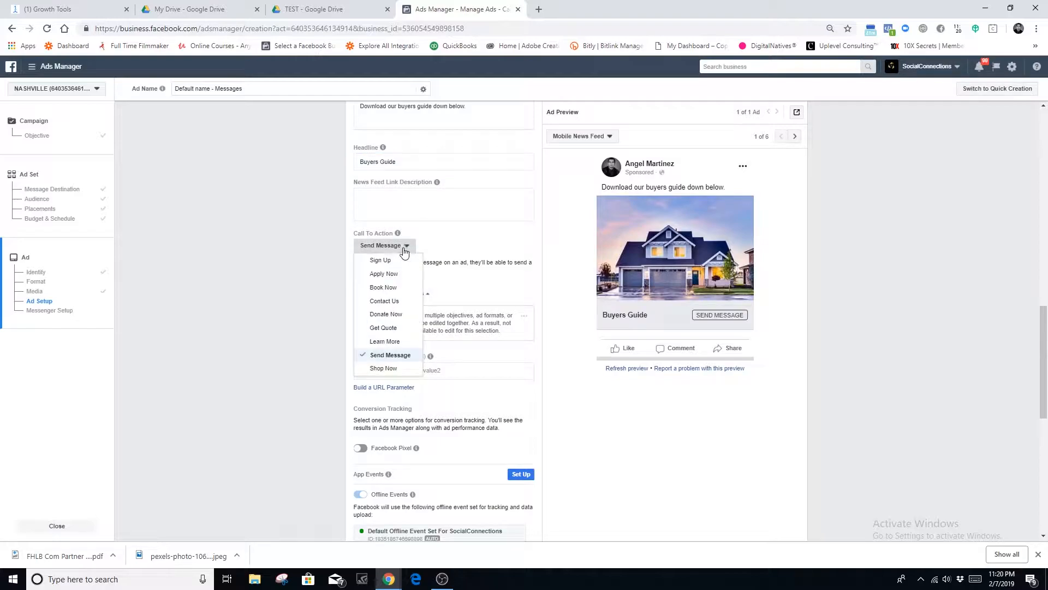
left_click(384, 356)
left_click(382, 245)
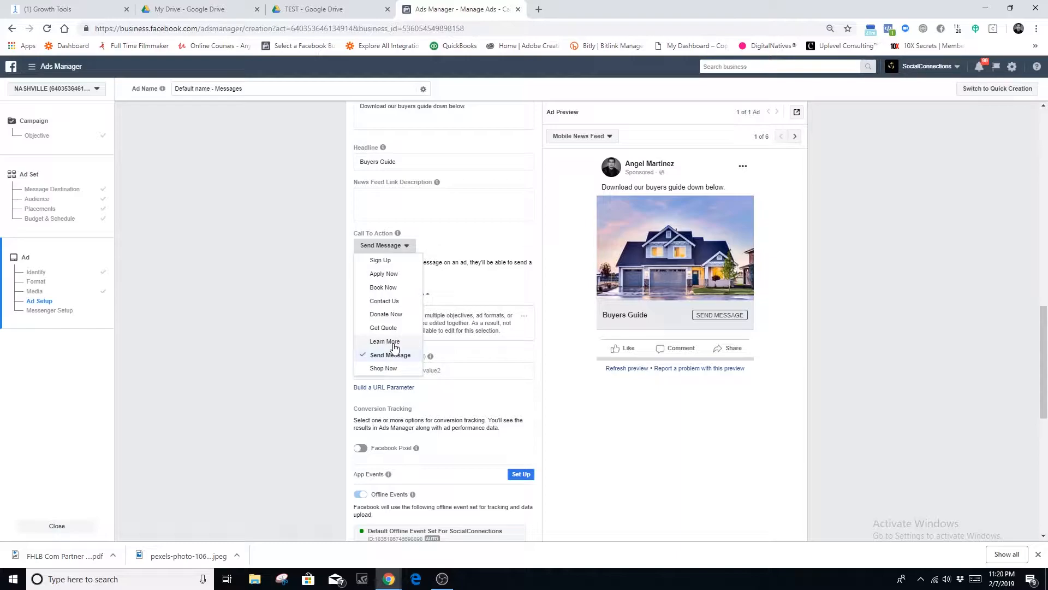
left_click(428, 351)
left_click(403, 249)
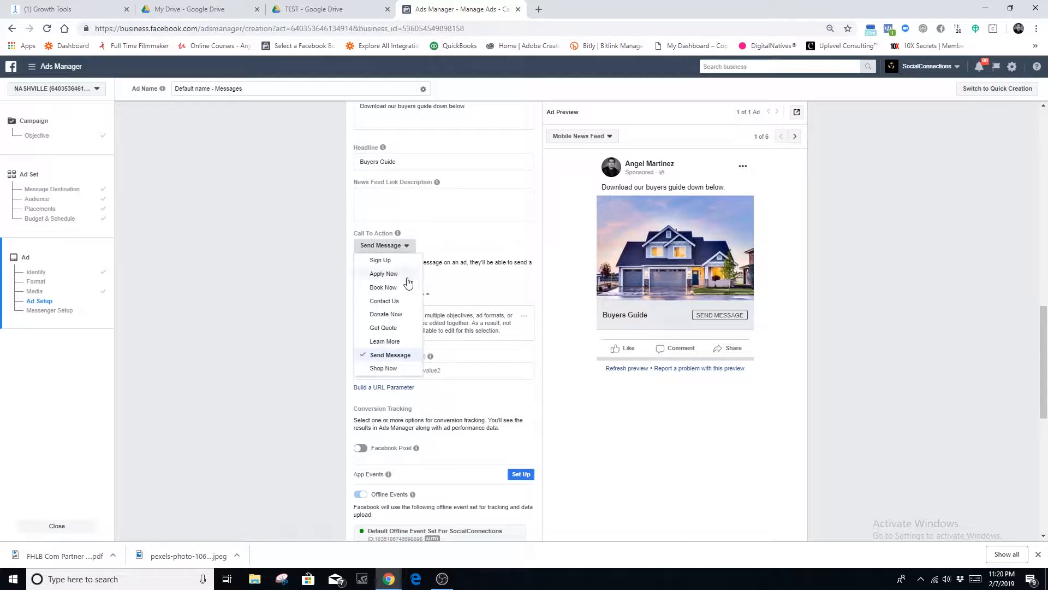
left_click(396, 341)
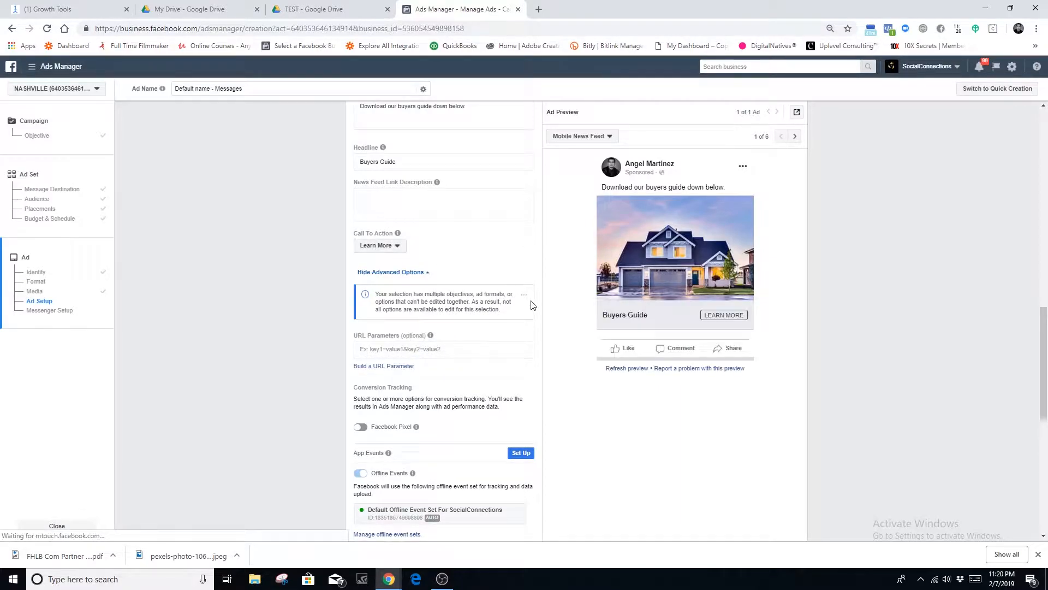
- Start a new custom template in the ad's Messenger setup and show its JSON code
scroll(529, 300, "down", 5)
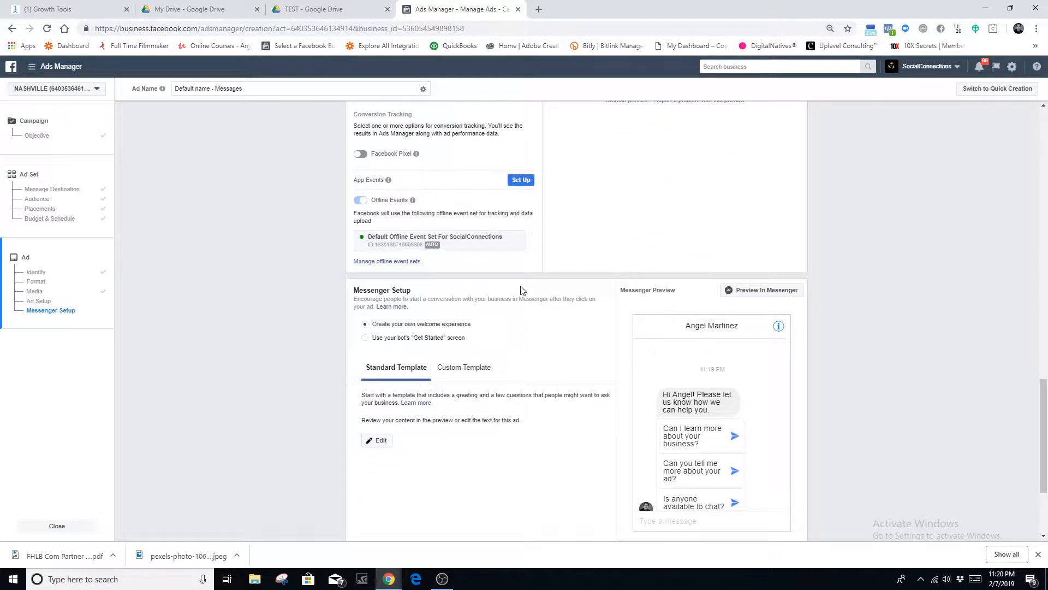
scroll(517, 348, "down", 1)
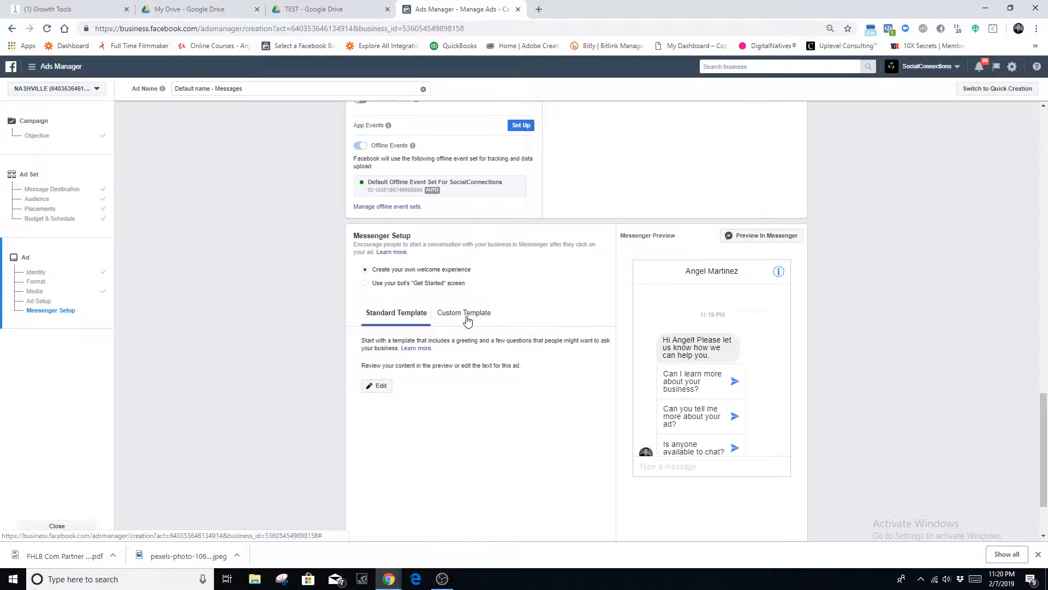
scroll(545, 296, "down", 1)
scroll(544, 295, "down", 1)
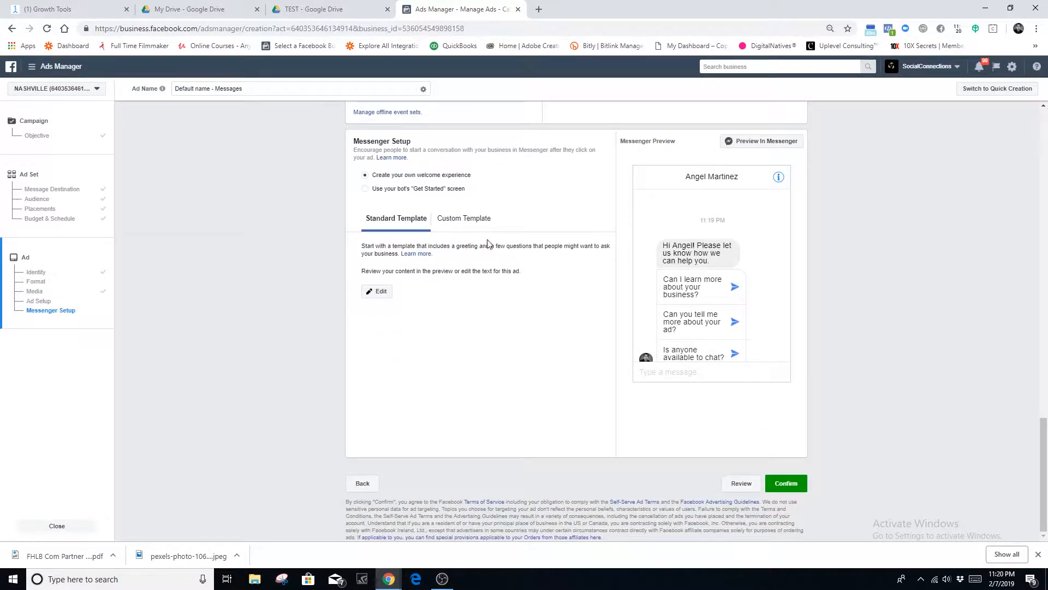
left_click(467, 221)
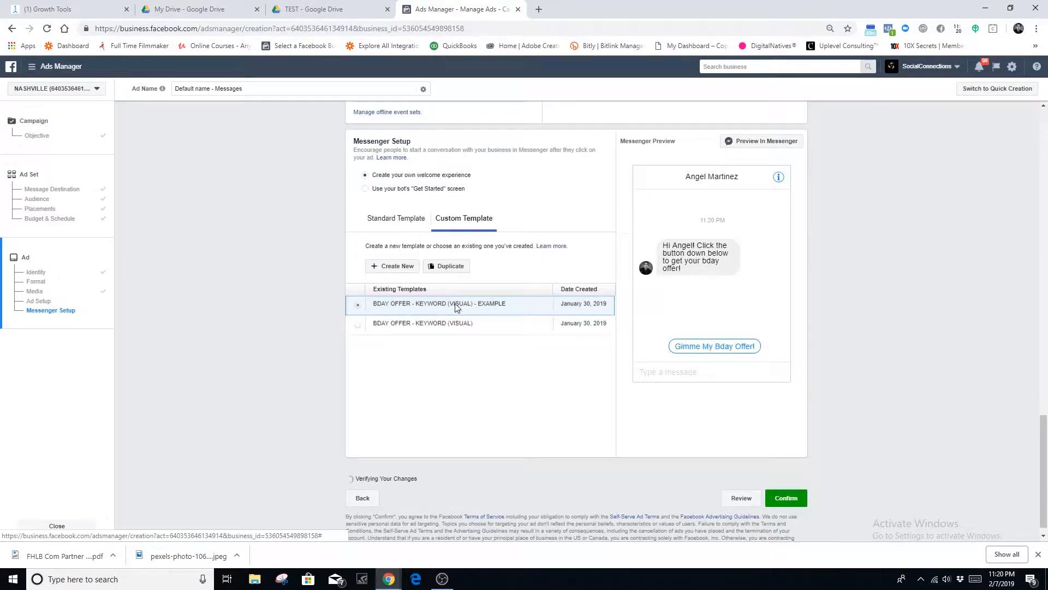
left_click(392, 266)
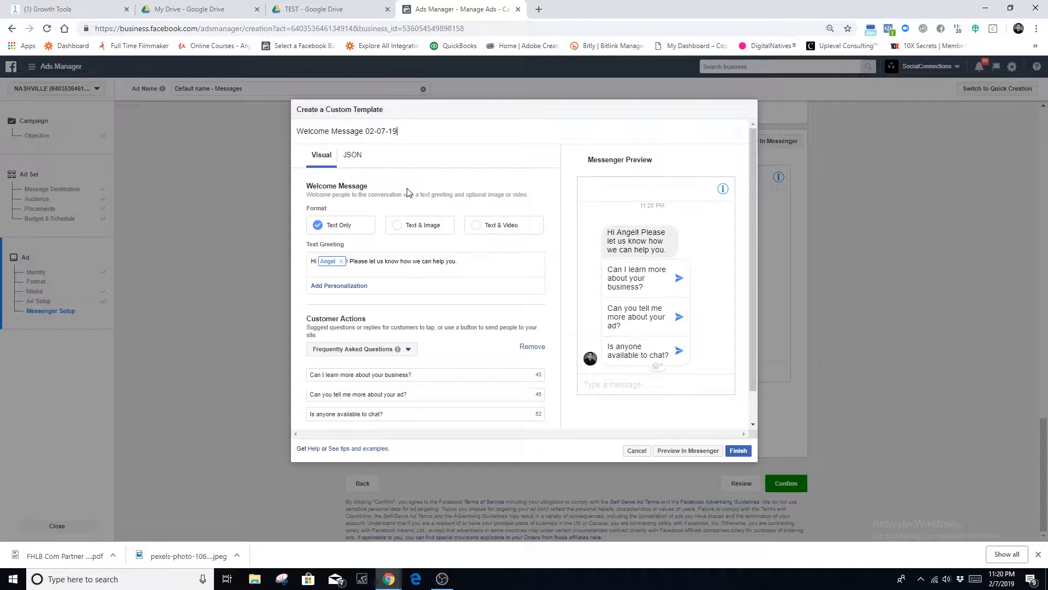
left_click(353, 155)
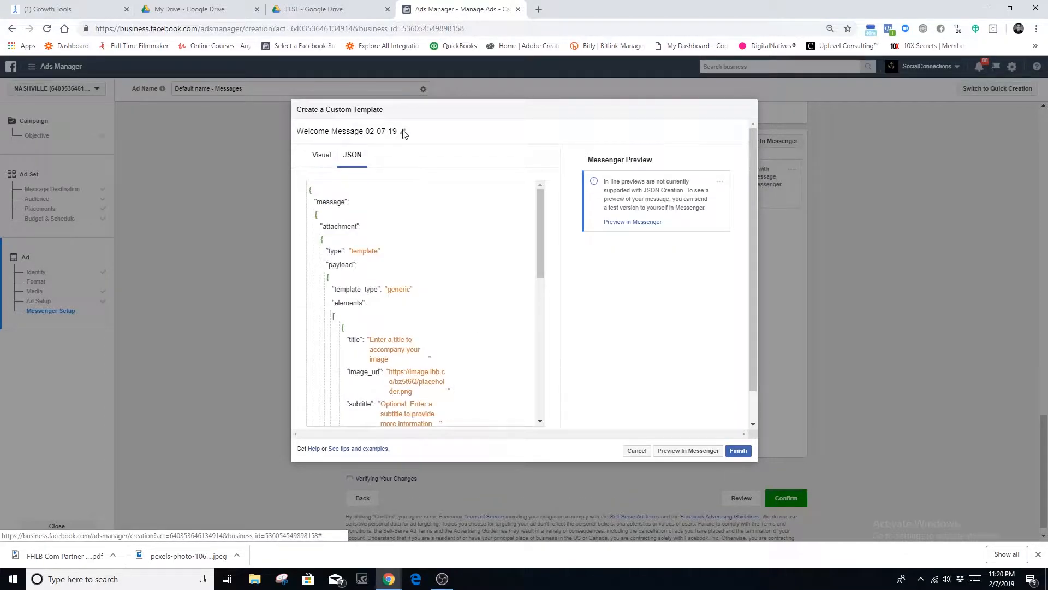
- Rename the custom template as "BUYERS GUIDE - JSON"
left_click_drag(397, 131, 287, 137)
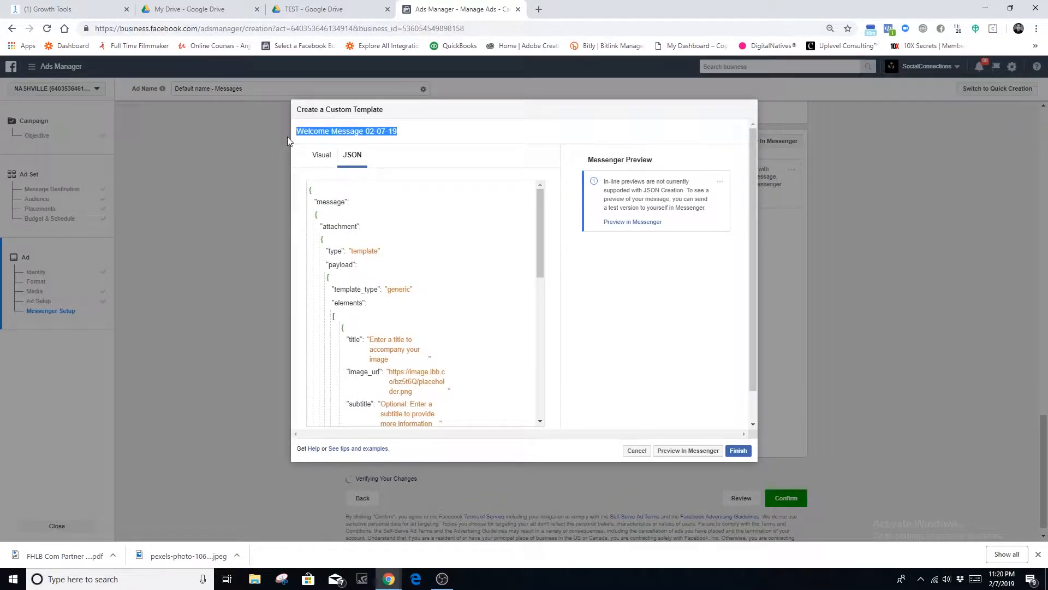
type("BUYERS GUIDE - JSON")
scroll(429, 334, "down", 15)
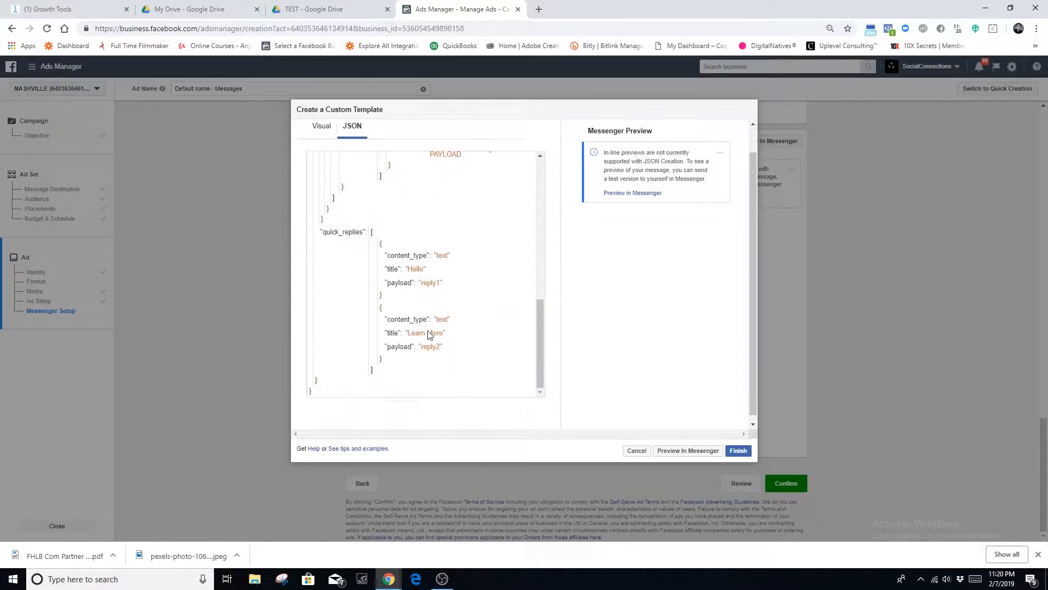
- Delete all the default JSON code from the "BUYERS GUIDE - JSON" custom template
left_click(321, 387)
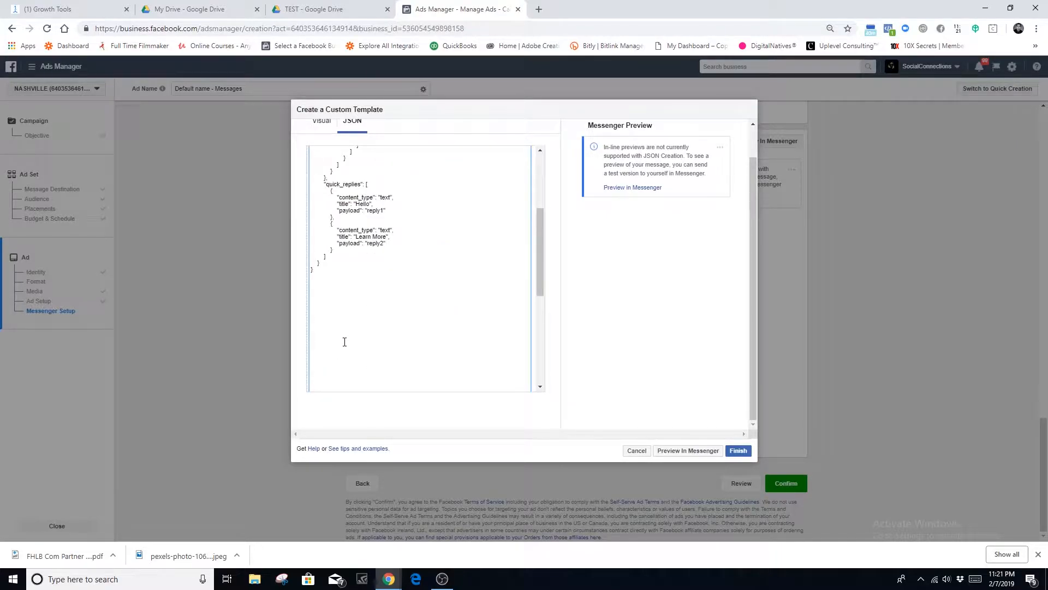
left_click_drag(313, 270, 283, 130)
scroll(369, 273, "down", 5)
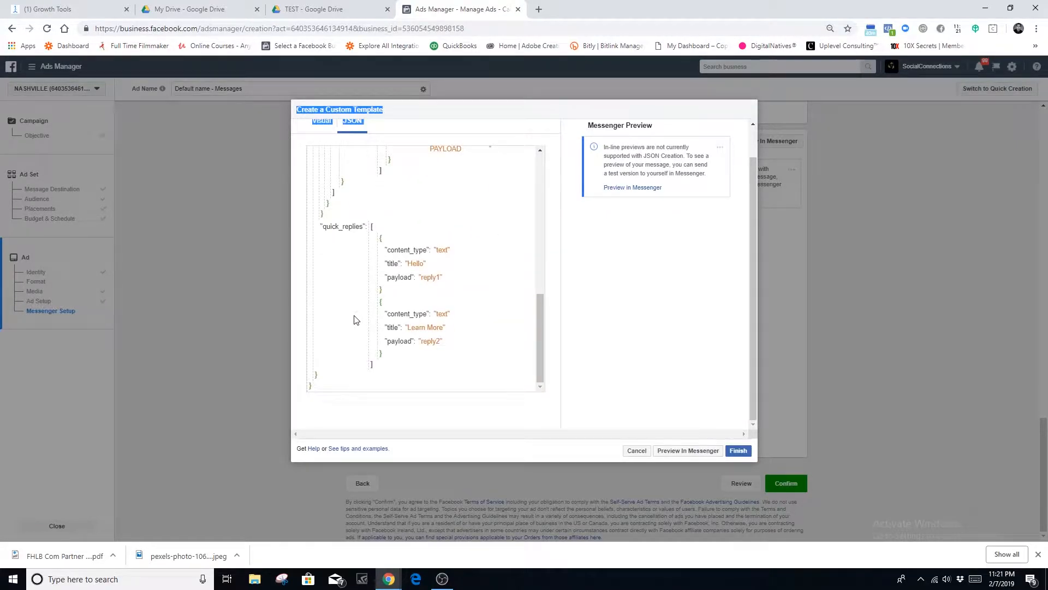
left_click(325, 386)
left_click_drag(312, 279, 268, 129)
key("Delete")
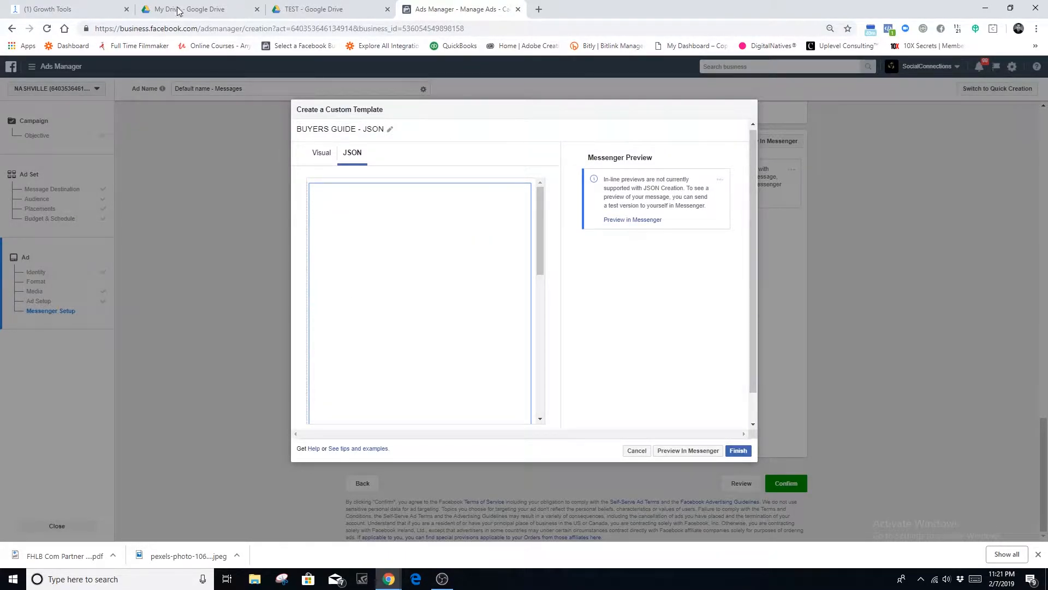
- Paste the Facebook Ads JSON code from ManyChat's "BUYERS GUIDE - JSON 2" widget into the empty custom template and finish the template
left_click(48, 9)
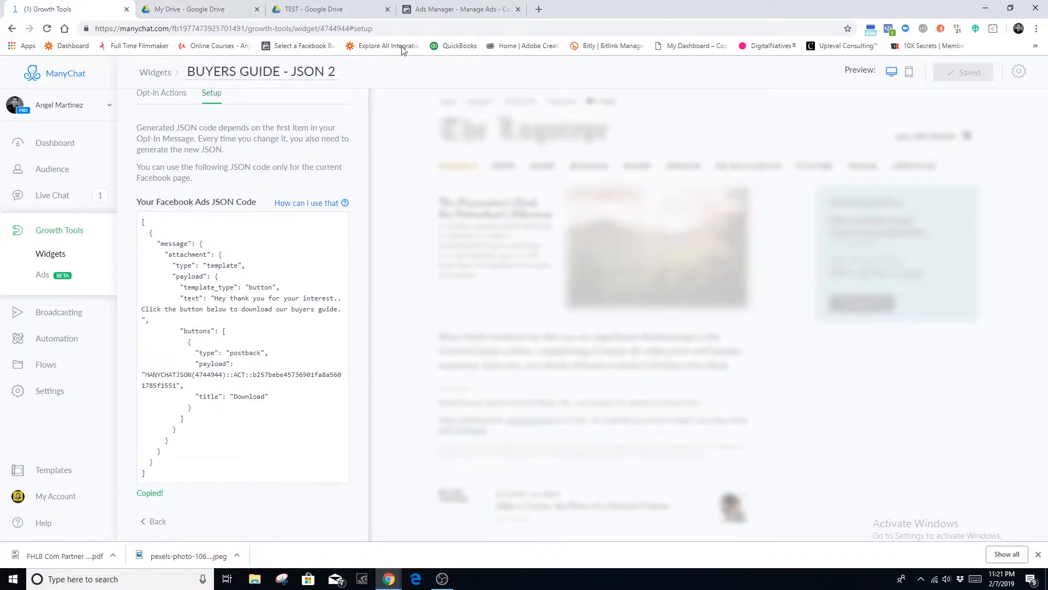
left_click(456, 9)
key("ctrl+v")
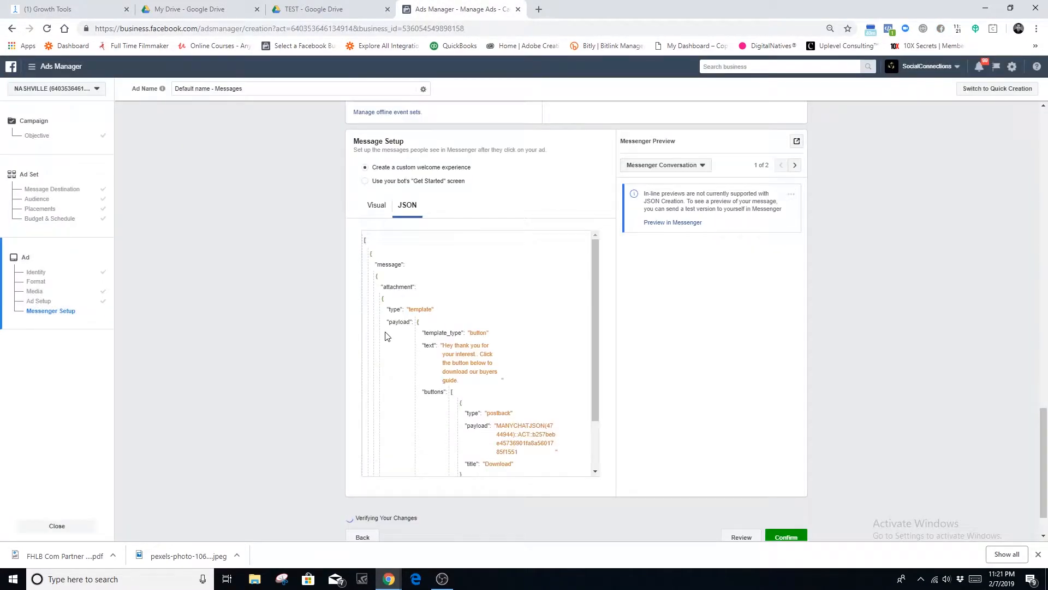
- Copy and clear the JSON code in the ad's Message Setup, and paste the same code back in
scroll(460, 342, "down", 1)
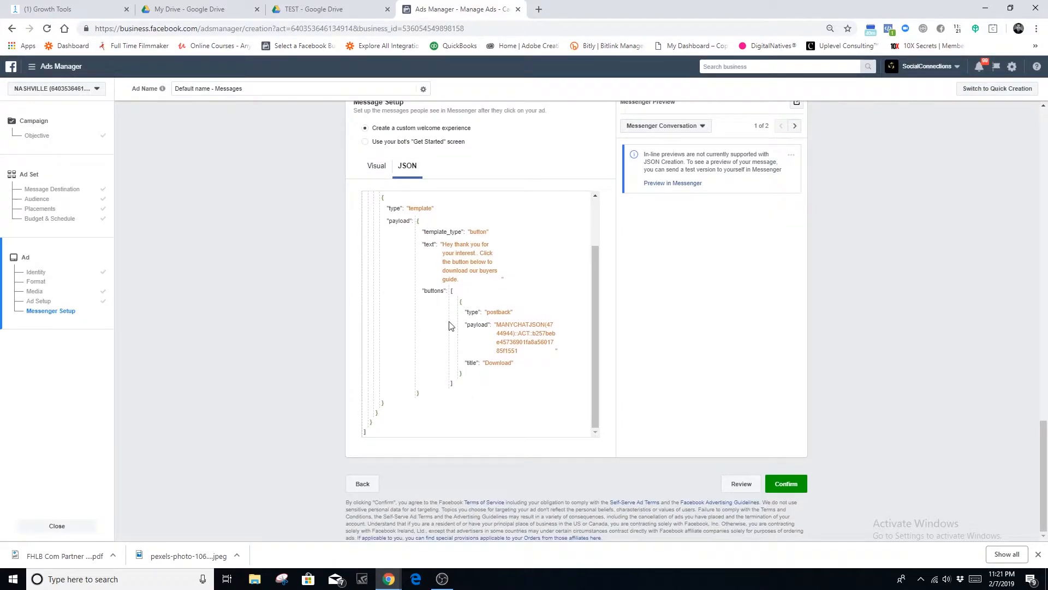
left_click(371, 434)
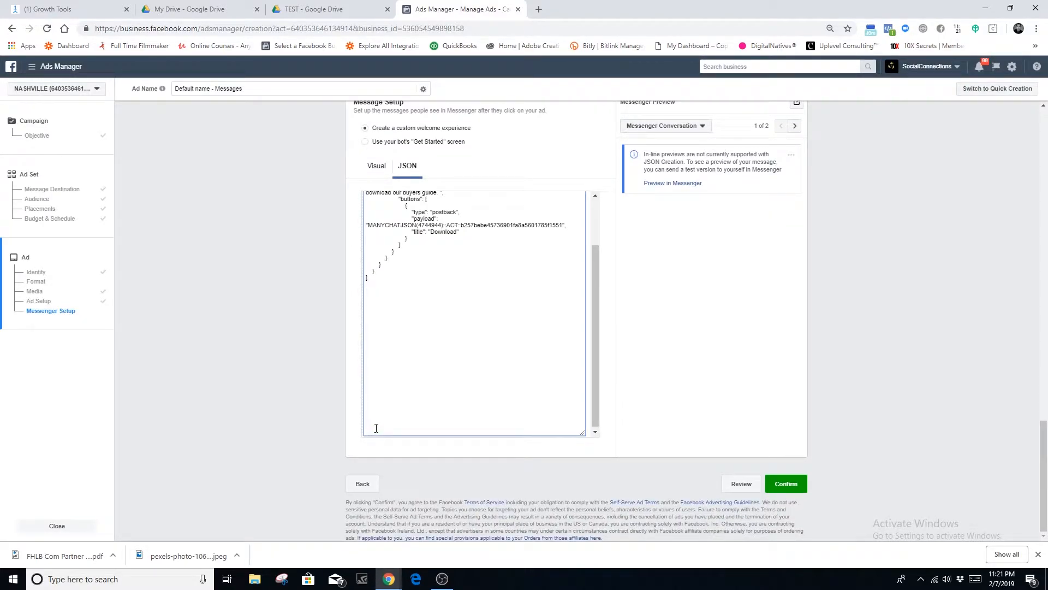
scroll(376, 428, "up", 2)
left_click_drag(380, 393, 335, 175)
key("ctrl+c")
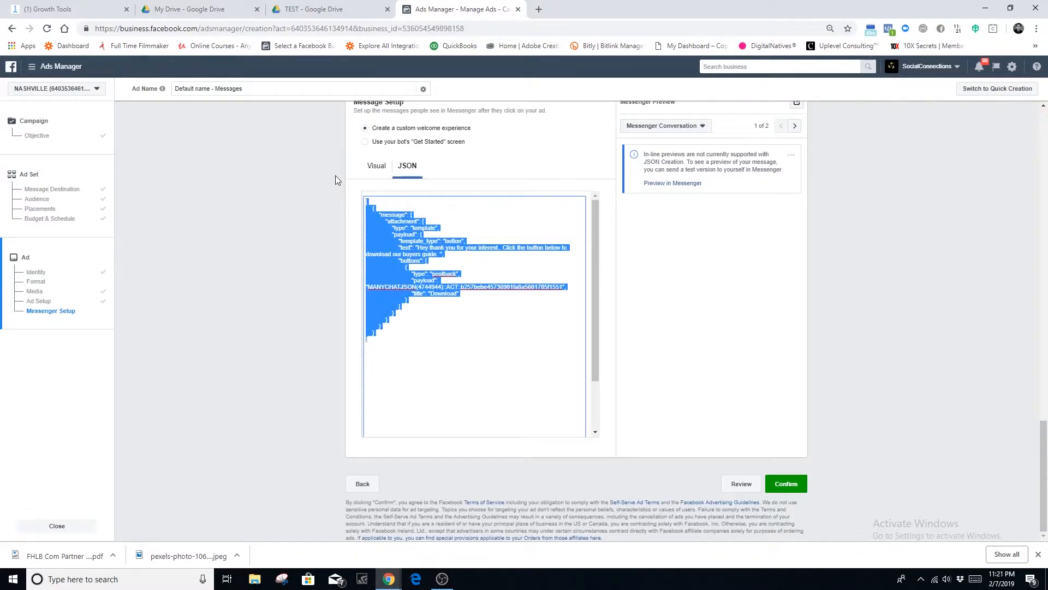
key("BackSpace")
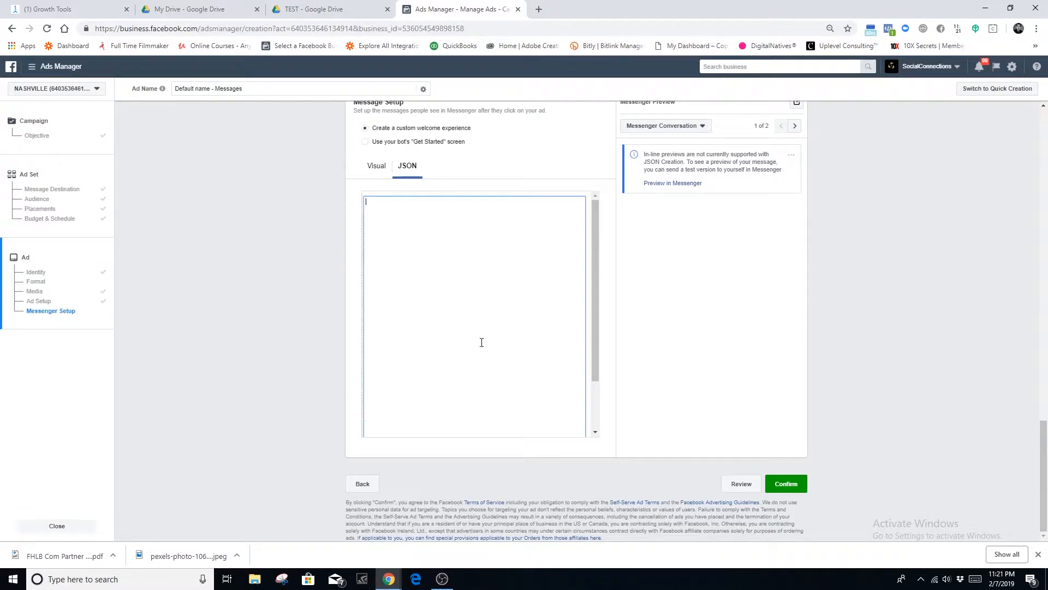
scroll(390, 405, "down", 2)
scroll(384, 372, "up", 2)
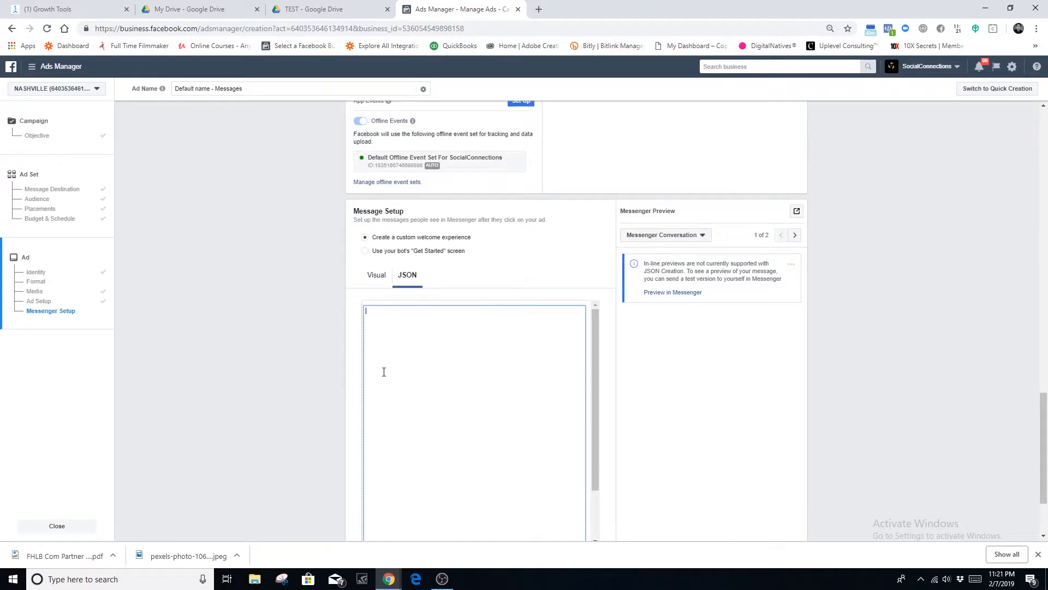
key("ctrl+v")
scroll(644, 434, "down", 2)
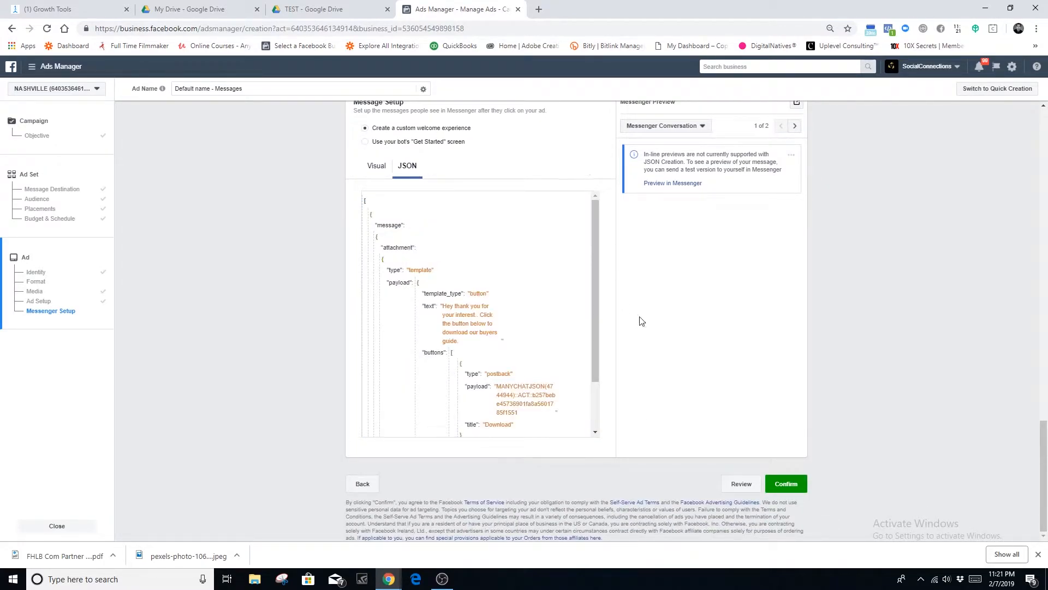
- Confirm the Messages ad for submission and switch back to the ManyChat Growth Tools page
left_click(782, 484)
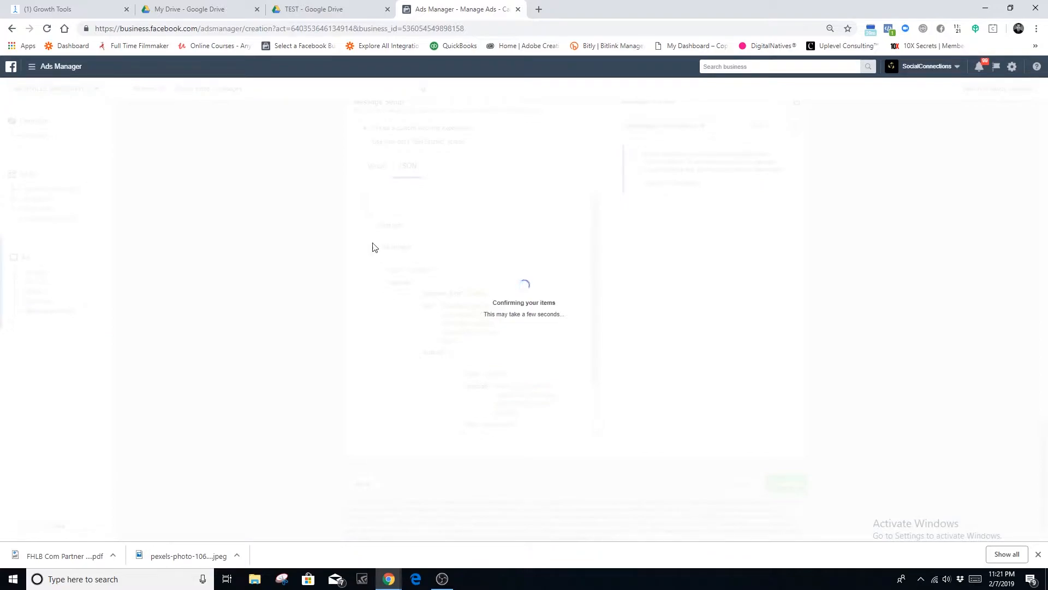
left_click(55, 9)
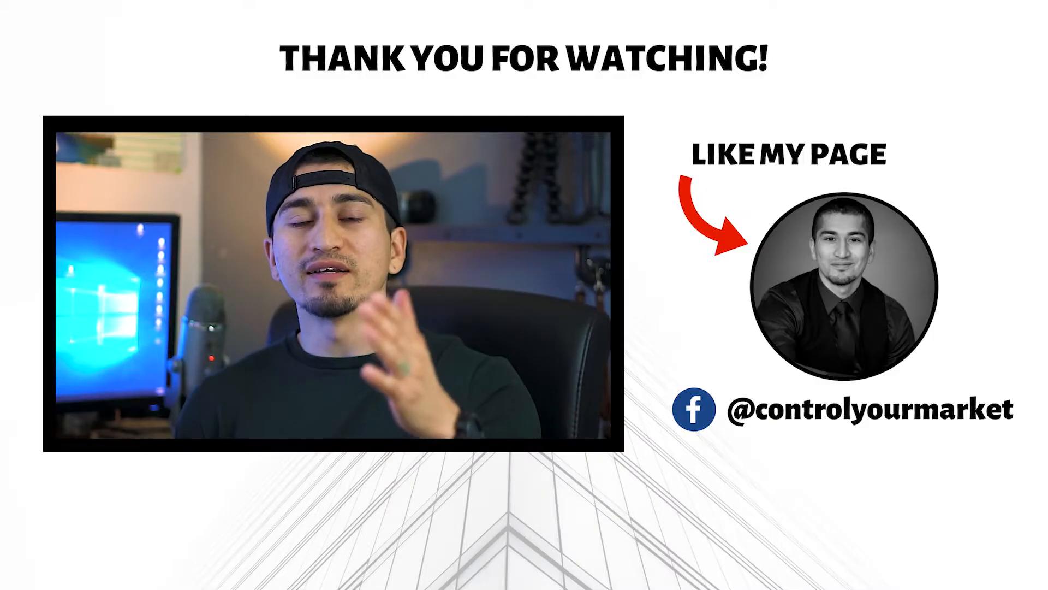